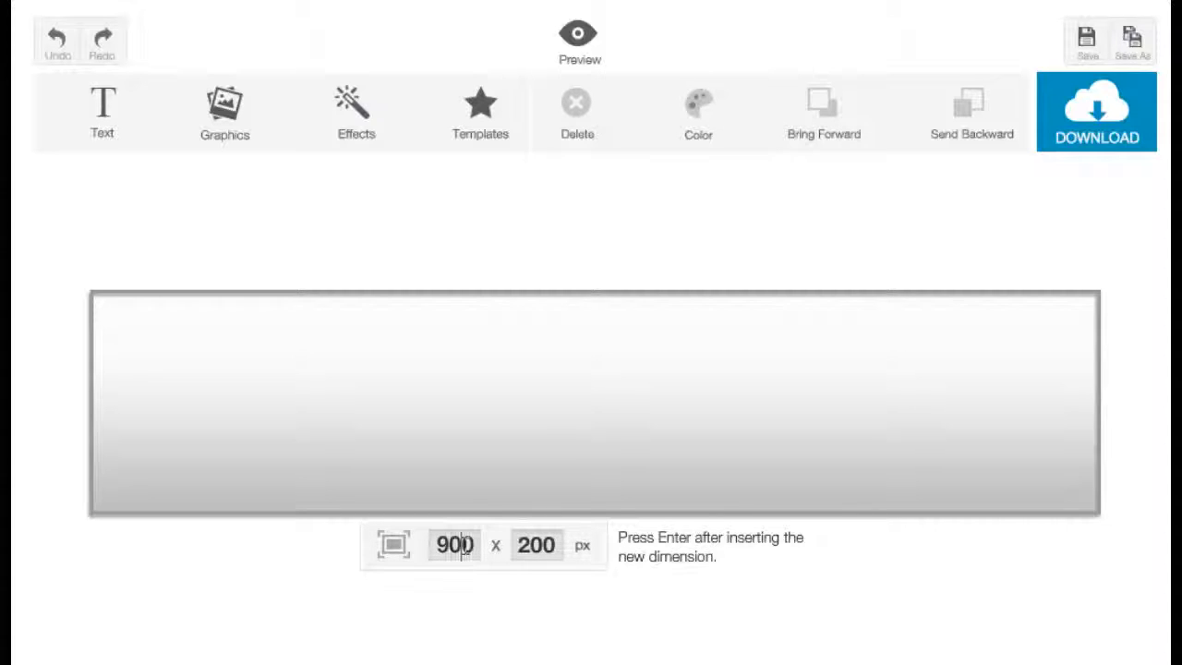
Step: Set the banner canvas dimensions to 800 x 150 px
double_click(465, 545)
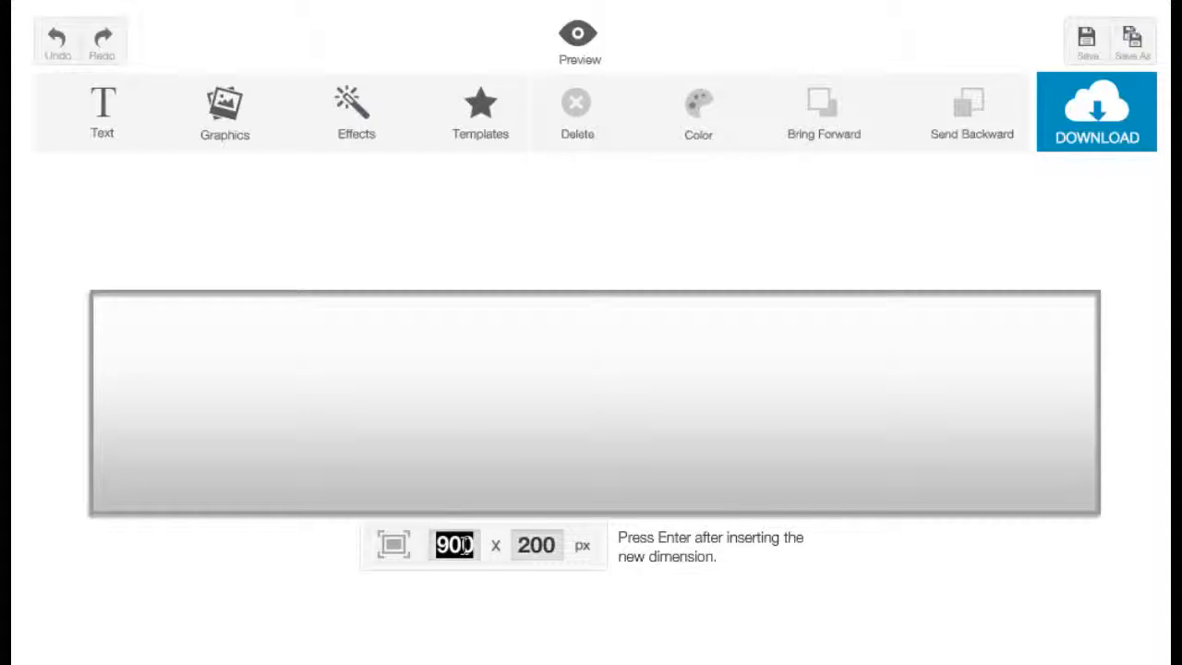
type("800")
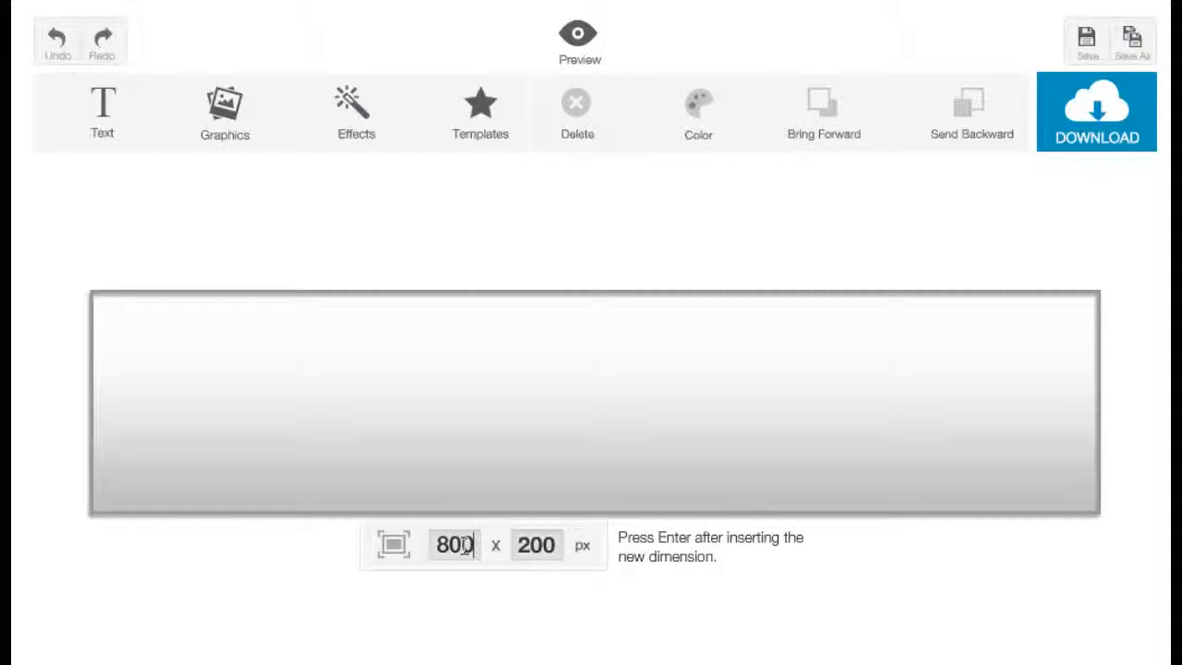
left_click_drag(517, 545, 560, 545)
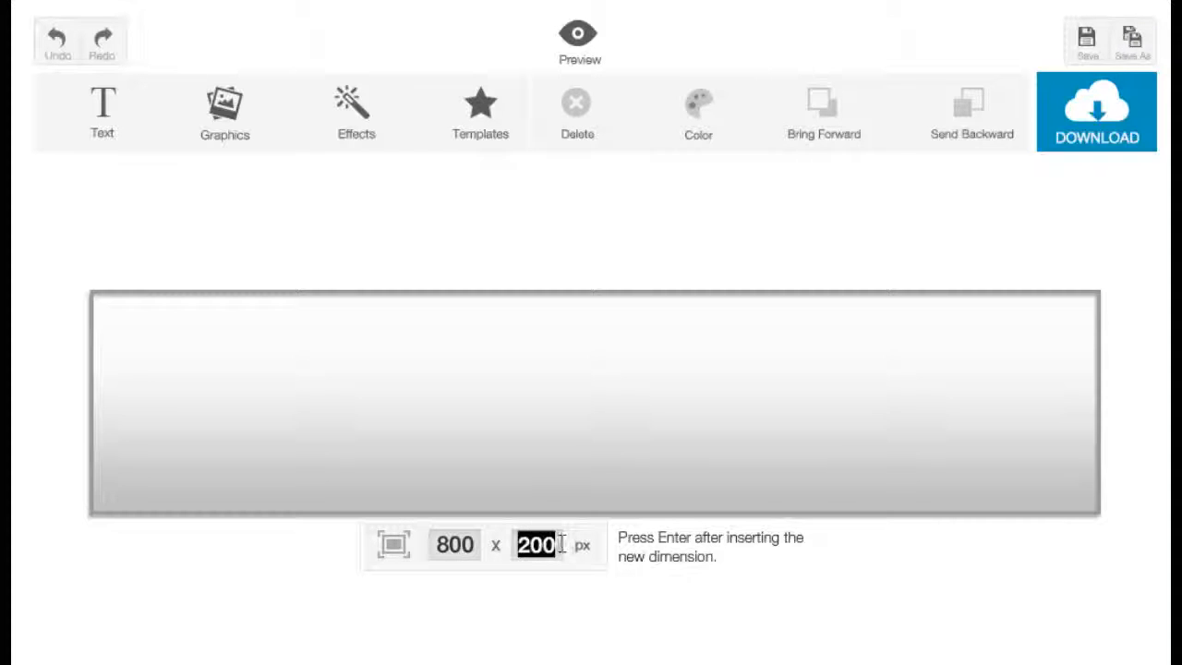
type("150")
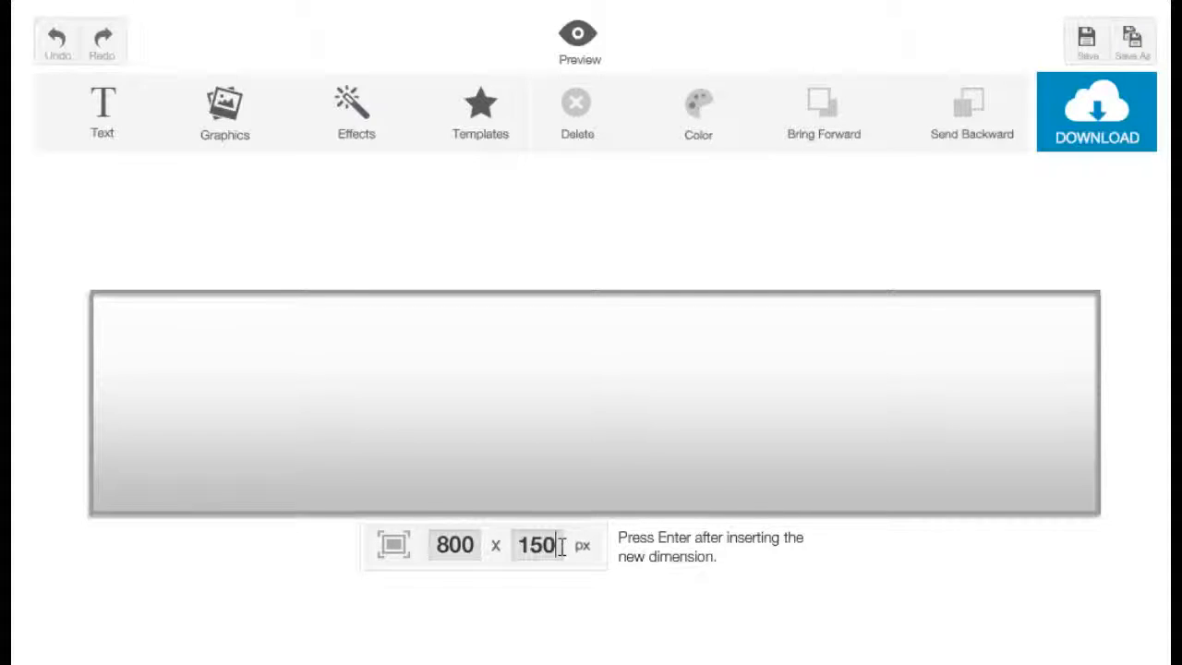
key("Return")
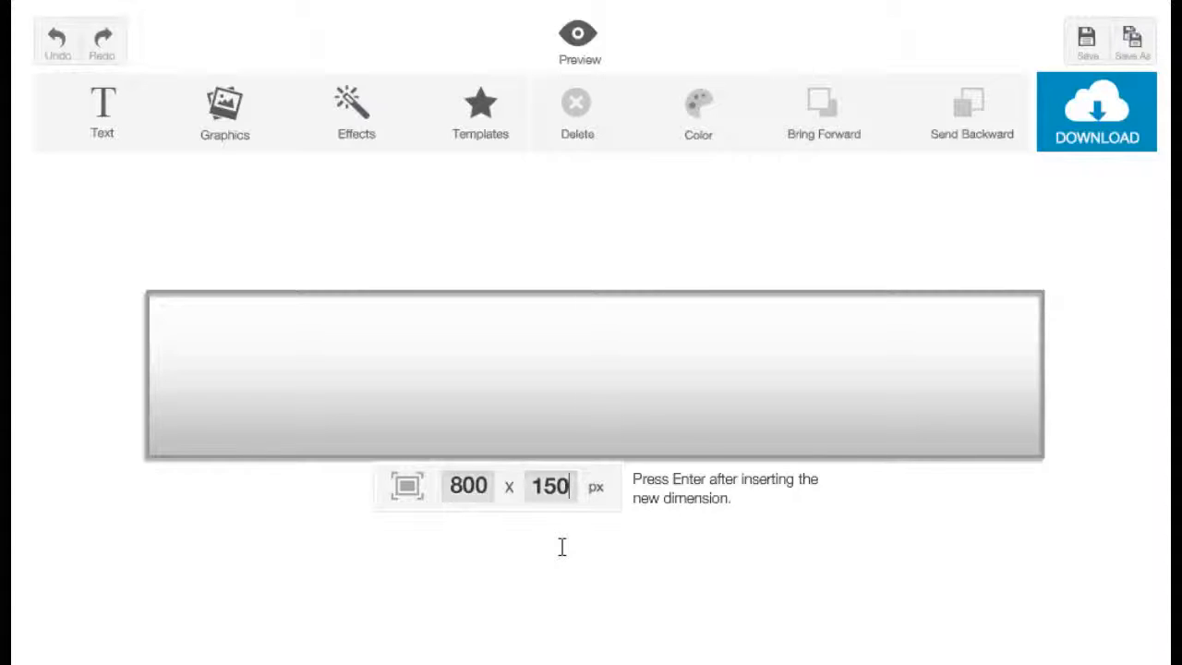
Step: Add a title to the banner, shift it toward the middle, and replace its placeholder text with "My Header"
left_click(105, 115)
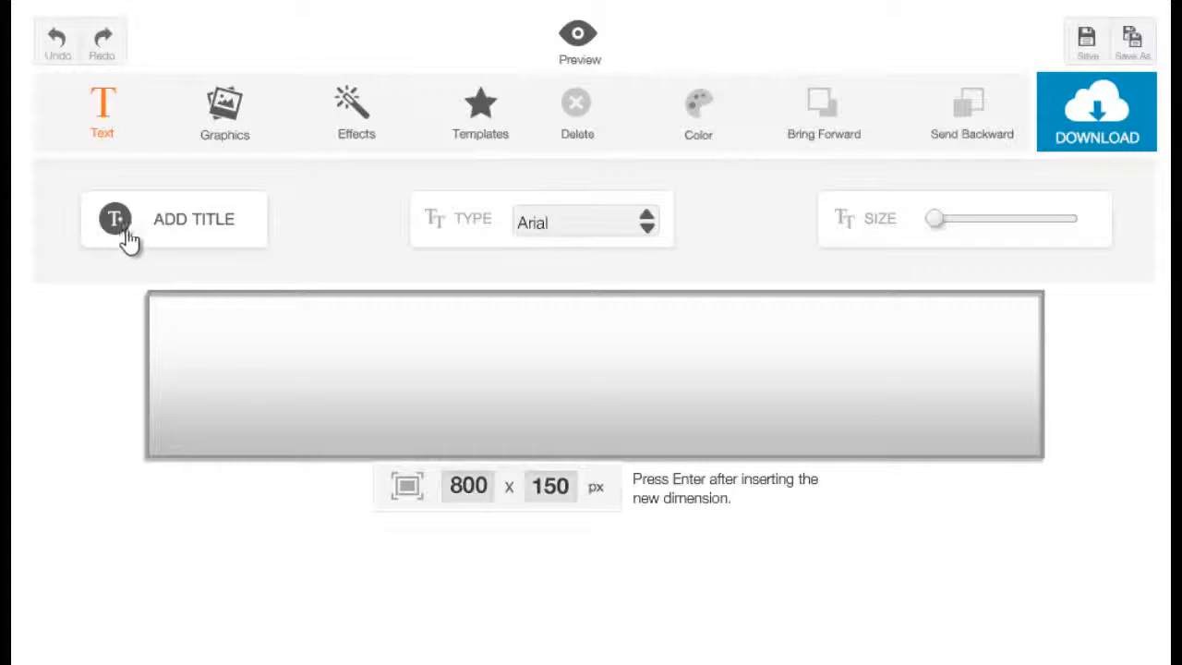
left_click(166, 235)
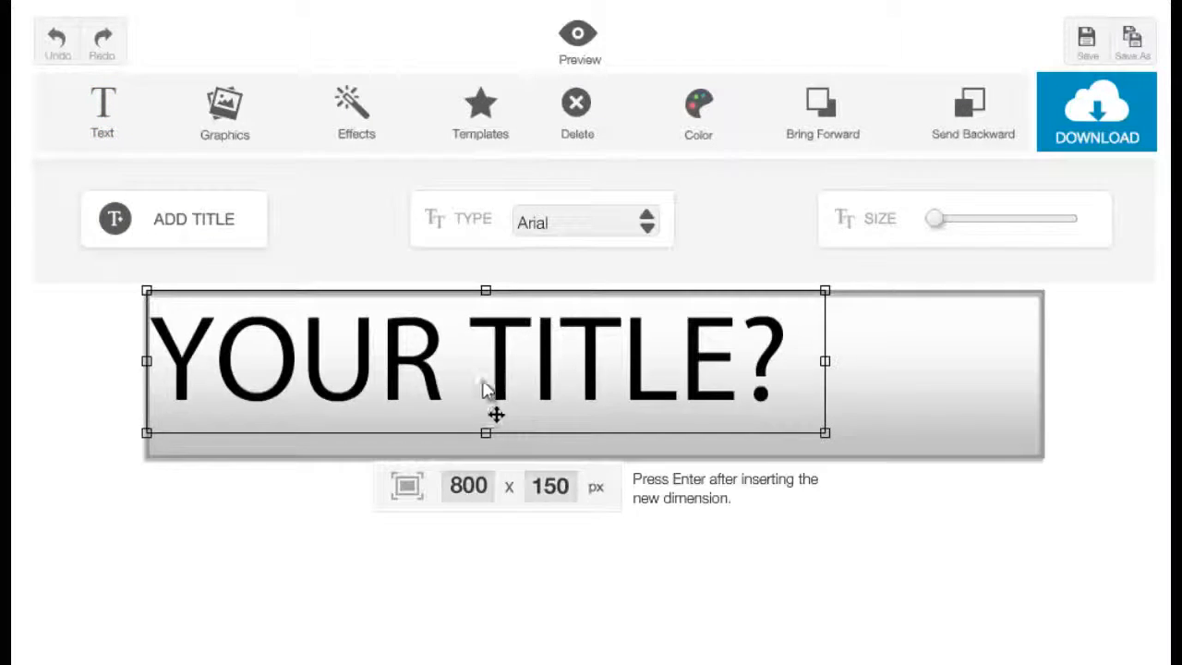
left_click_drag(493, 412, 578, 374)
double_click(613, 380)
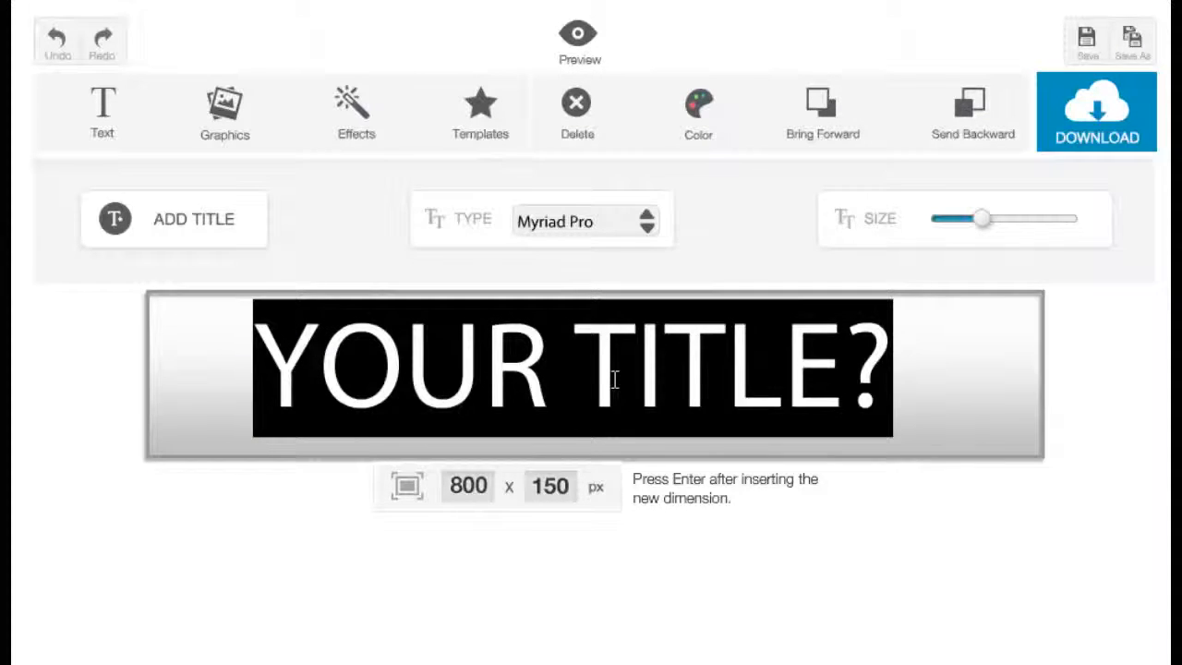
type("My")
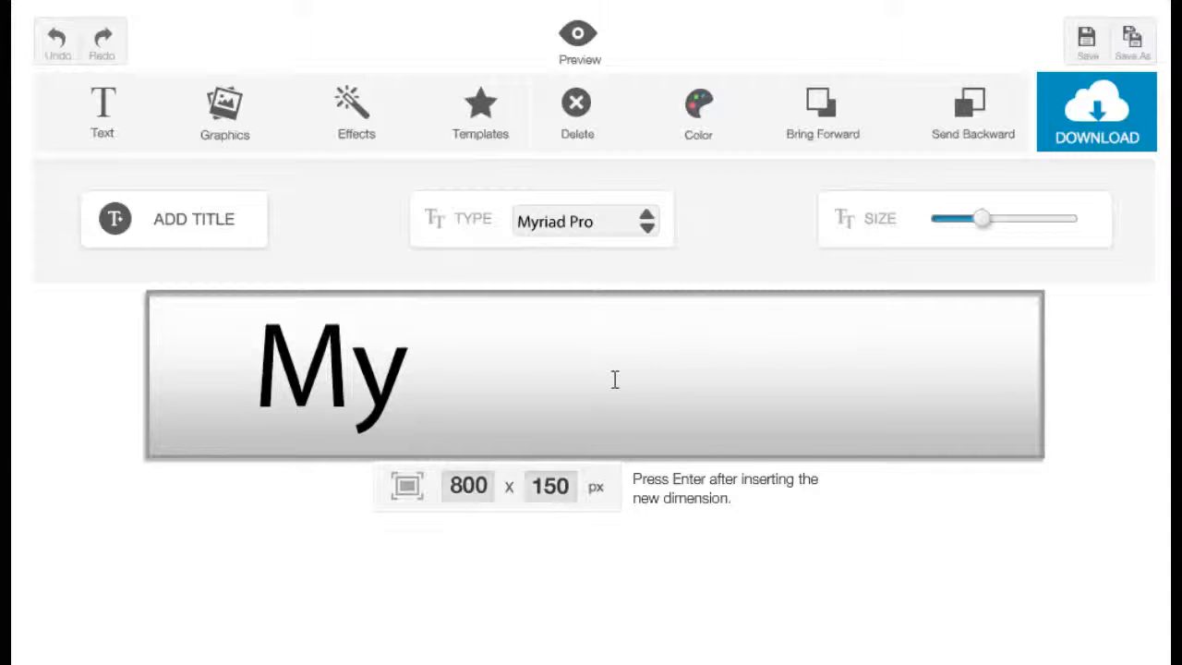
type(" Header")
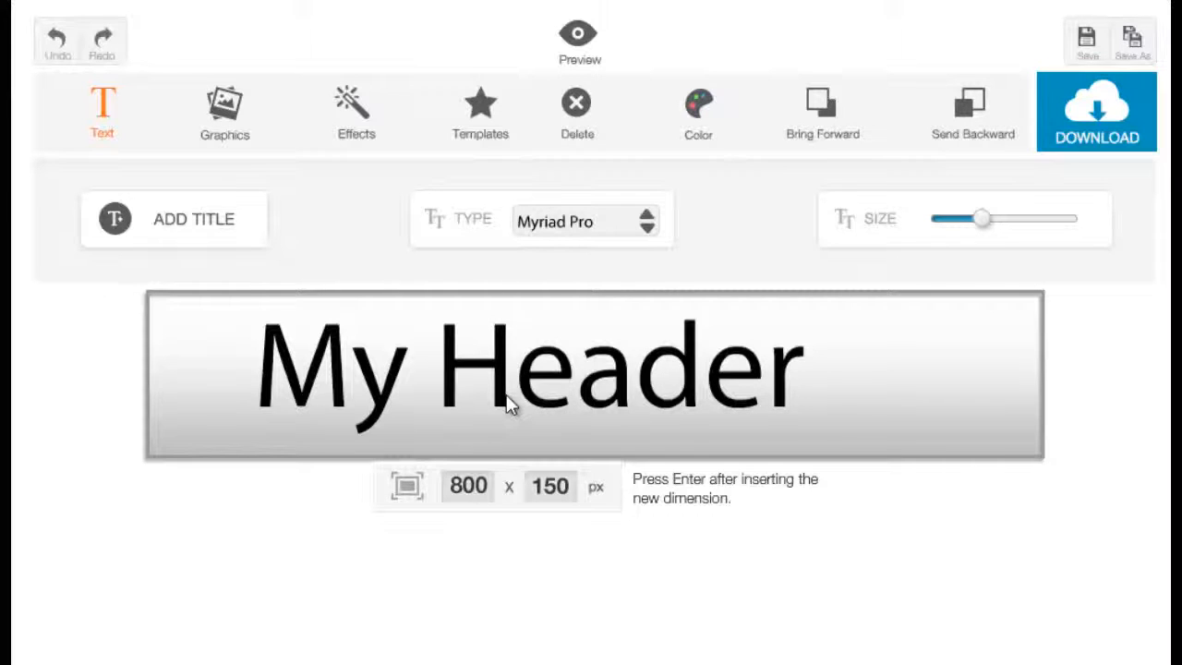
Step: Change the "My Header" title's font to Impact
left_click(510, 406)
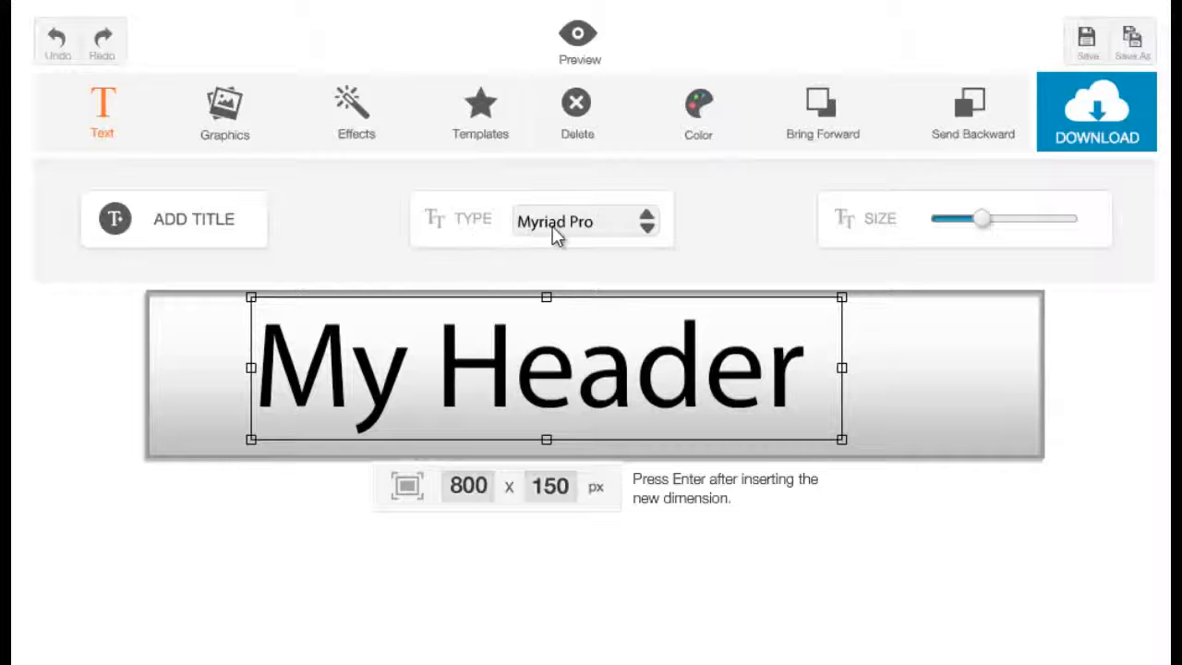
left_click(648, 234)
left_click_drag(656, 262, 646, 311)
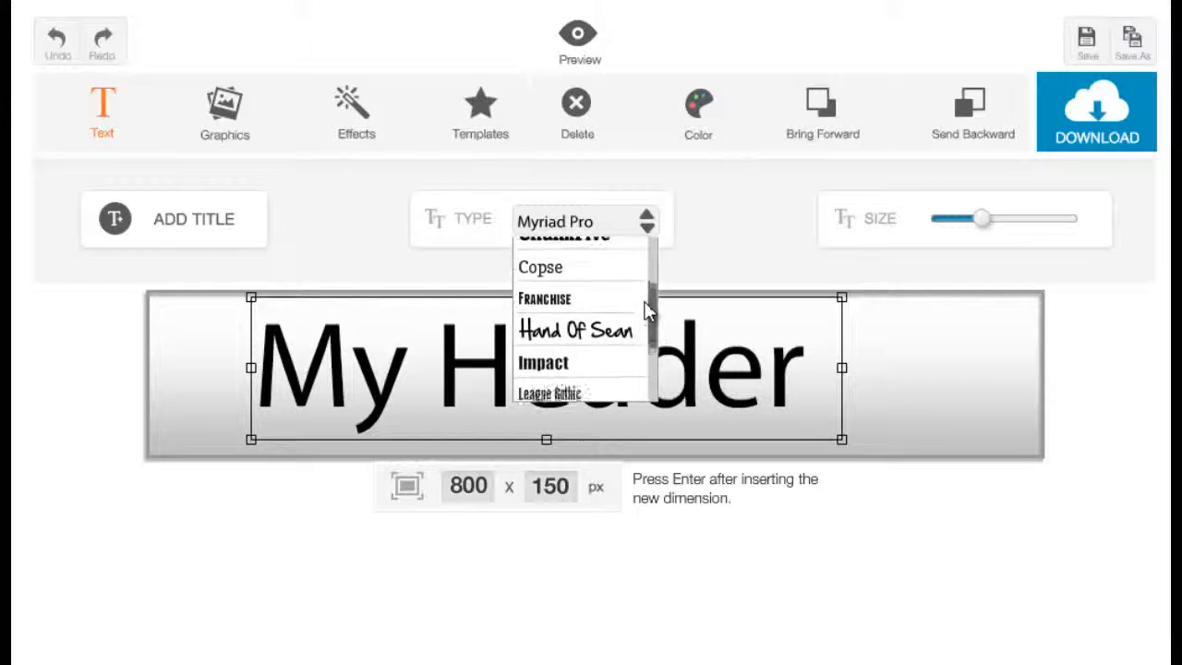
left_click(617, 371)
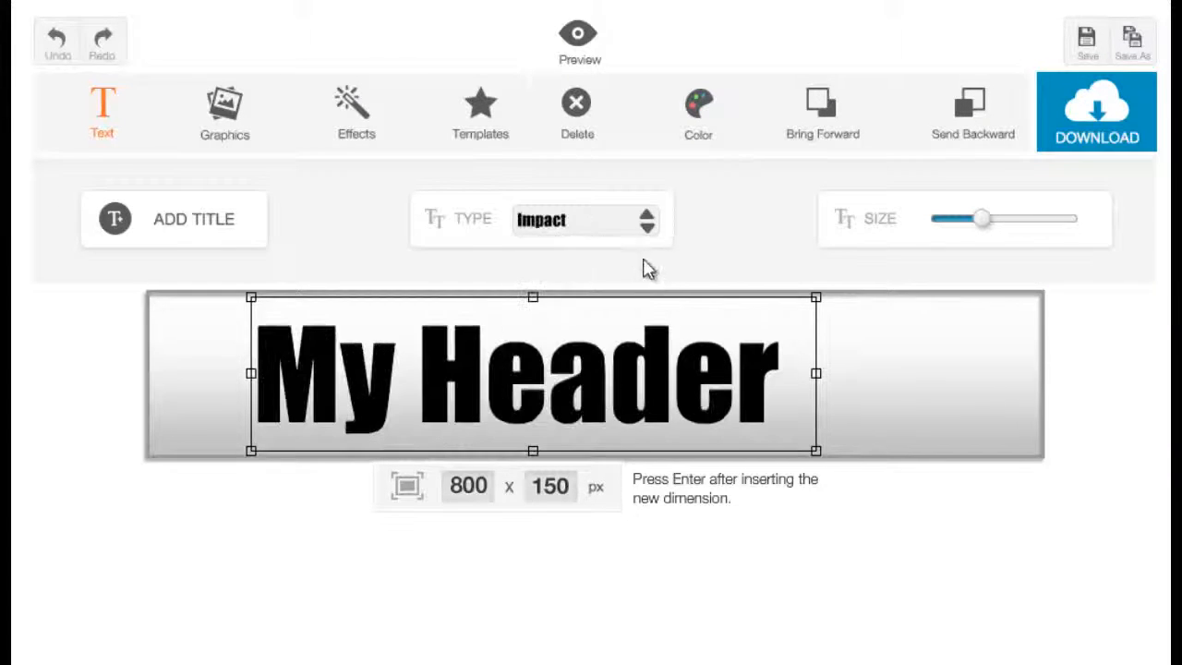
Step: Shrink the title to sit centred in the banner and recolour it dark red
left_click_drag(631, 400, 637, 392)
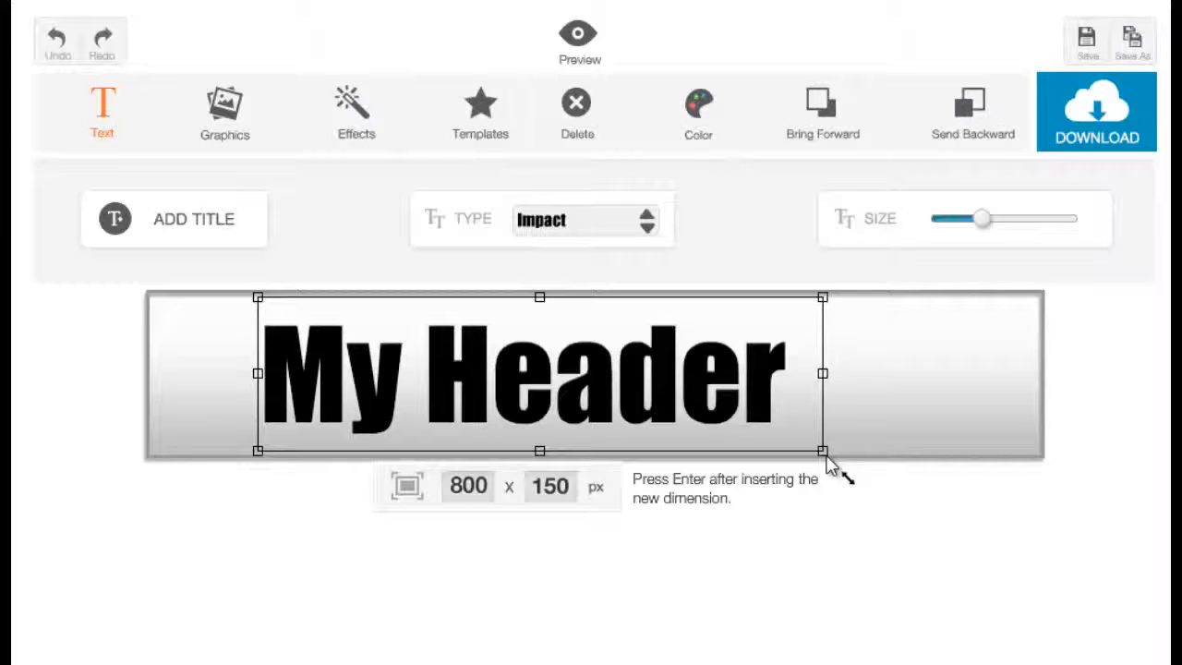
left_click_drag(828, 462, 775, 463)
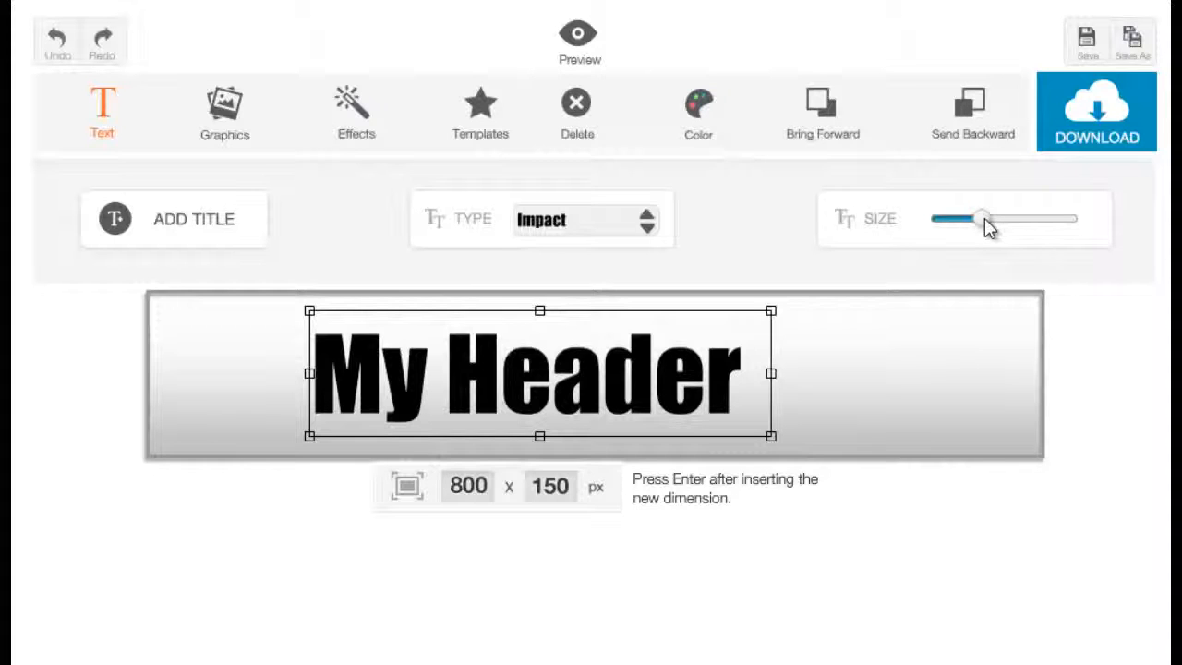
mouse_move(984, 222)
left_mouse_down()
mouse_move(1040, 223)
mouse_move(984, 235)
left_mouse_up()
left_click_drag(588, 342, 629, 375)
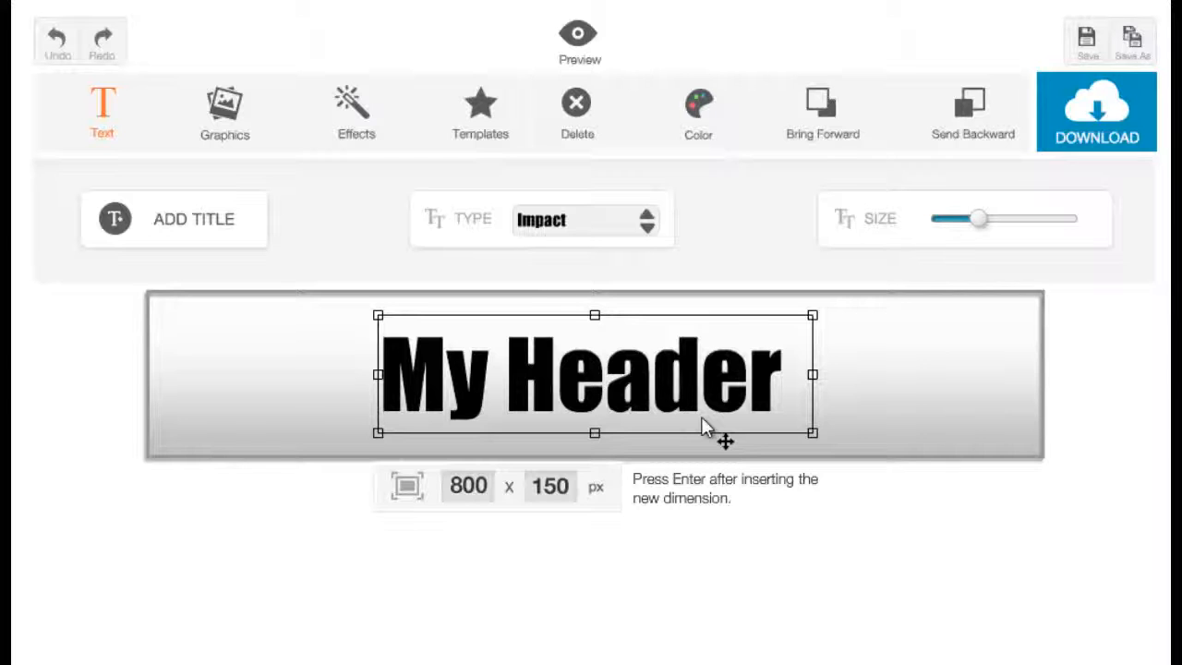
left_click(697, 138)
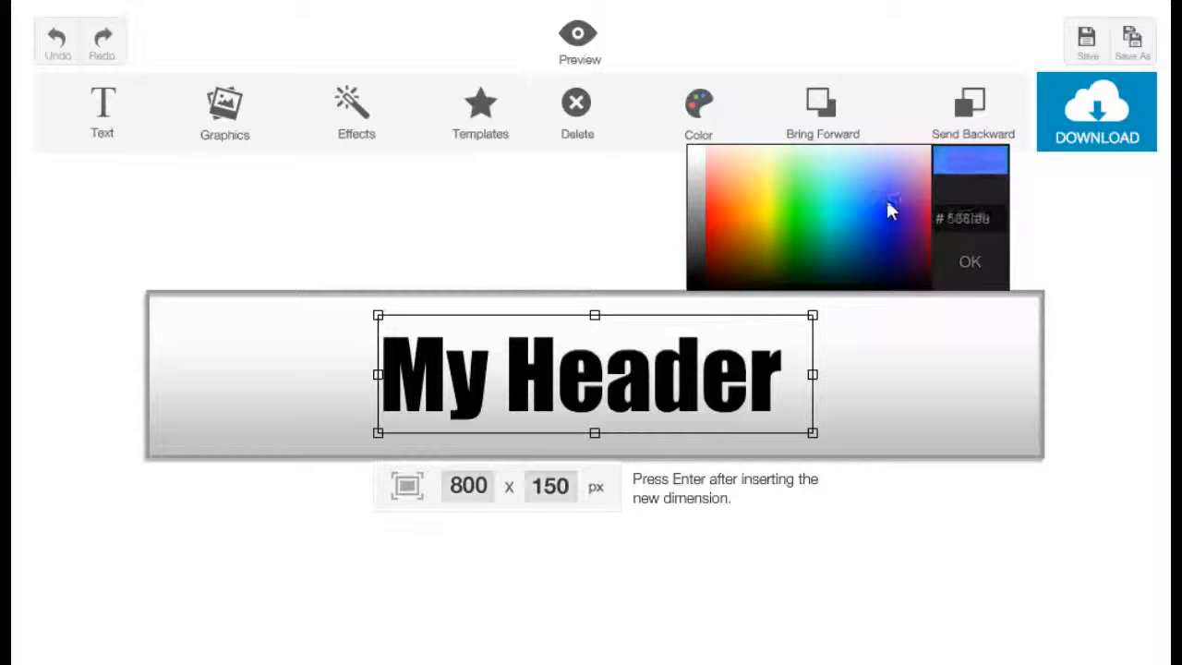
left_click(707, 244)
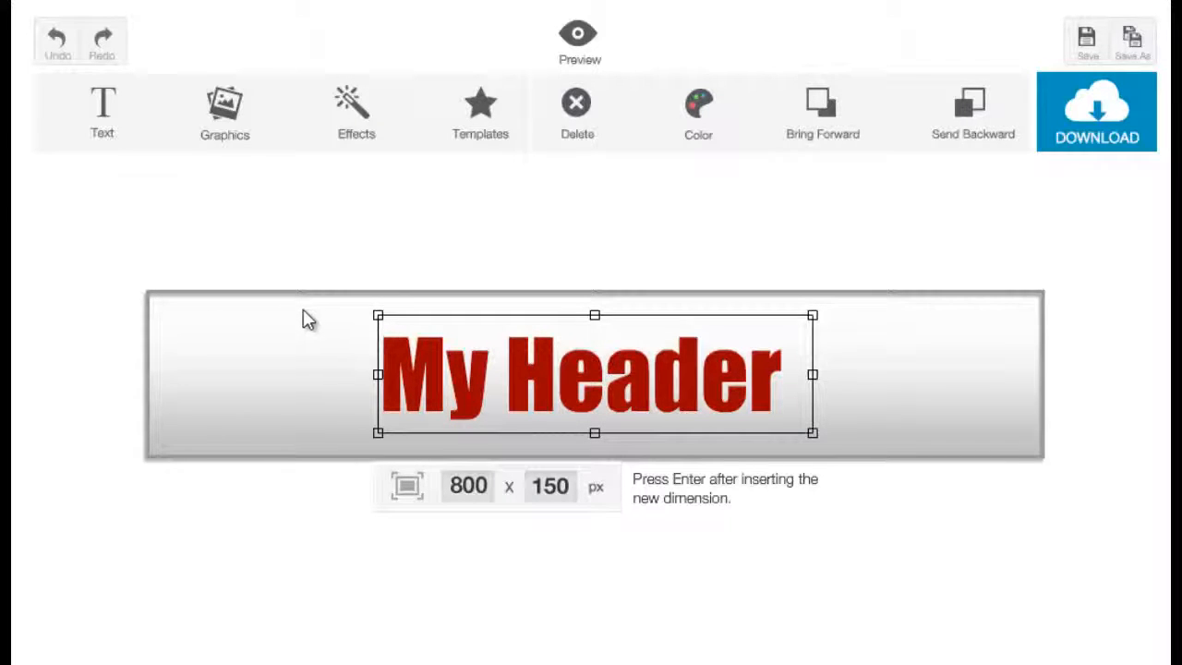
Step: Browse the ready-made graphics and insert the film reel image into the banner
left_click(225, 139)
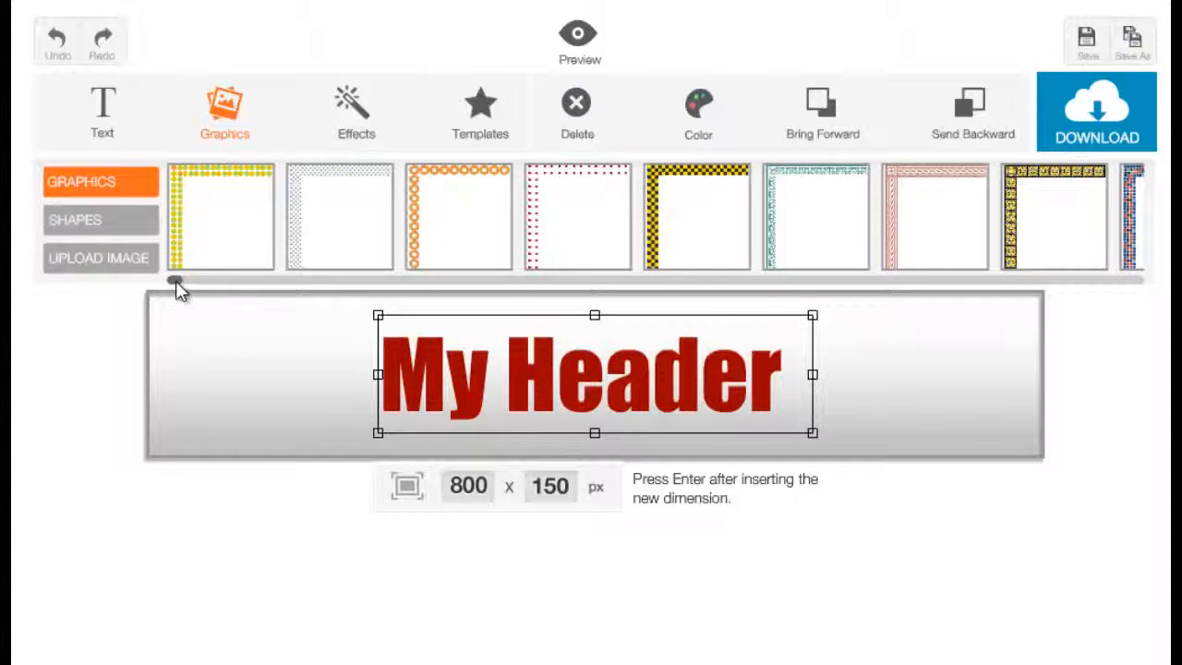
mouse_move(176, 286)
left_mouse_down()
mouse_move(304, 301)
mouse_move(164, 275)
left_mouse_up()
scroll(280, 266, "down", 3)
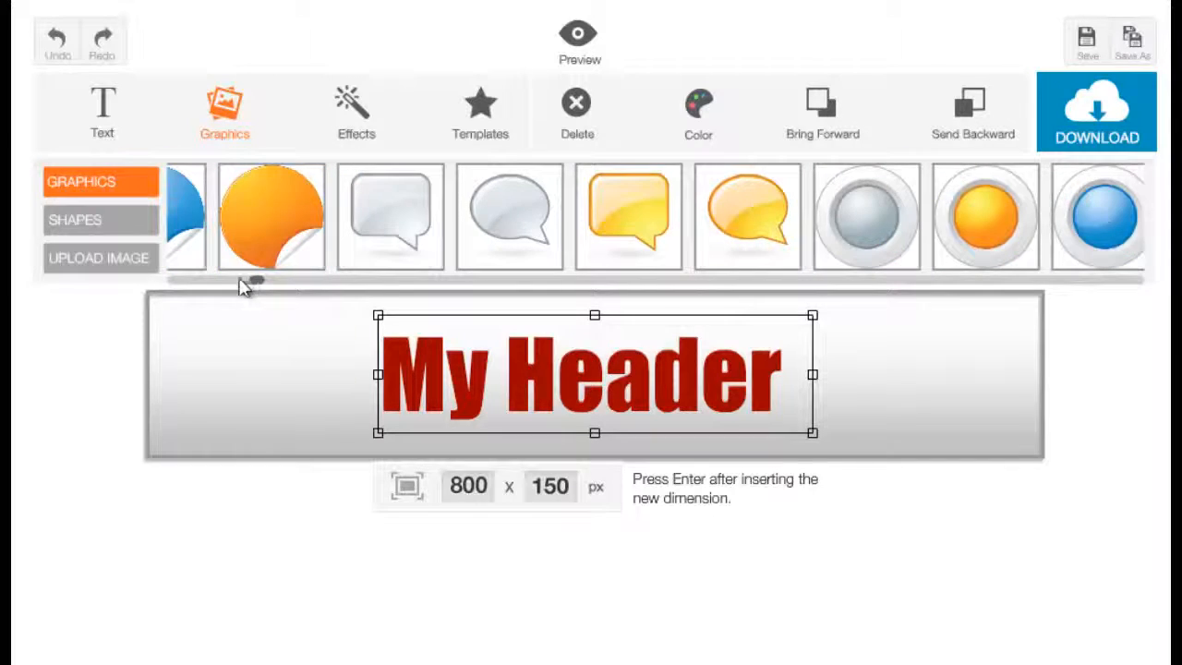
left_click_drag(254, 283, 1144, 327)
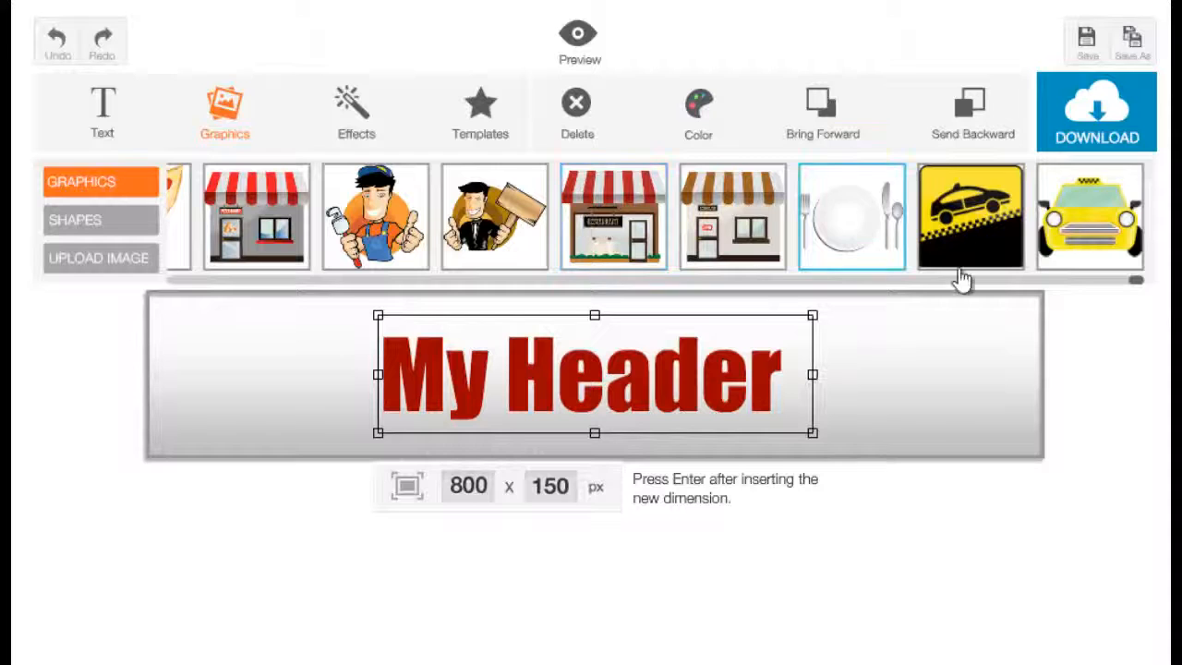
left_click_drag(1134, 290, 634, 312)
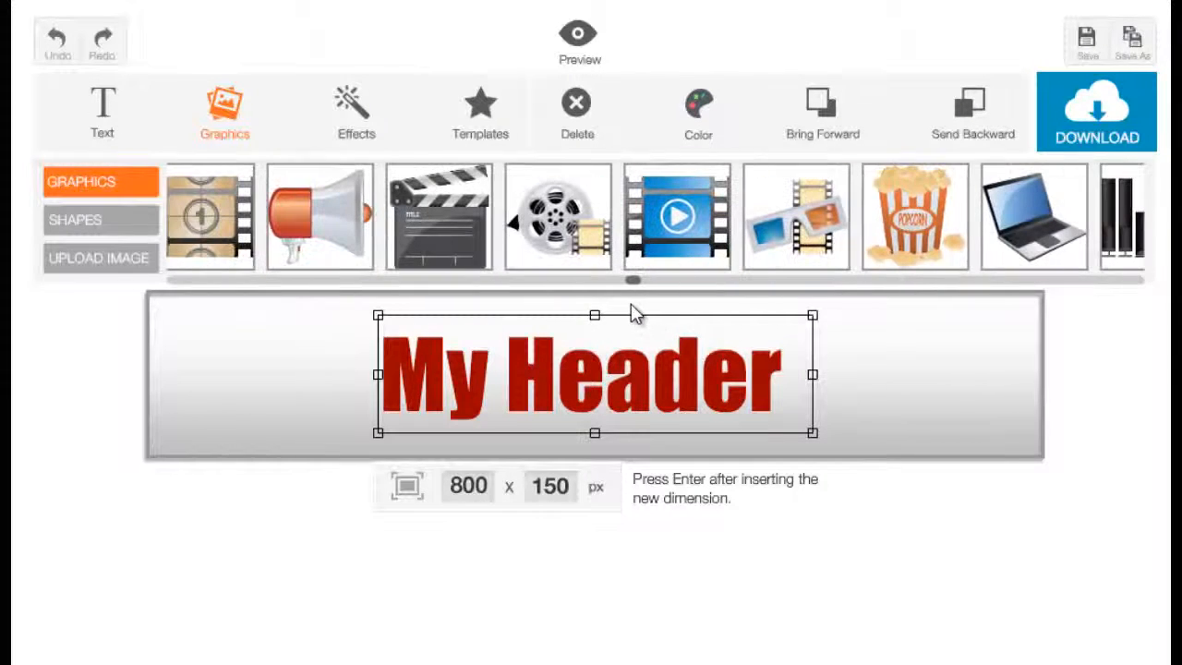
left_click(580, 242)
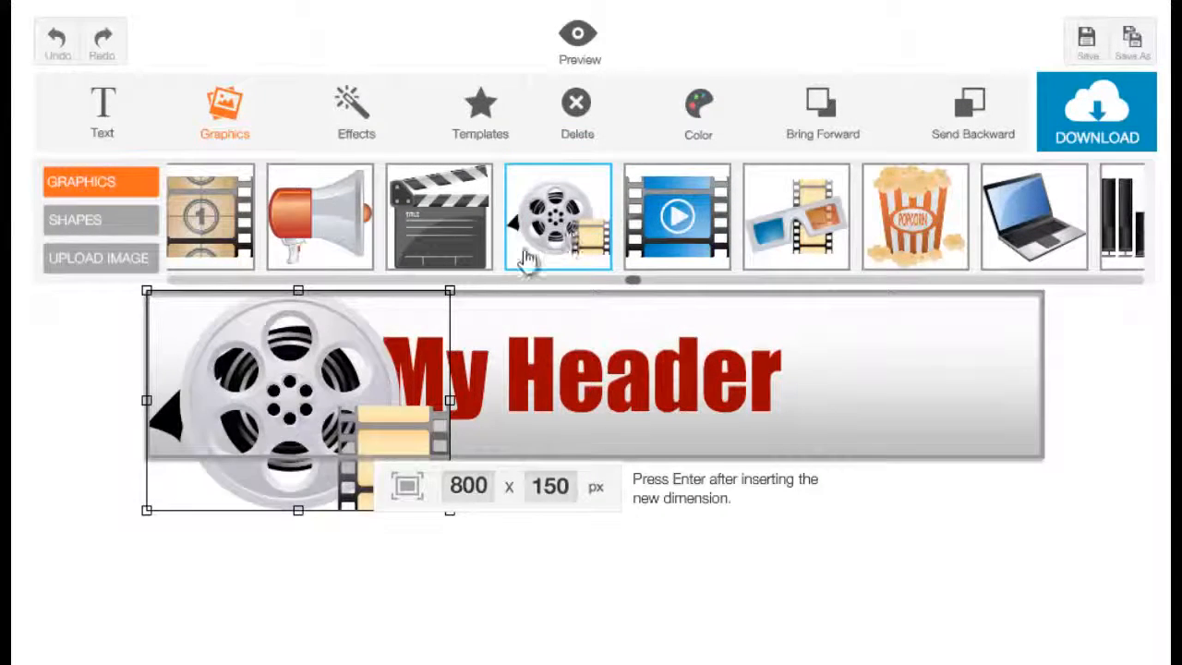
Step: Shrink the film reel, tilt it slightly counterclockwise, and place it overlapping the start of the title
left_click_drag(273, 397, 302, 410)
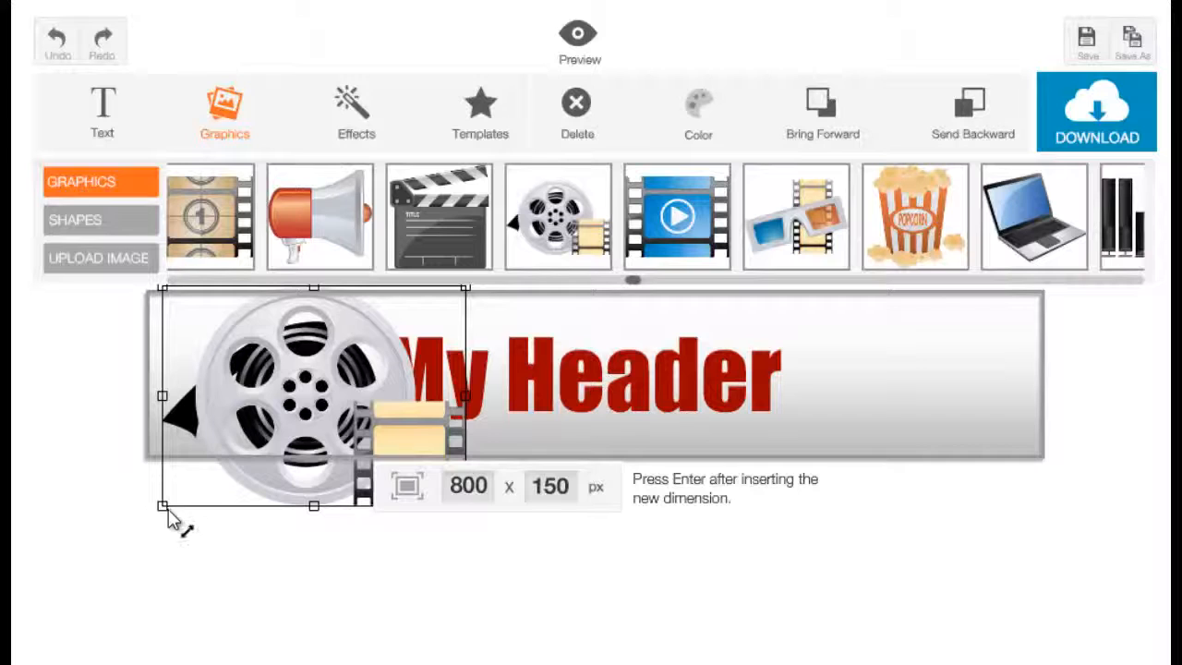
left_click_drag(175, 520, 255, 495)
left_click_drag(346, 427, 326, 408)
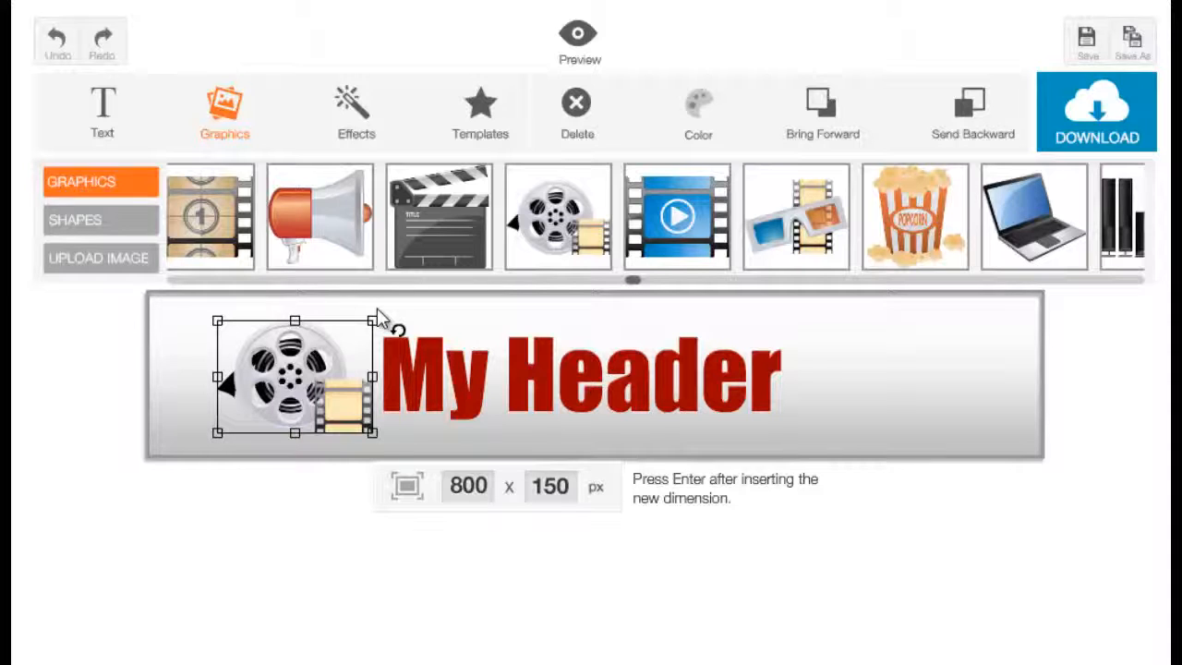
left_click_drag(378, 315, 350, 304)
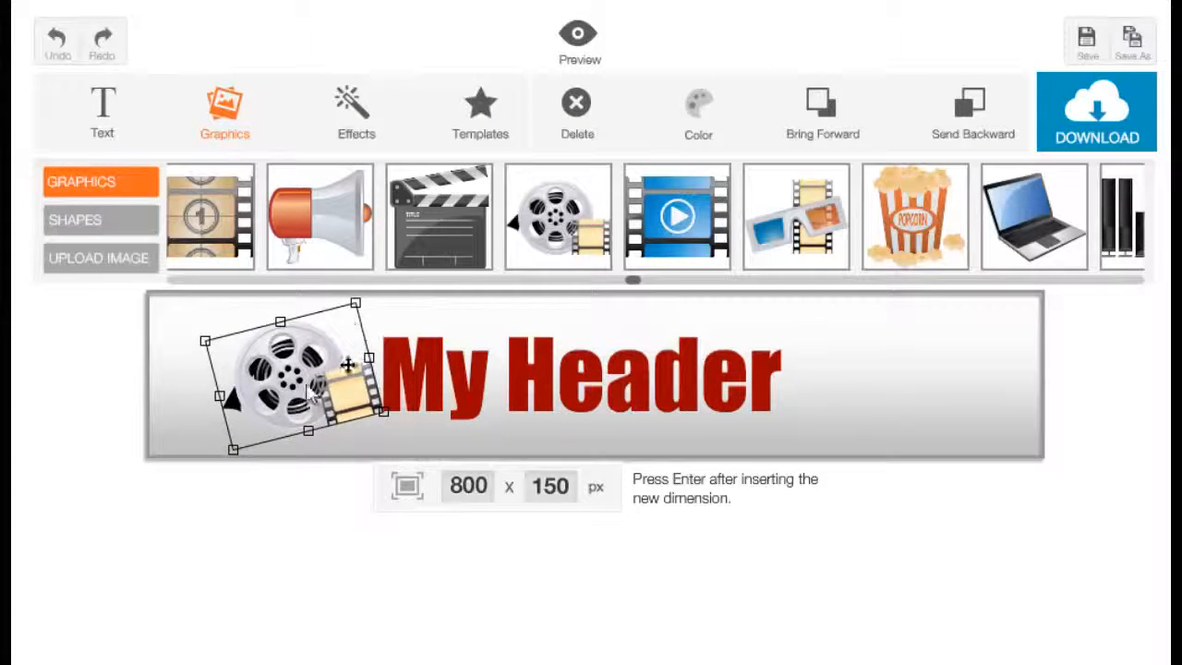
left_click_drag(309, 399, 354, 409)
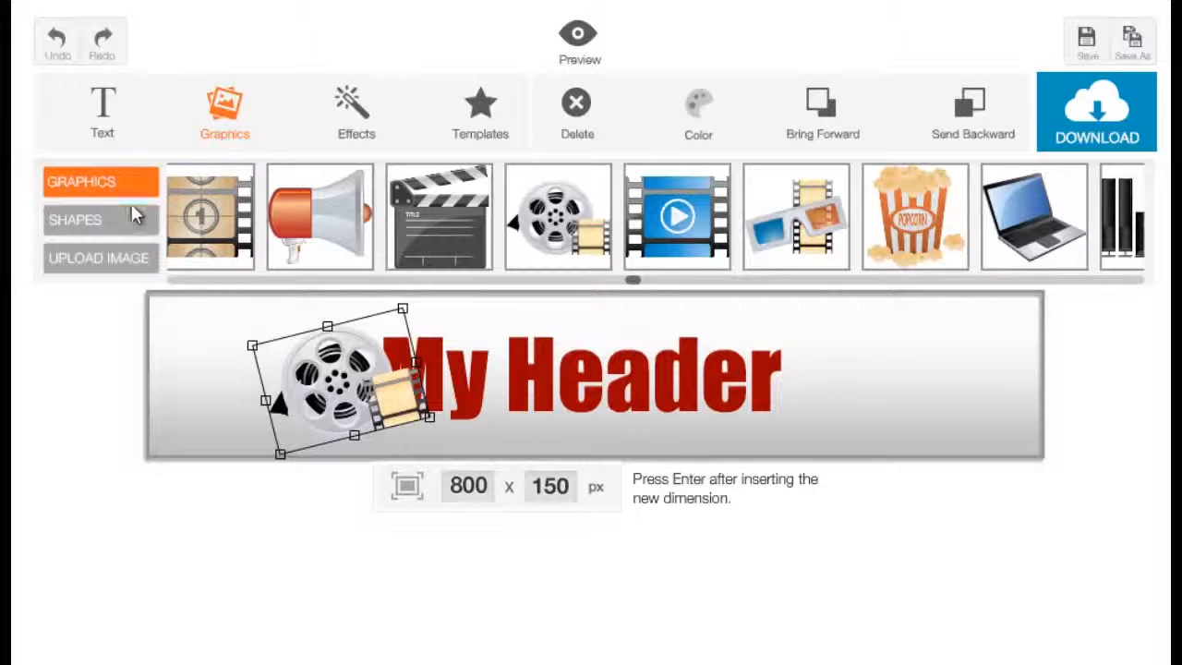
Step: Insert a square shape, stretch it into a long thin bar, and place it across the lower part of the title
left_click(838, 436)
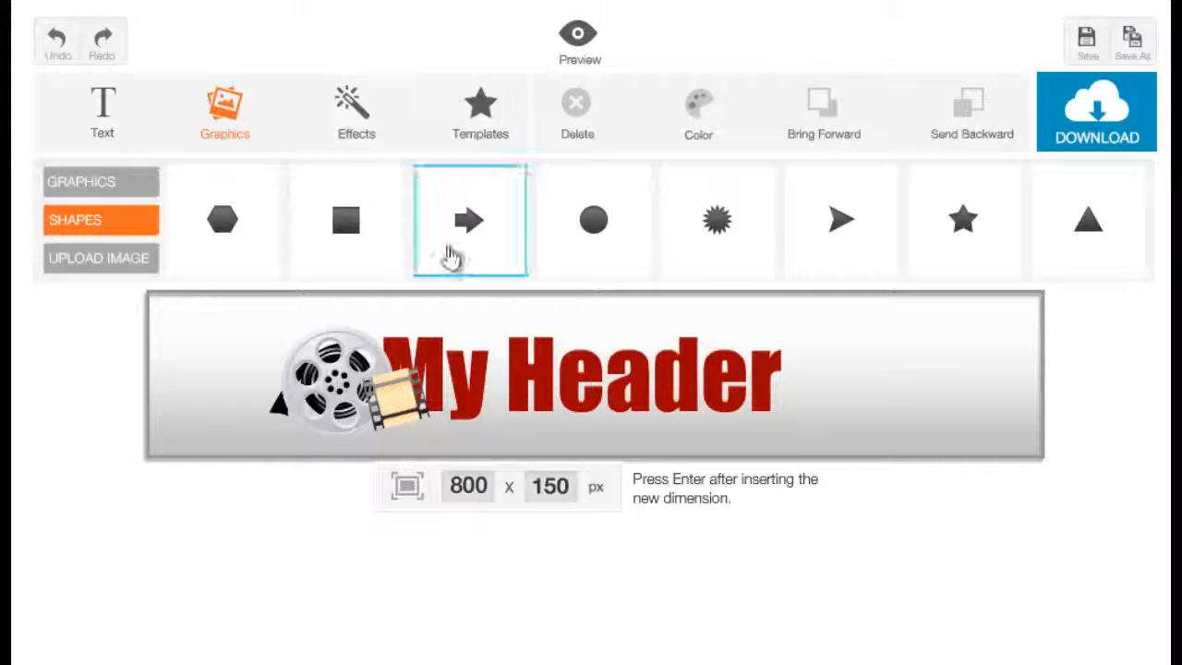
left_click(360, 264)
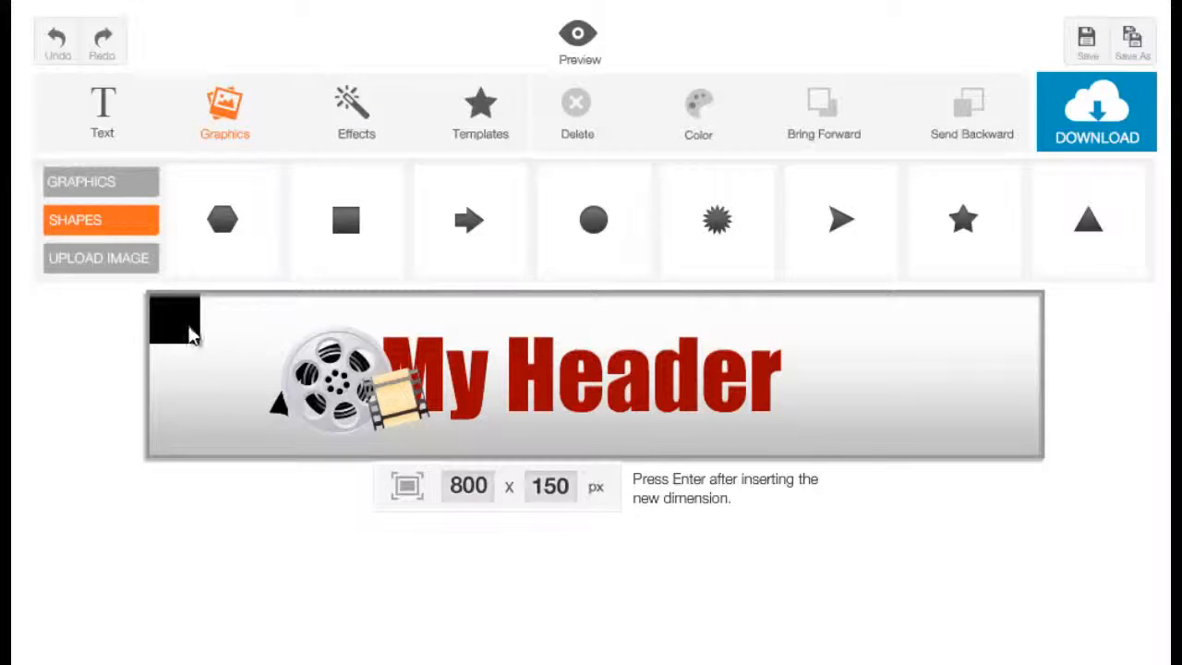
left_click_drag(190, 335, 606, 384)
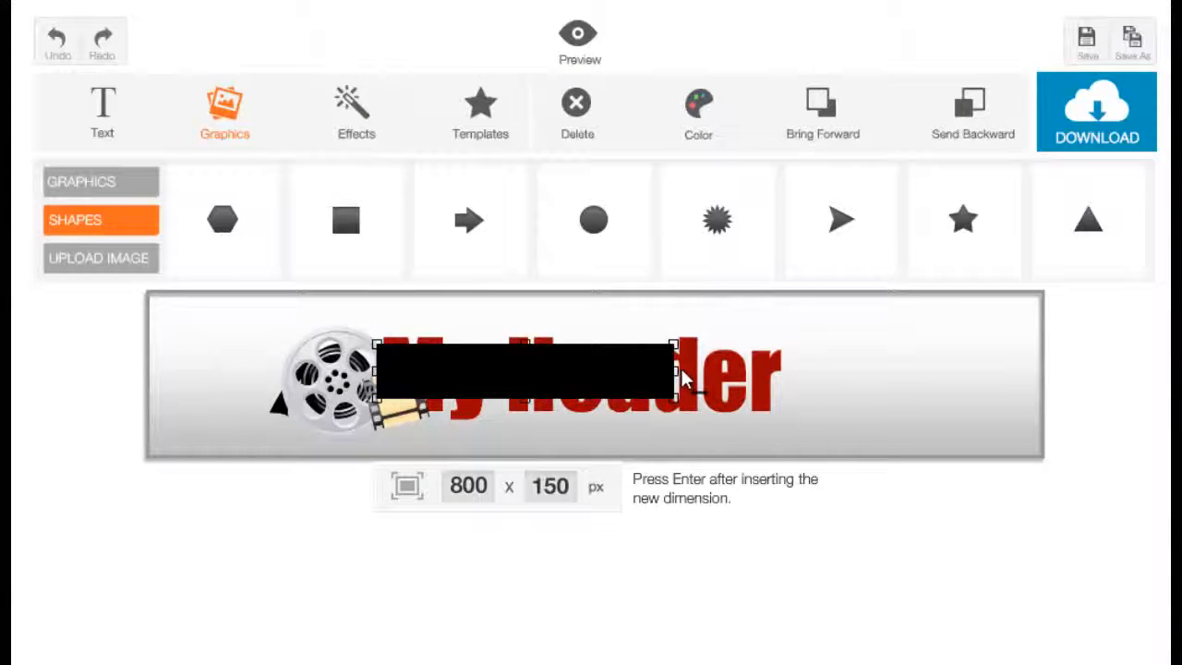
left_click_drag(680, 368, 718, 377)
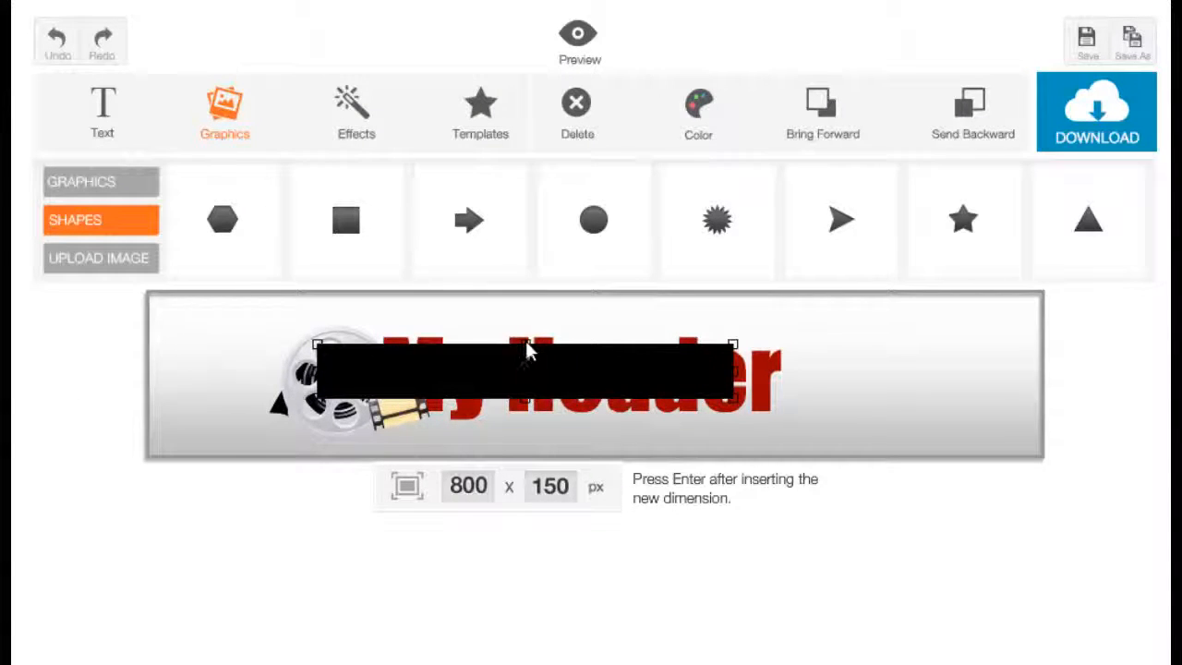
left_click_drag(525, 343, 663, 406)
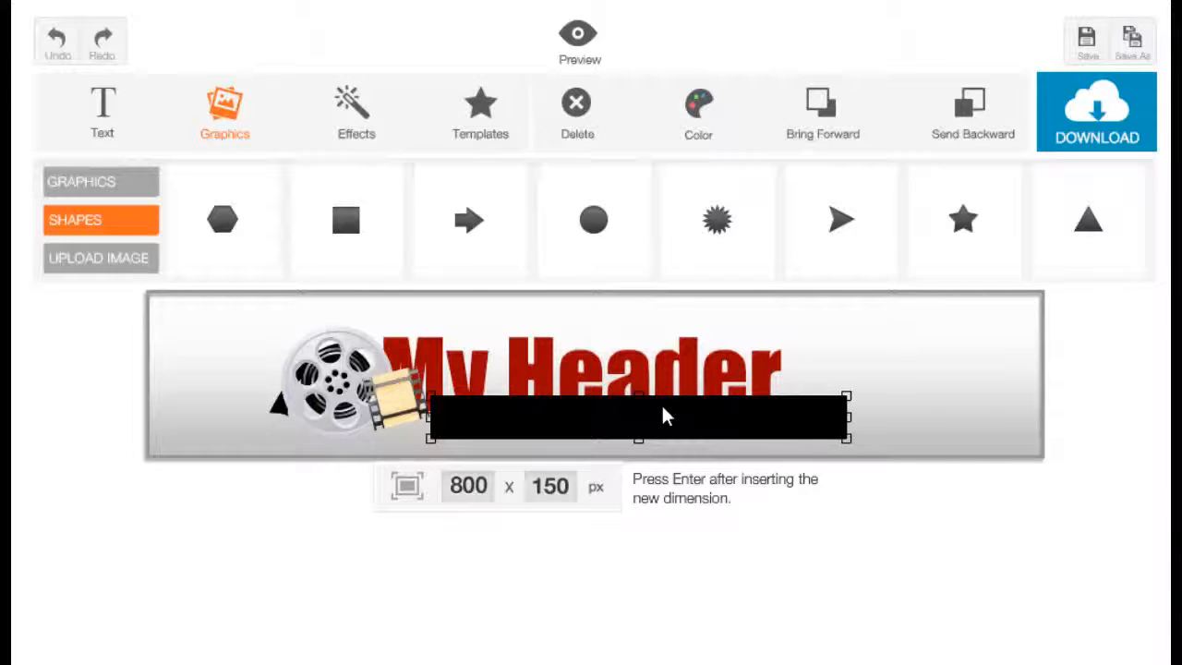
Step: Recolour the bar over the title white (#ffffff)
left_click(697, 125)
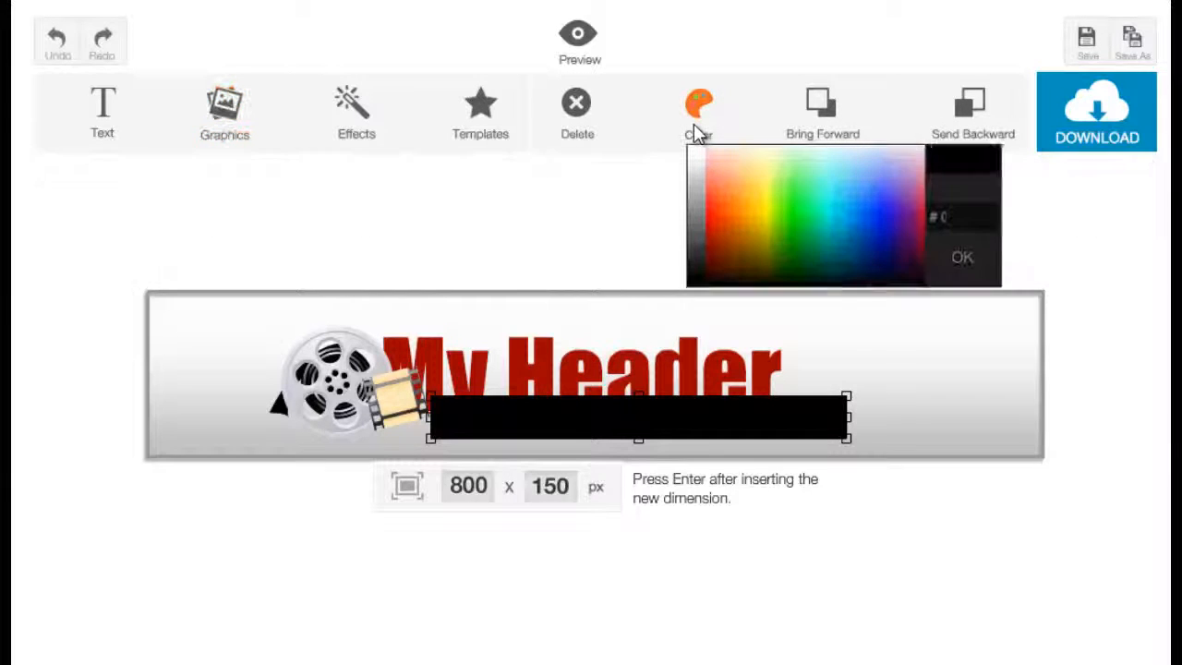
left_click(698, 149)
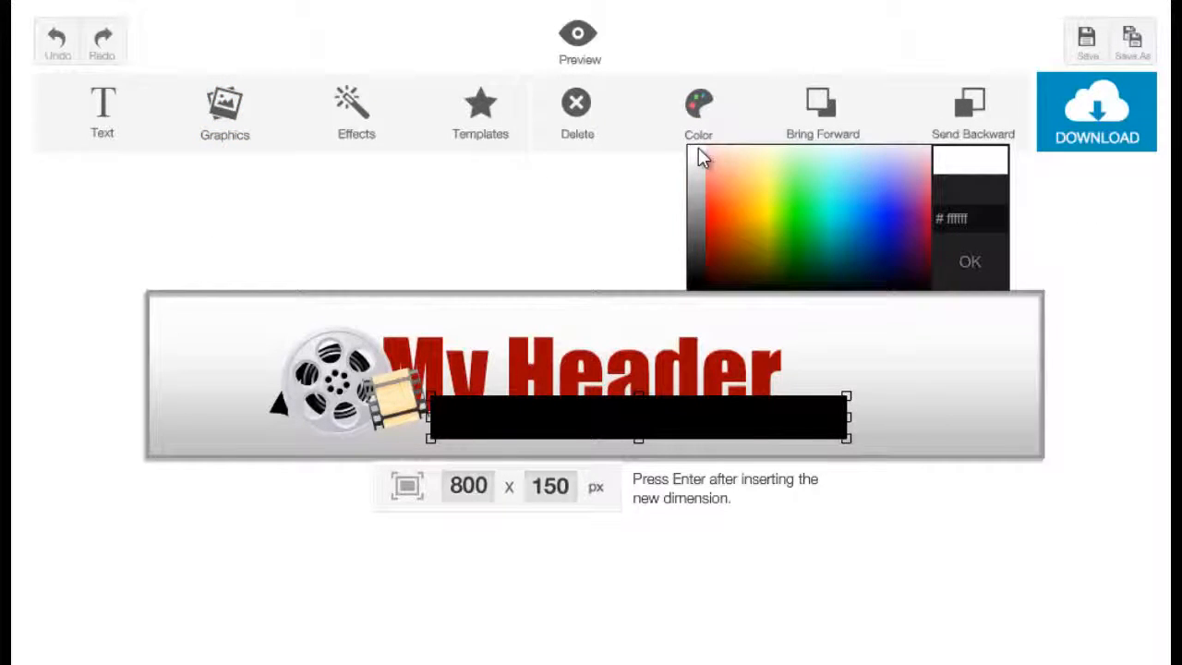
left_click(698, 149)
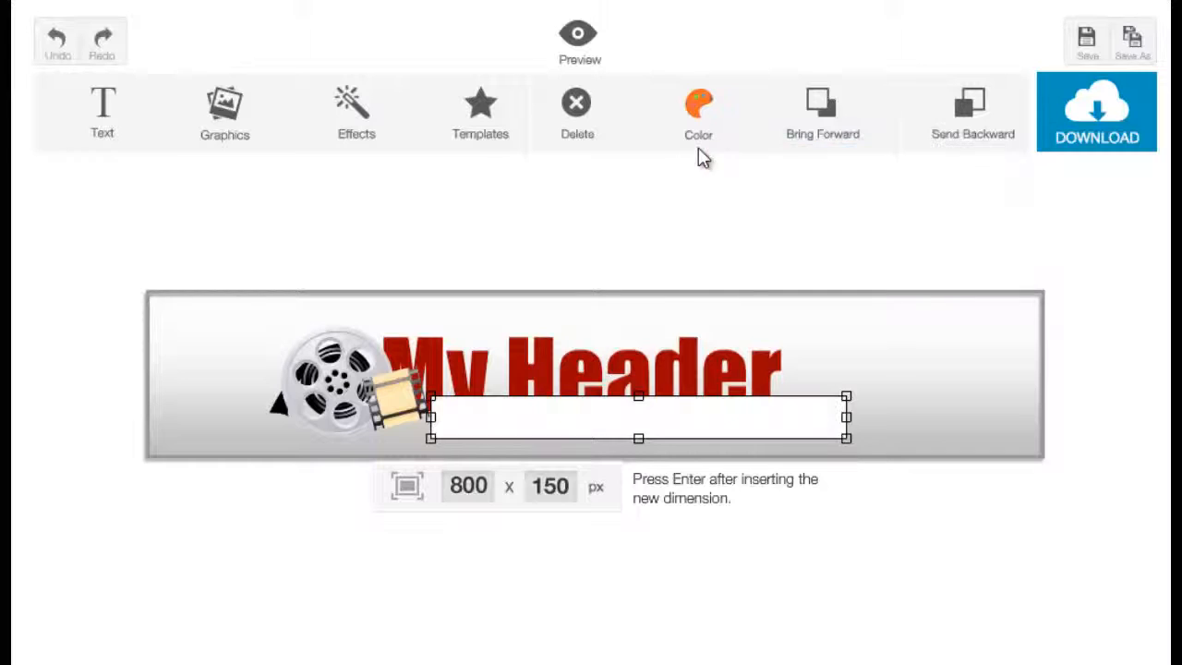
Step: Bring the "My Header" title forward so it sits in front of the film reel and the white bar
left_click(510, 406)
left_click(527, 378)
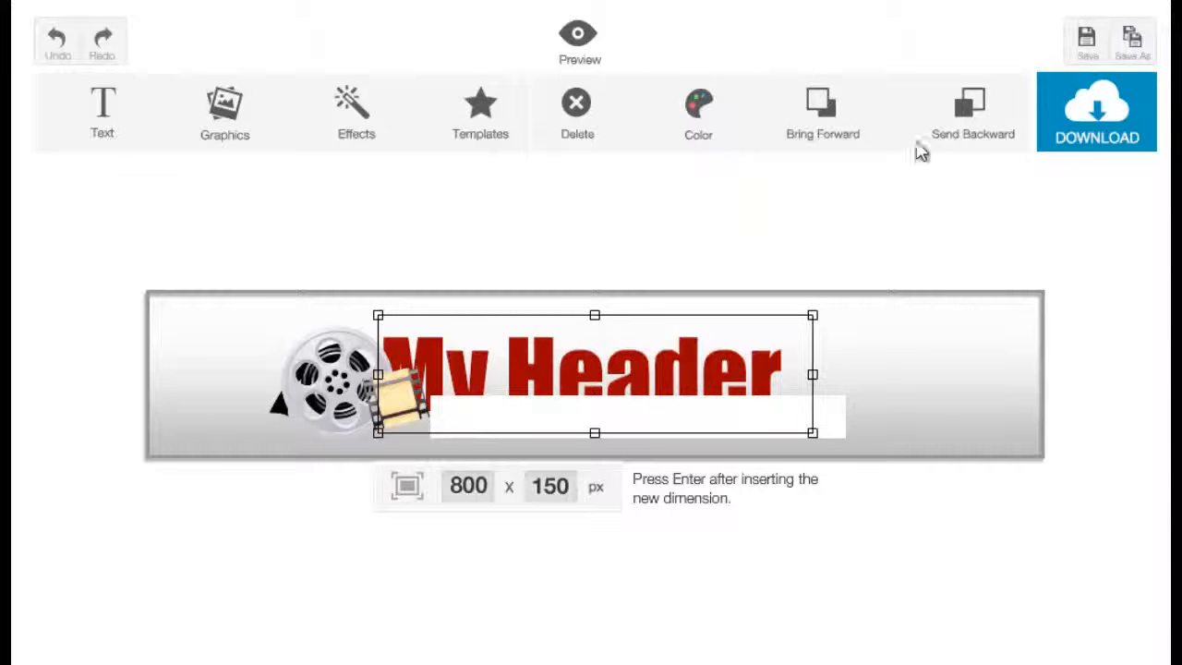
left_click(851, 132)
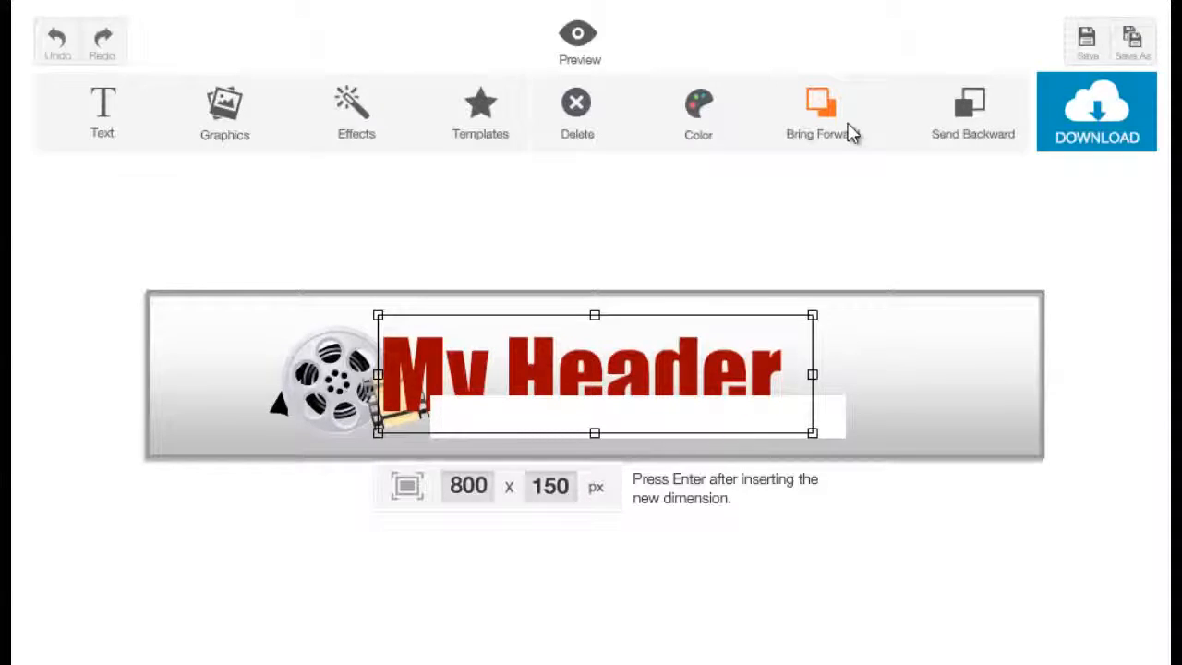
left_click(851, 132)
Step: Make the white bar taller and move it up behind the lower half of the title
left_click(840, 441)
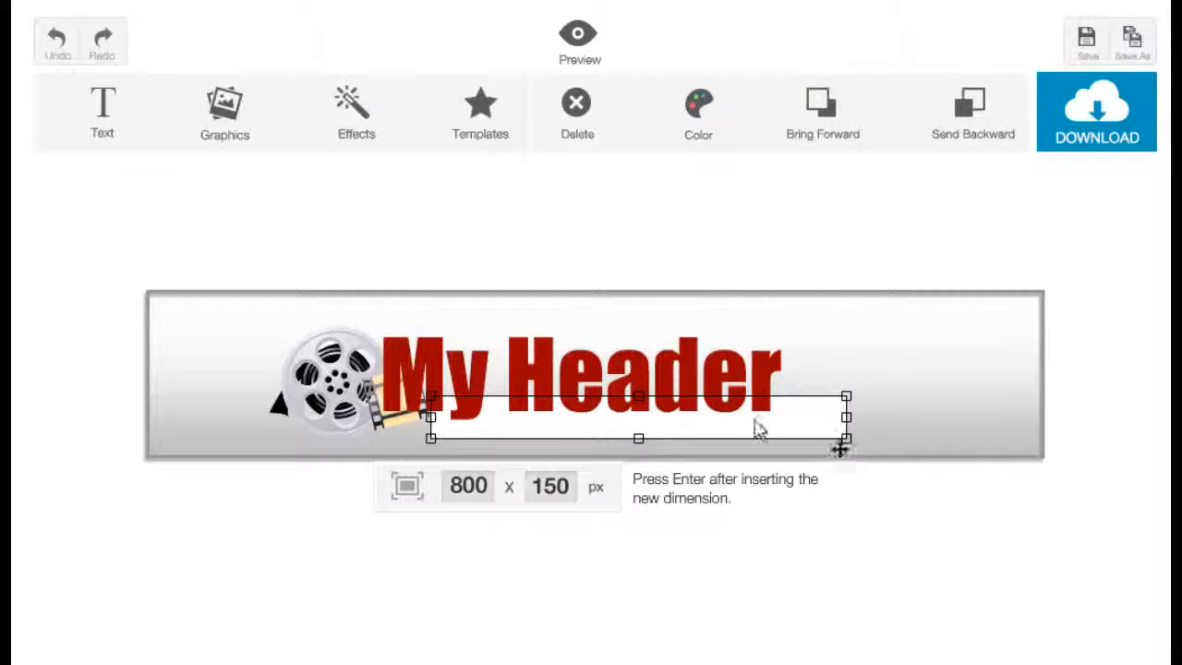
left_click_drag(638, 397, 637, 382)
left_click(681, 406)
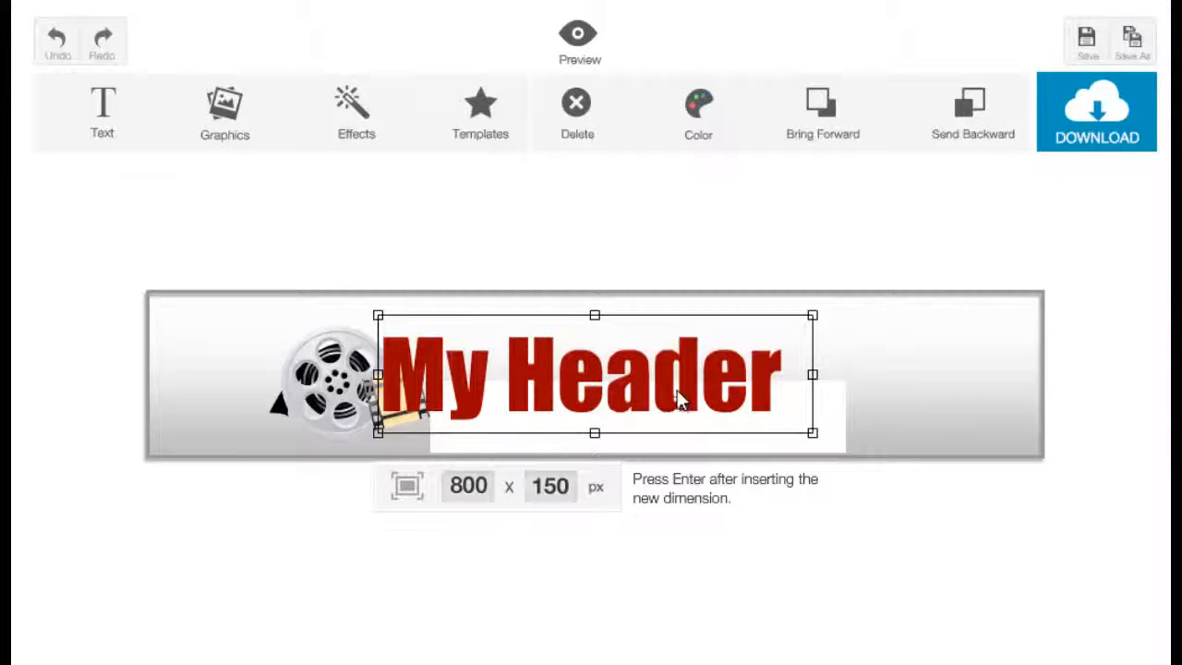
left_click(836, 441)
mouse_move(823, 444)
left_mouse_down()
mouse_move(830, 417)
mouse_move(820, 423)
left_mouse_up()
left_click(939, 418)
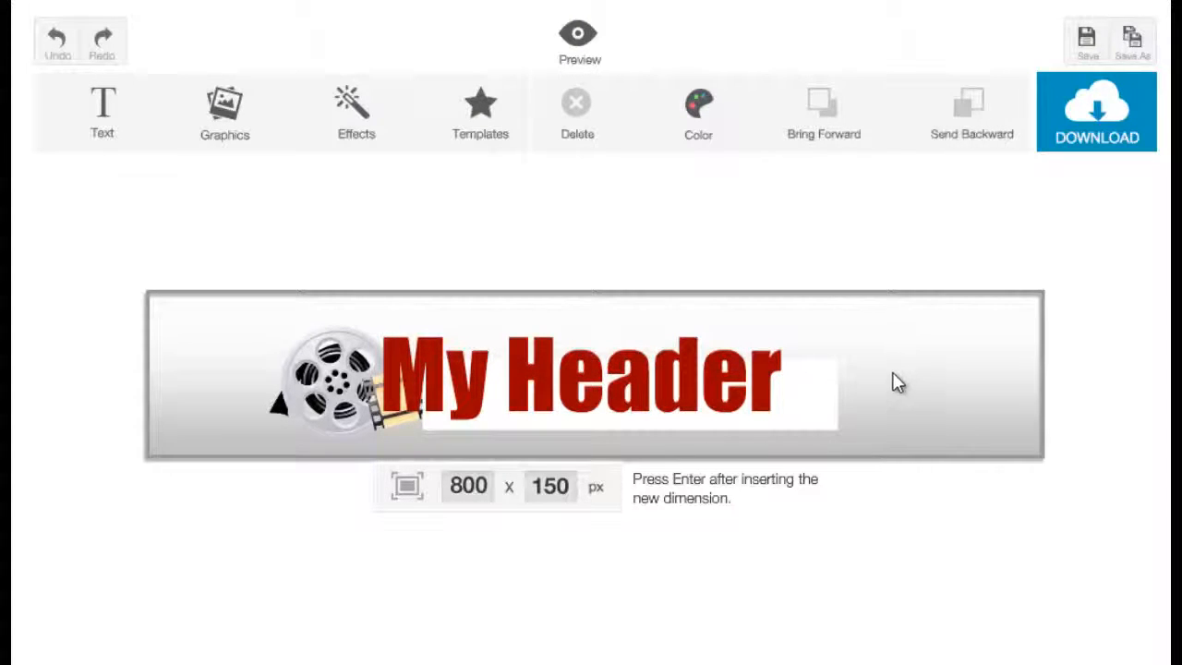
Step: Upload the tooth mascot image "48" from New folder into the banner
left_click(223, 136)
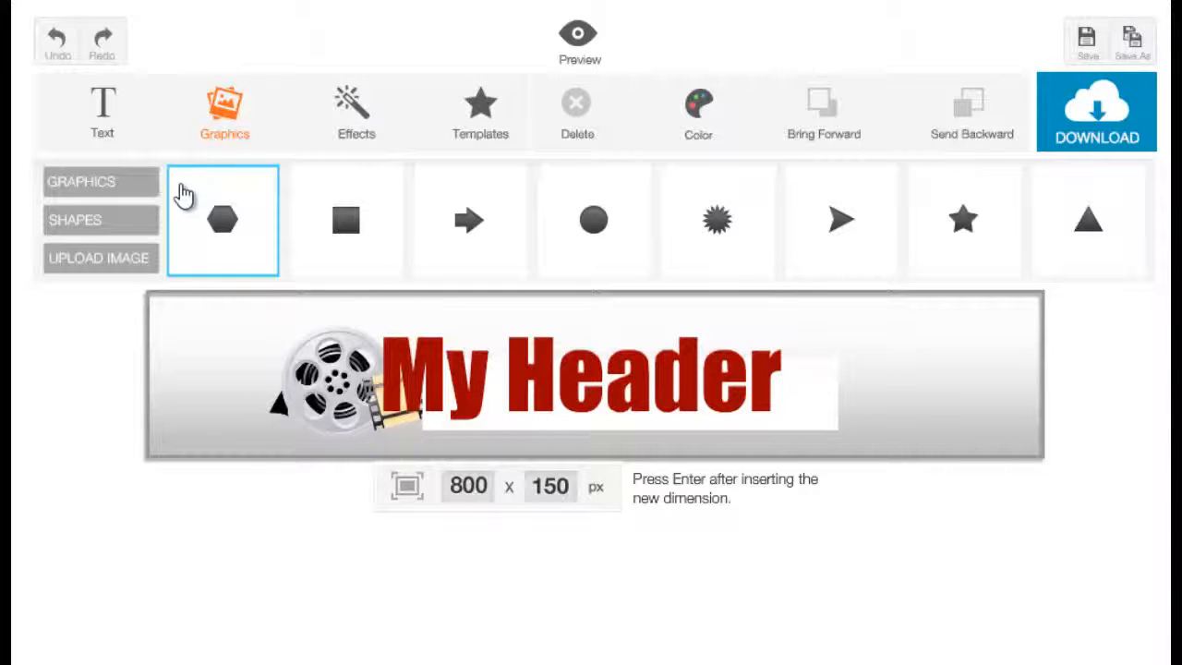
left_click(143, 260)
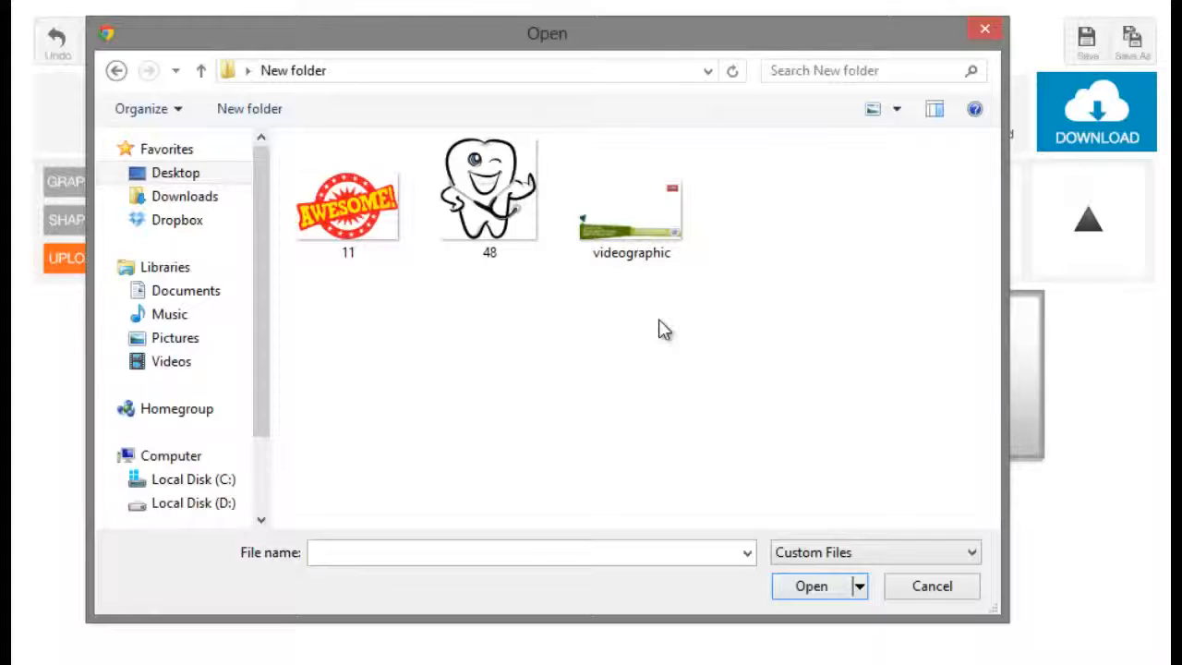
left_click(526, 232)
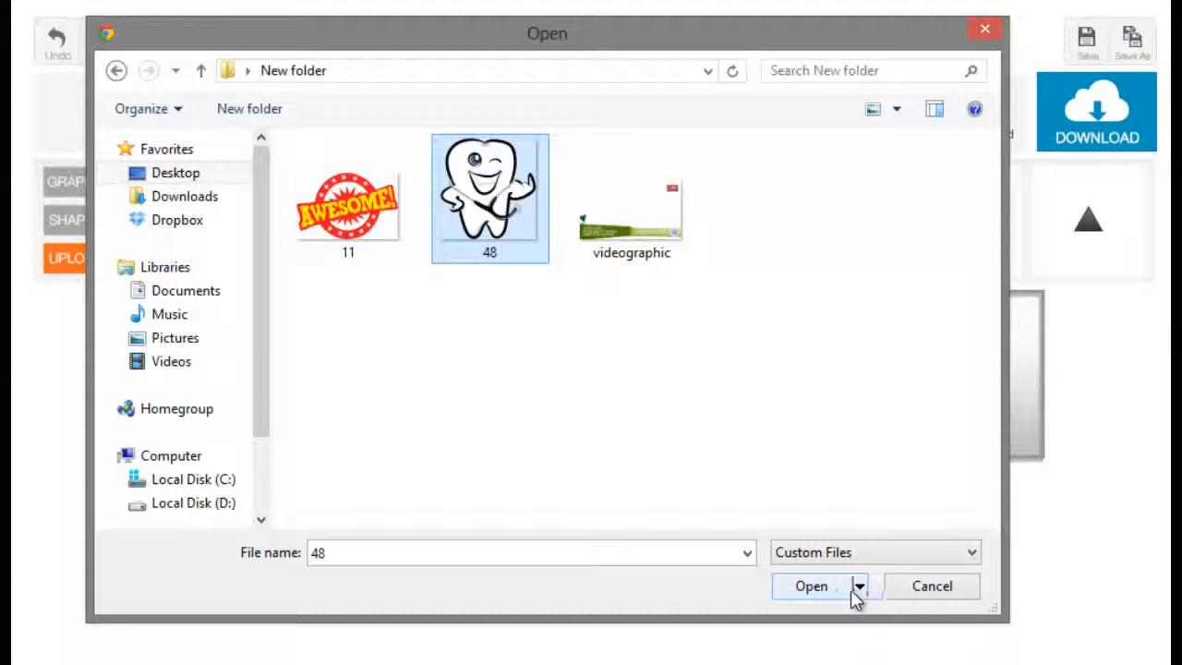
left_click(812, 586)
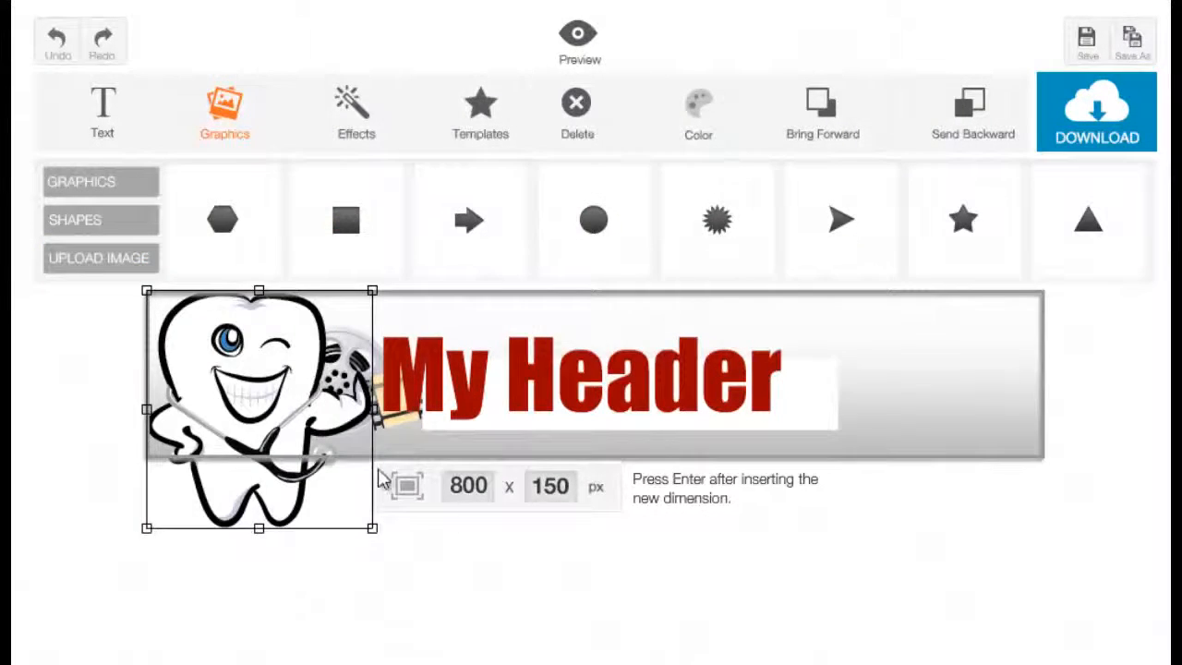
Step: Shrink the tooth mascot, tilt it slightly clockwise, and place it overlapping the end of the title
left_click_drag(281, 420, 891, 421)
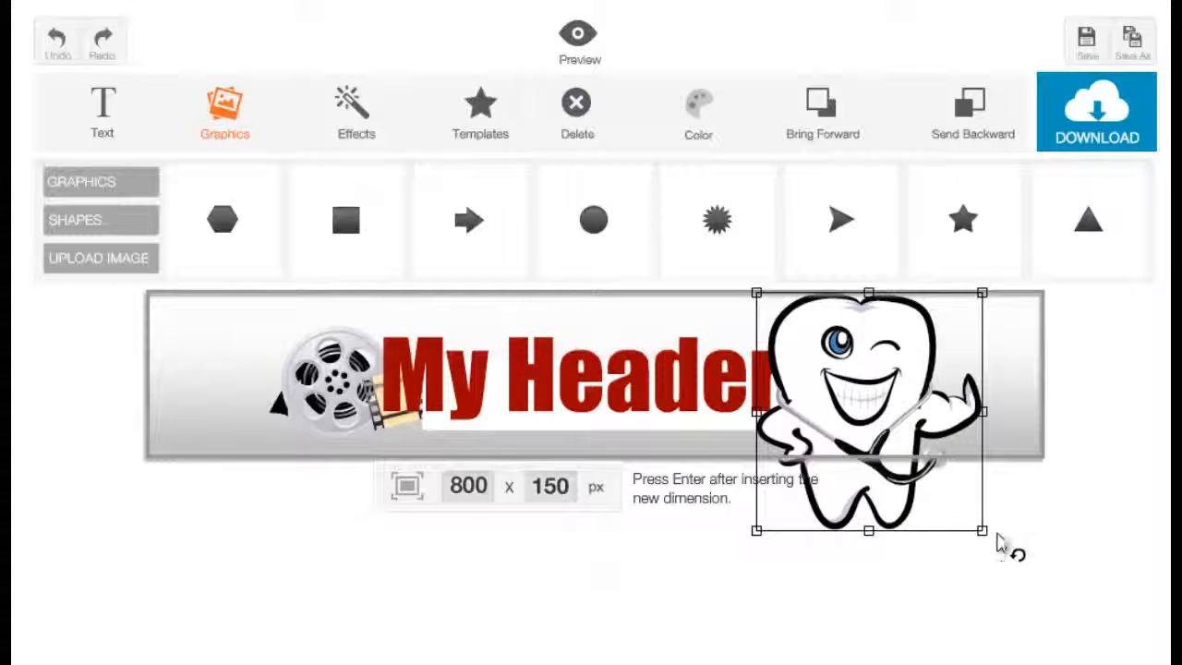
left_click_drag(988, 545, 970, 509)
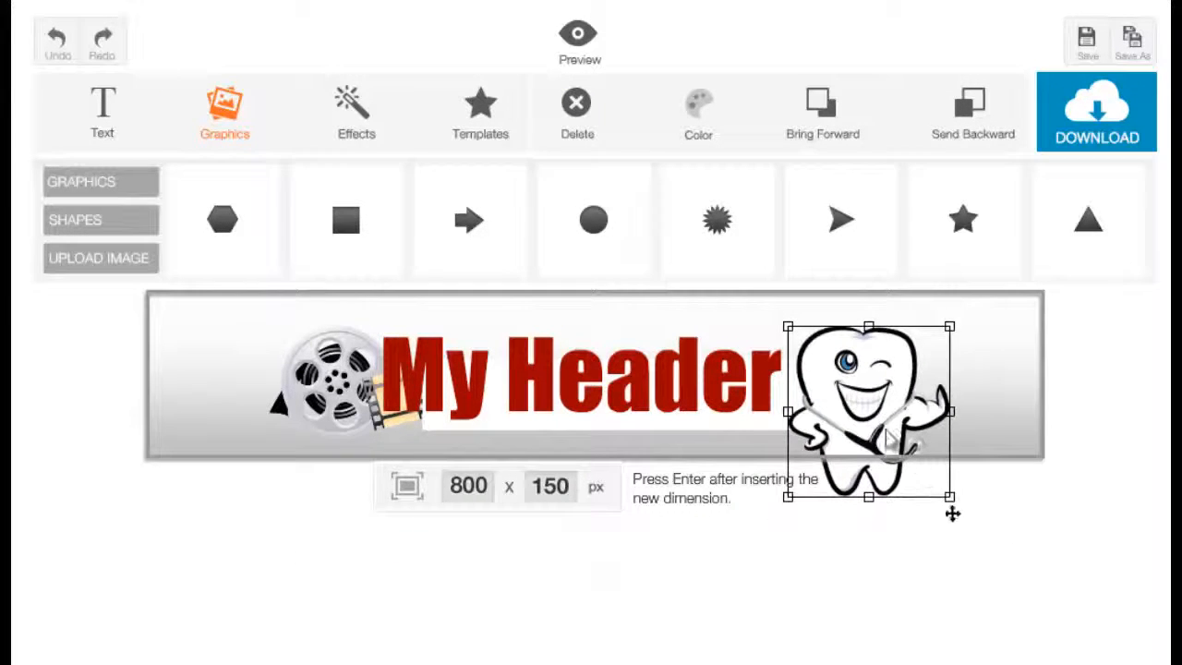
left_click_drag(912, 377, 893, 362)
left_click_drag(950, 317, 905, 325)
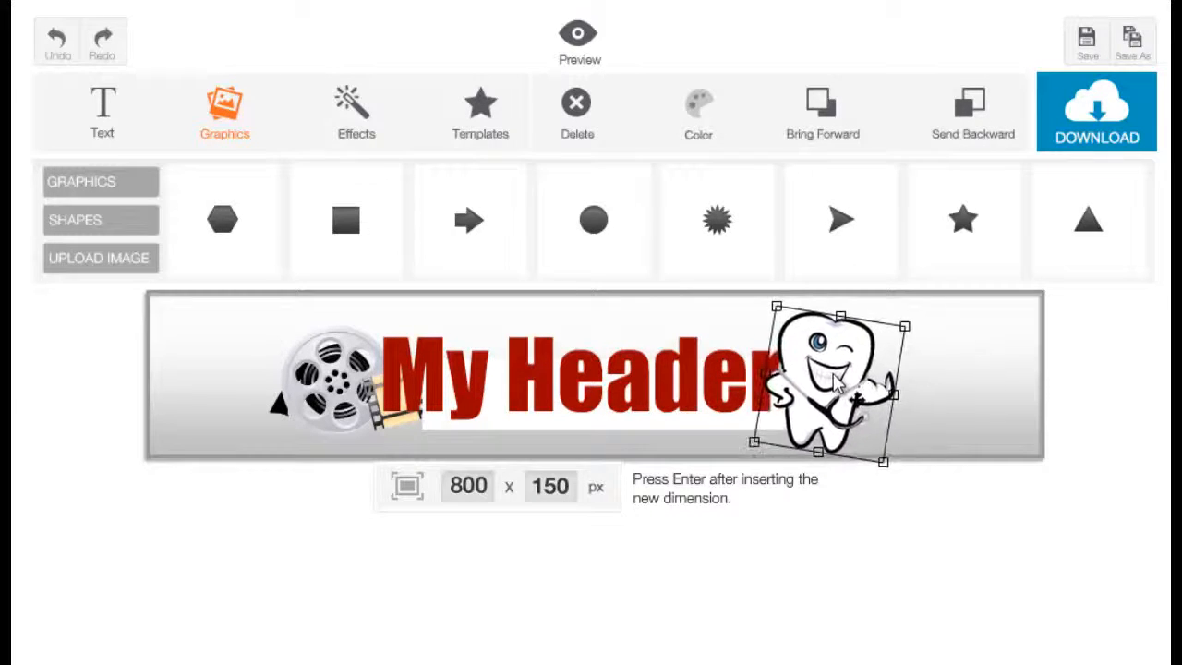
Step: Try the tooth mascot one layer further back, return it to the front, and nudge it slightly towards the film reel
left_click(1000, 139)
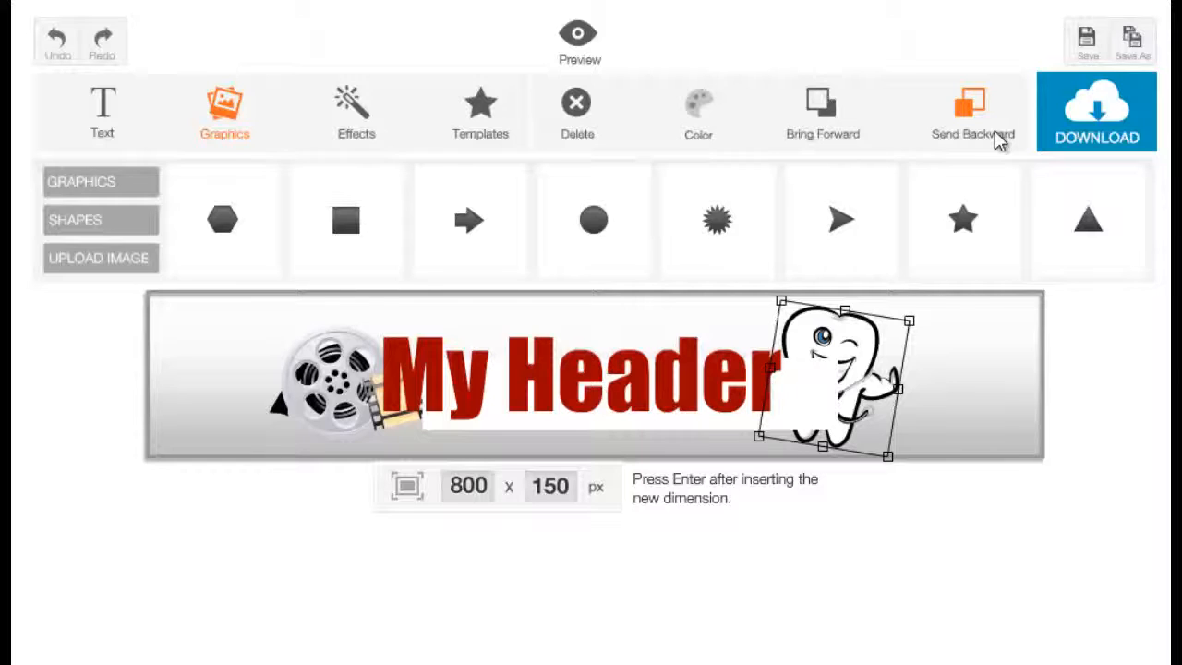
left_click(858, 138)
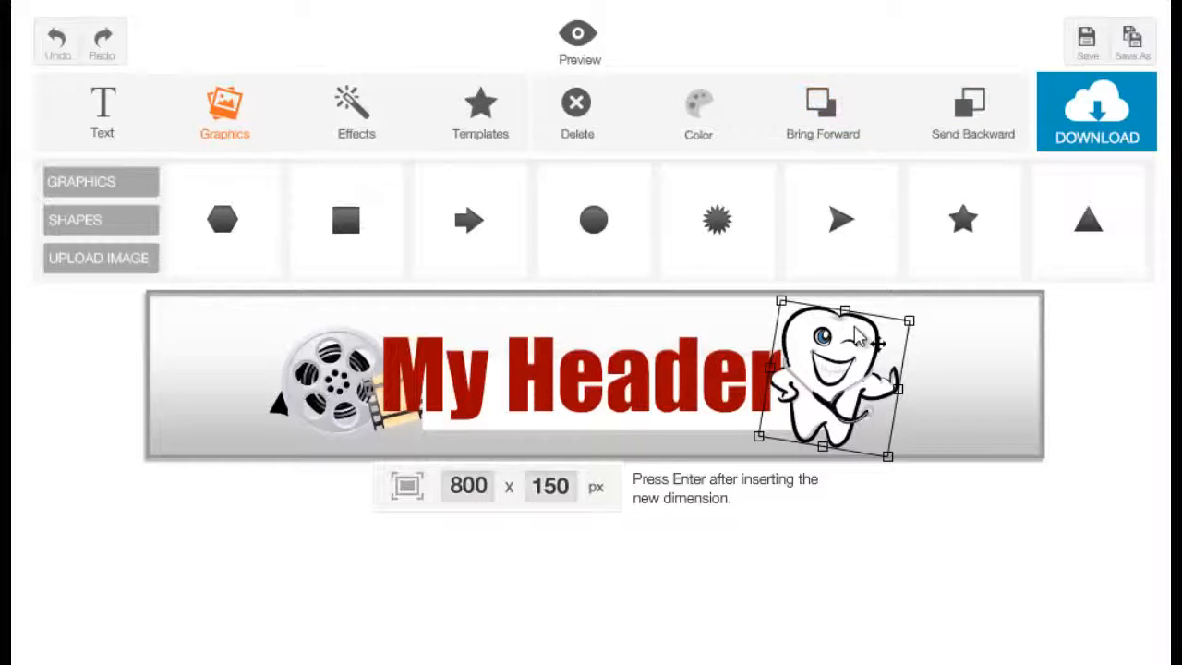
left_click_drag(854, 345, 847, 345)
left_click(875, 357)
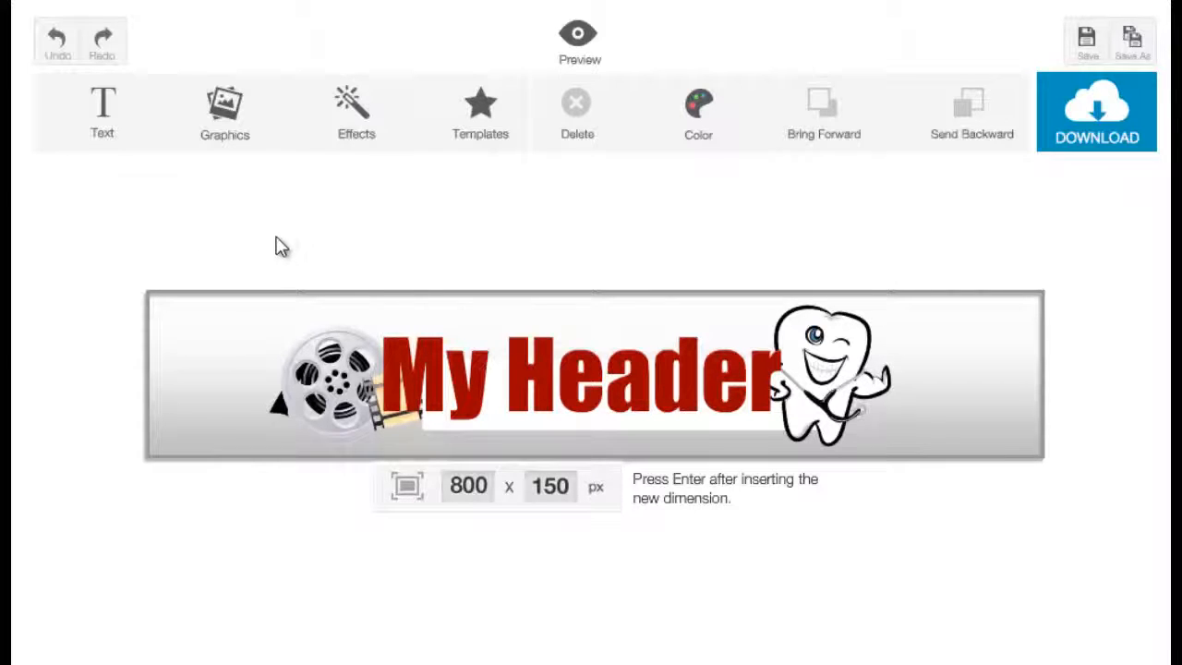
Step: Browse the background patterns and try the purple geometric and vertical stripe patterns on the banner
left_click(355, 129)
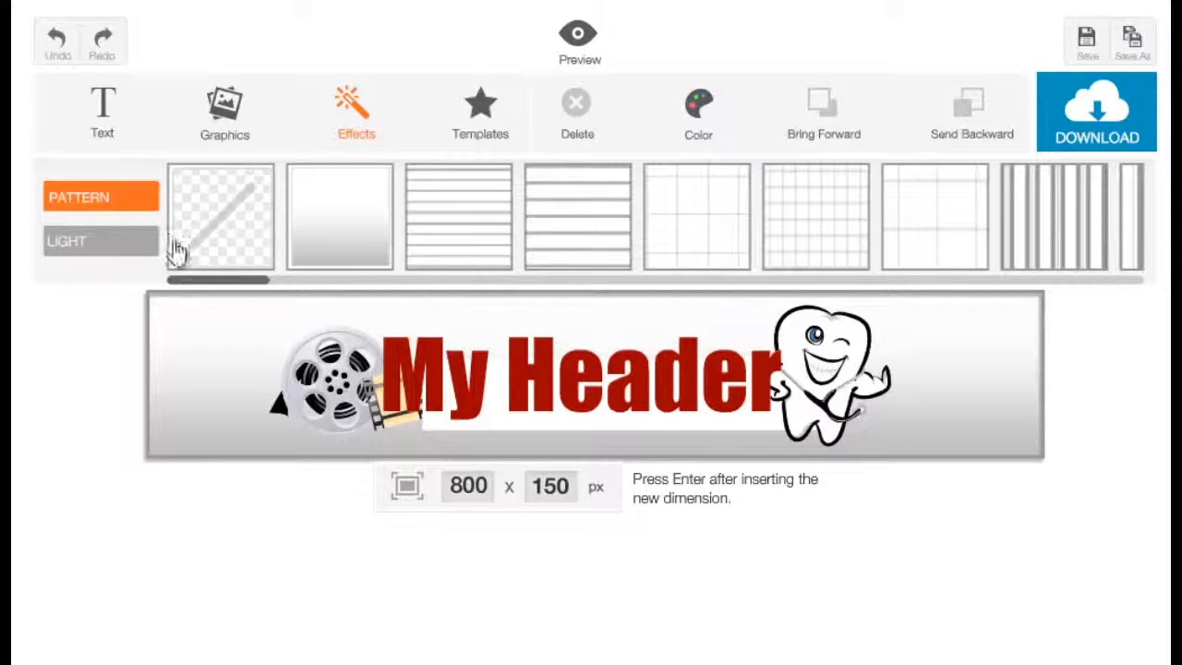
left_click_drag(217, 283, 657, 260)
left_click(552, 230)
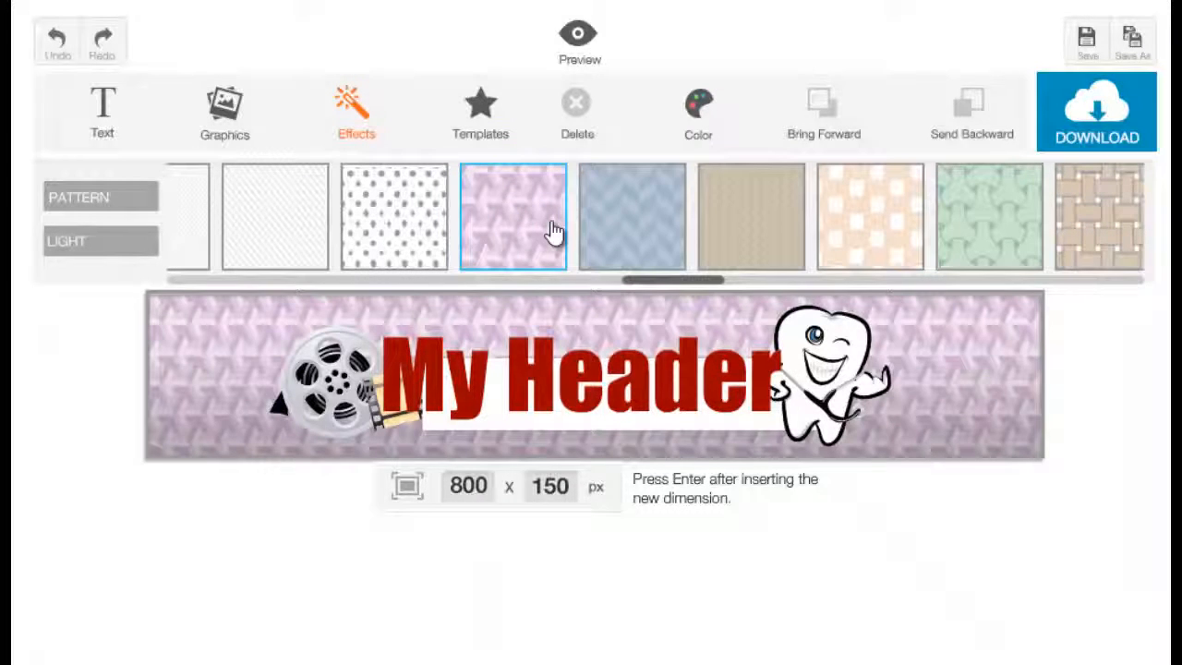
left_click_drag(698, 280, 216, 284)
left_click(493, 233)
left_click(432, 227)
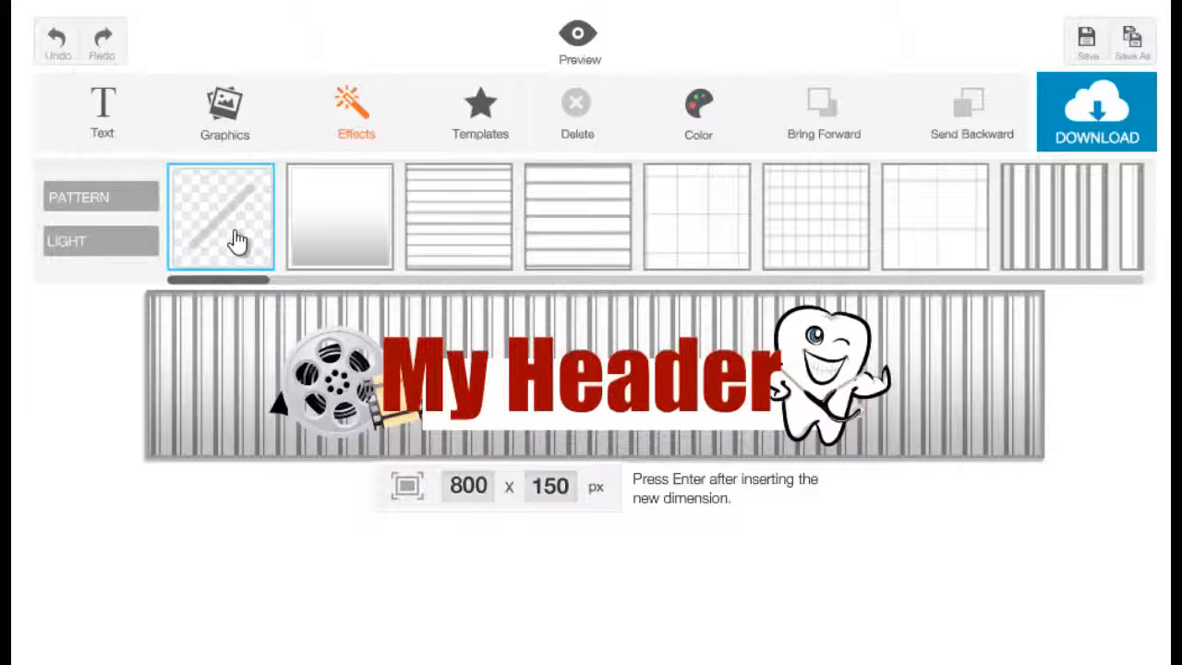
Step: Remove the striped background pattern, try the narrow horizontal lines, and settle on the plain gradient pattern
left_click(237, 240)
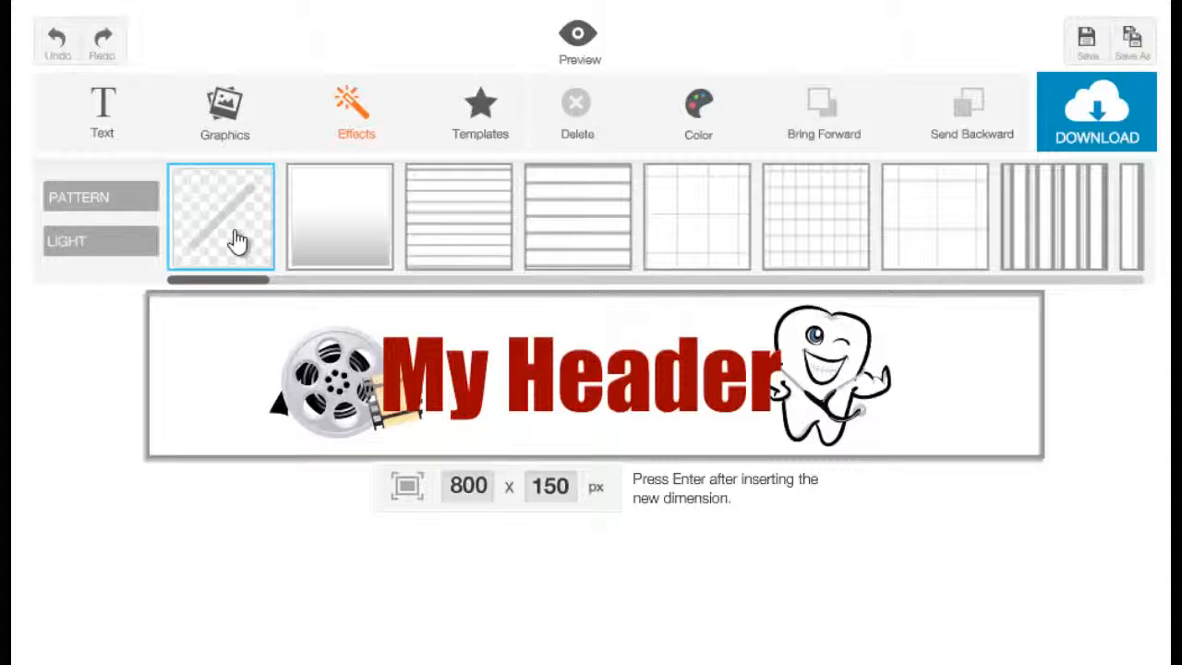
left_click(323, 249)
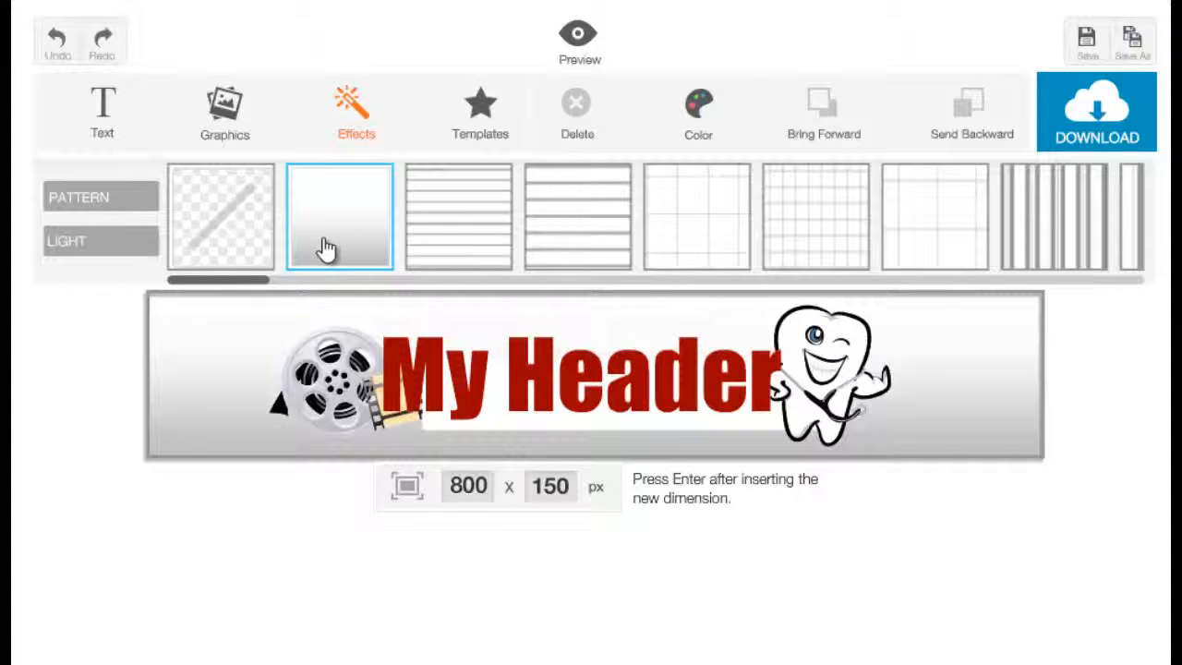
left_click(506, 219)
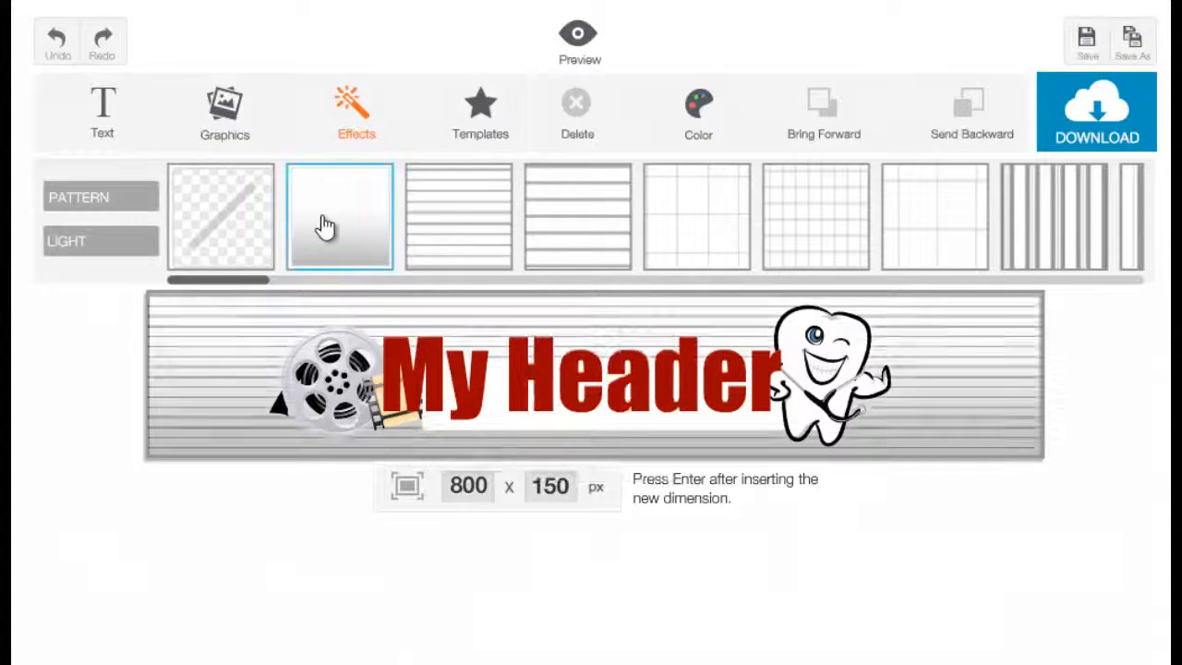
left_click(325, 229)
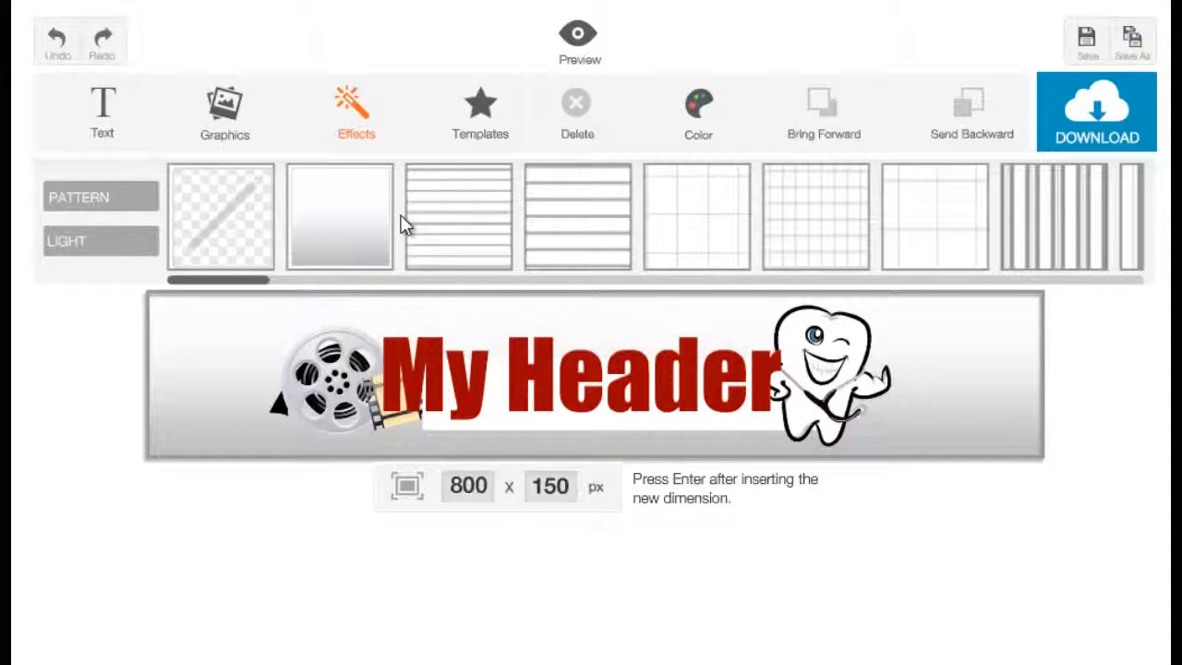
Step: Recolour the banner background, trying green before settling on light yellow (#ffdf81)
left_click(160, 431)
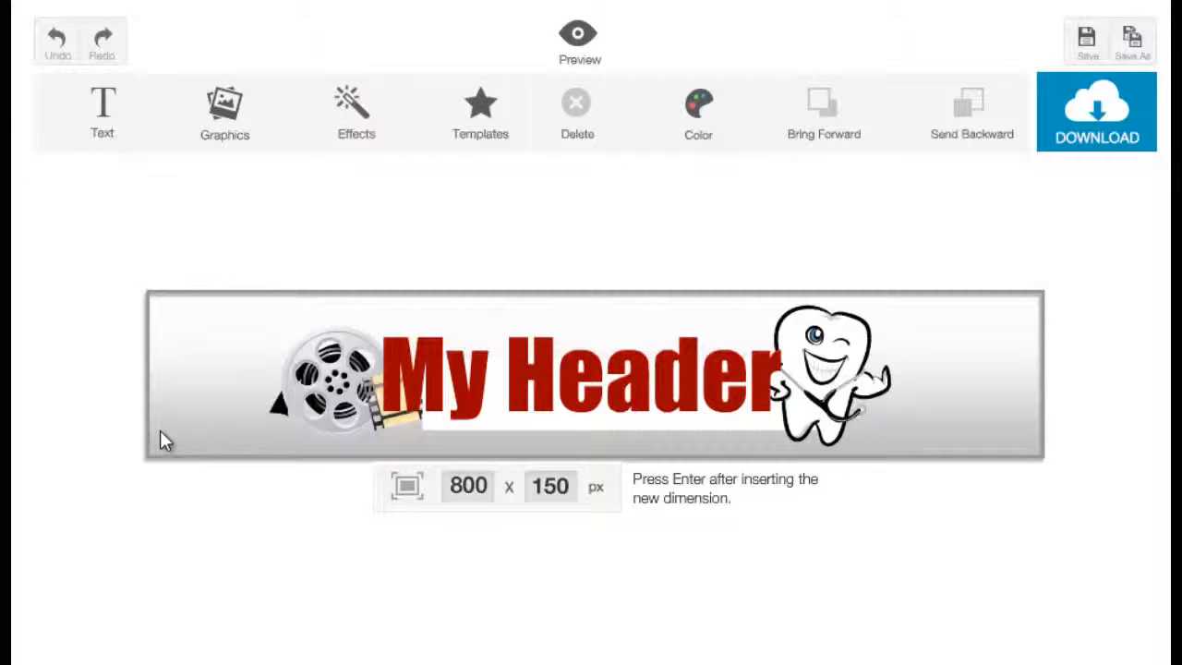
left_click(698, 111)
left_click_drag(770, 211, 814, 237)
left_click(814, 235)
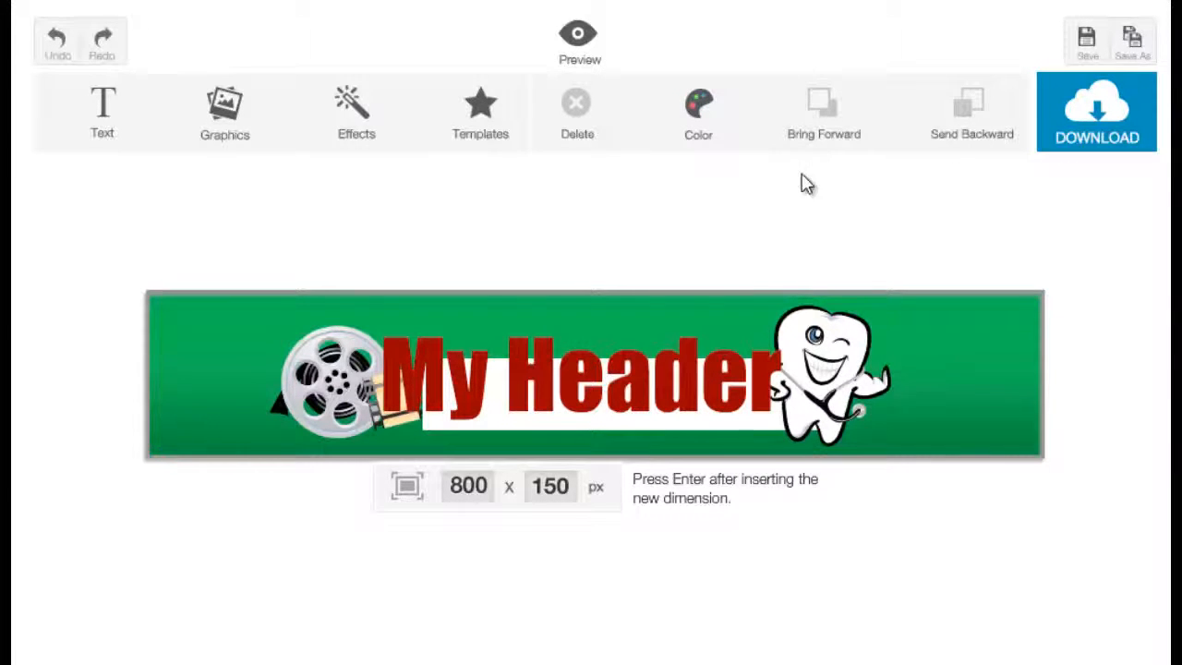
left_click(703, 113)
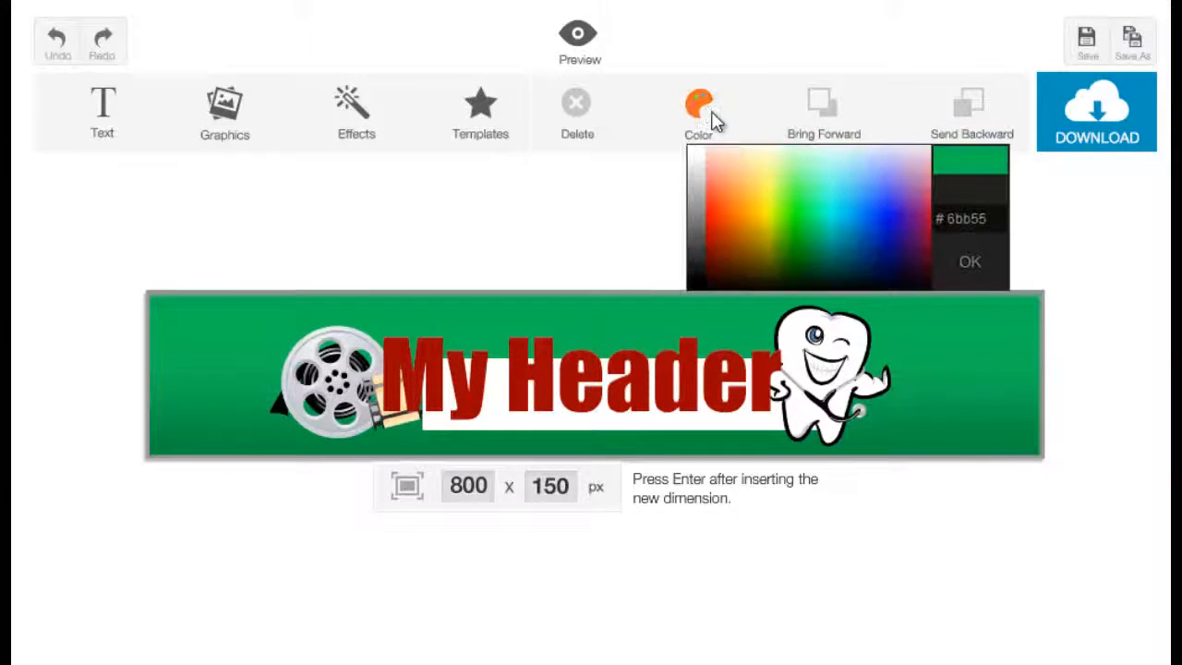
left_click(755, 180)
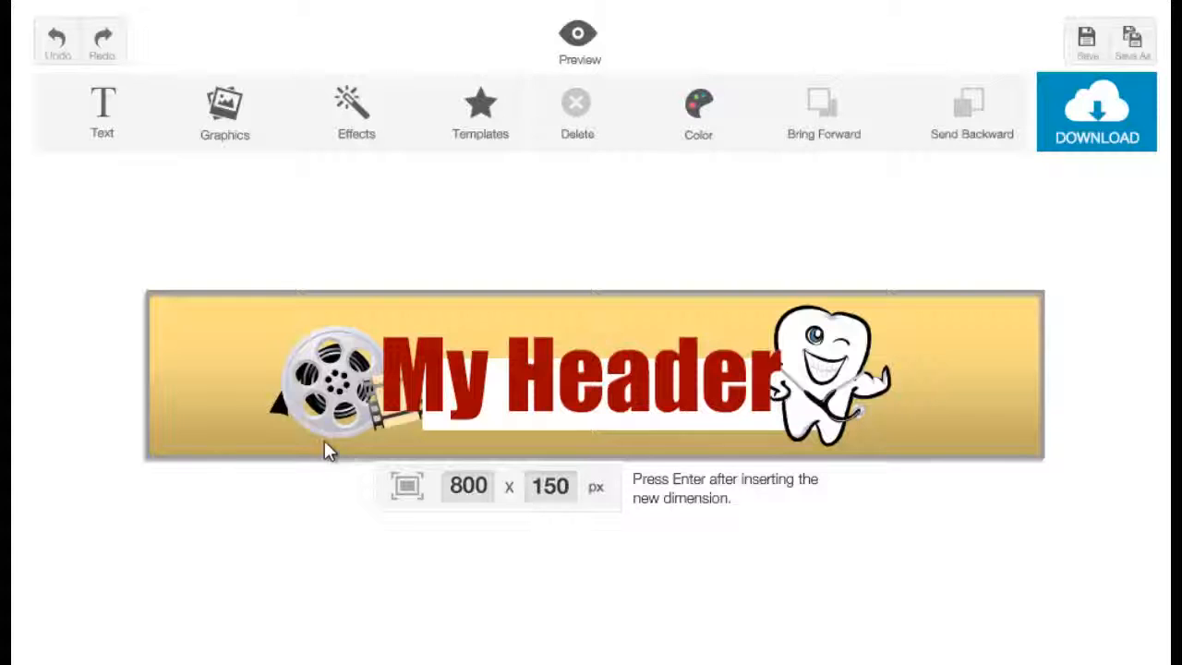
Step: Add a Smooth light effect to the banner and centre it over the title
left_click(356, 129)
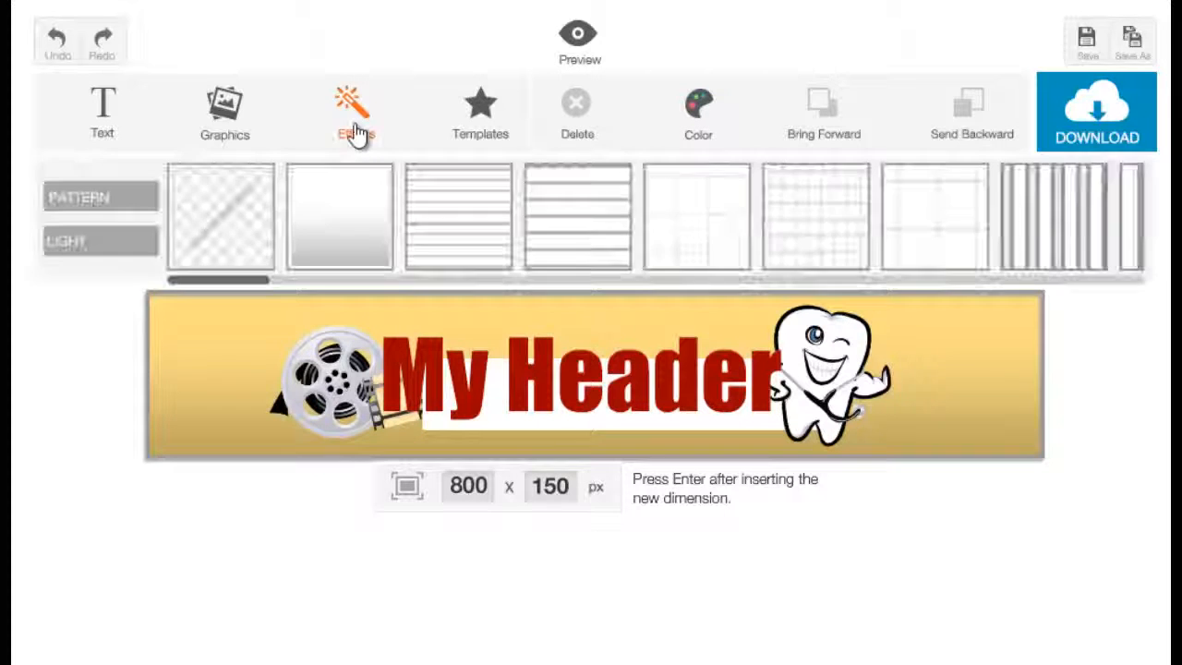
left_click_drag(229, 281, 222, 340)
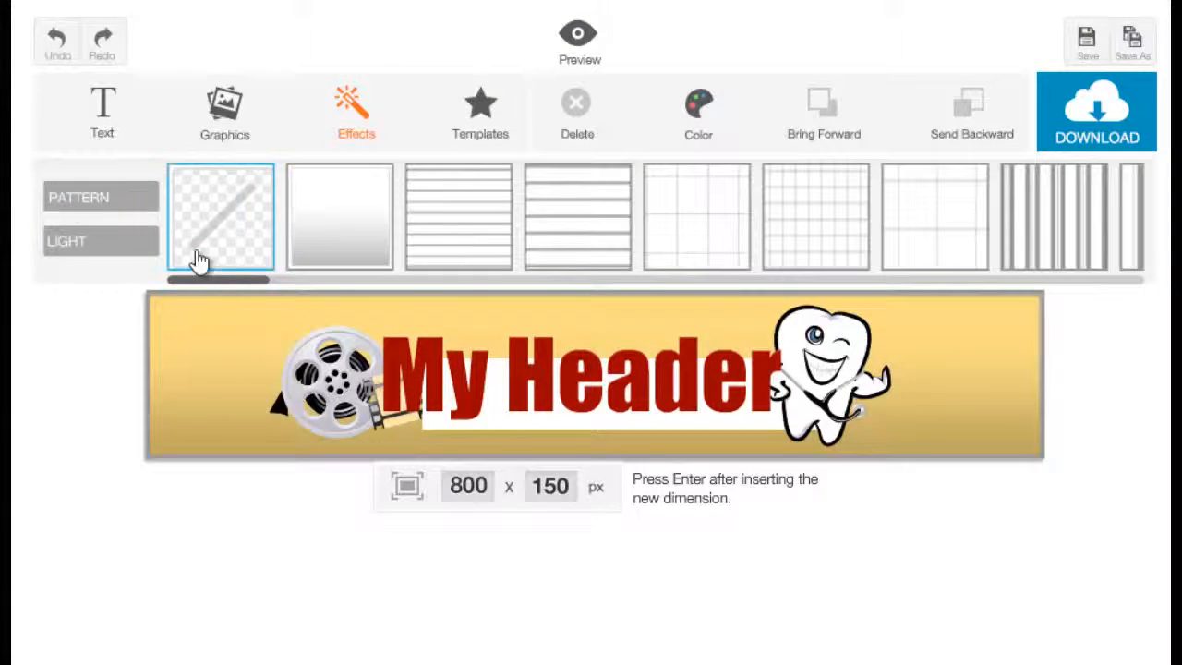
left_click(92, 254)
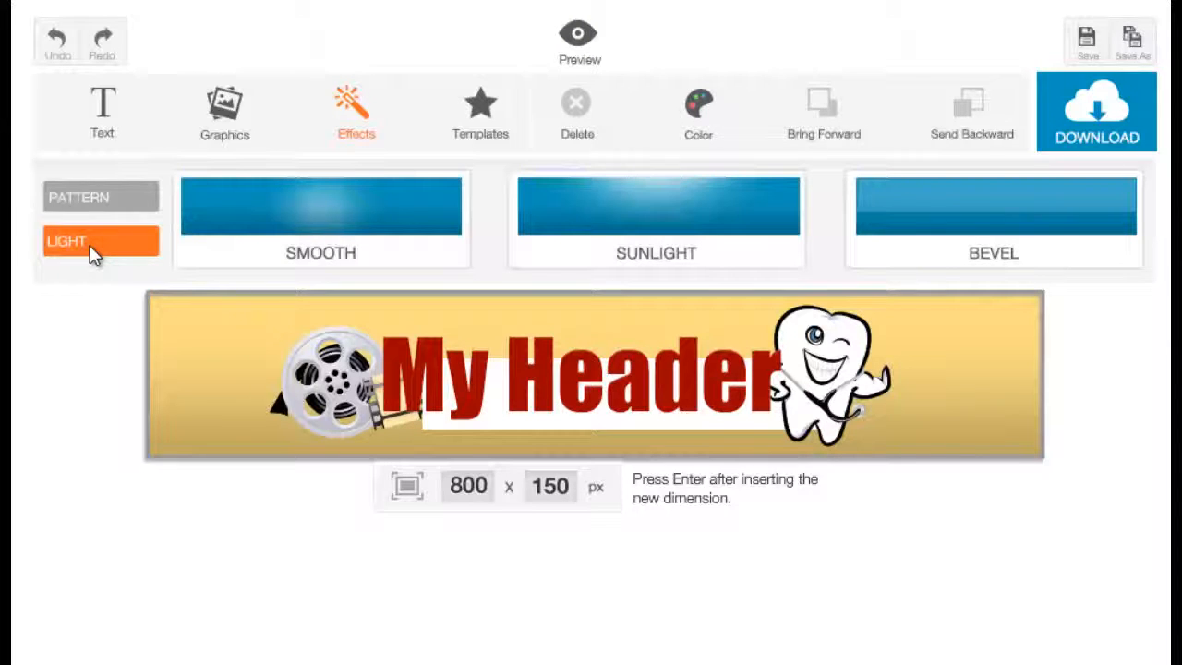
left_click(277, 242)
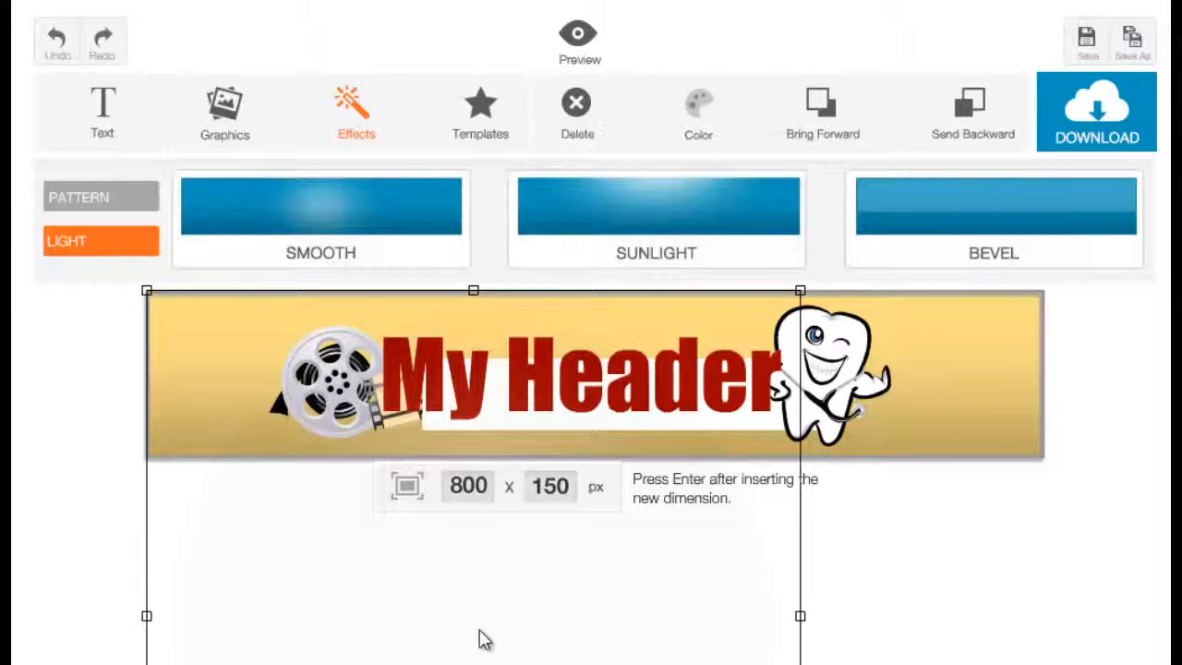
left_click_drag(460, 635, 600, 380)
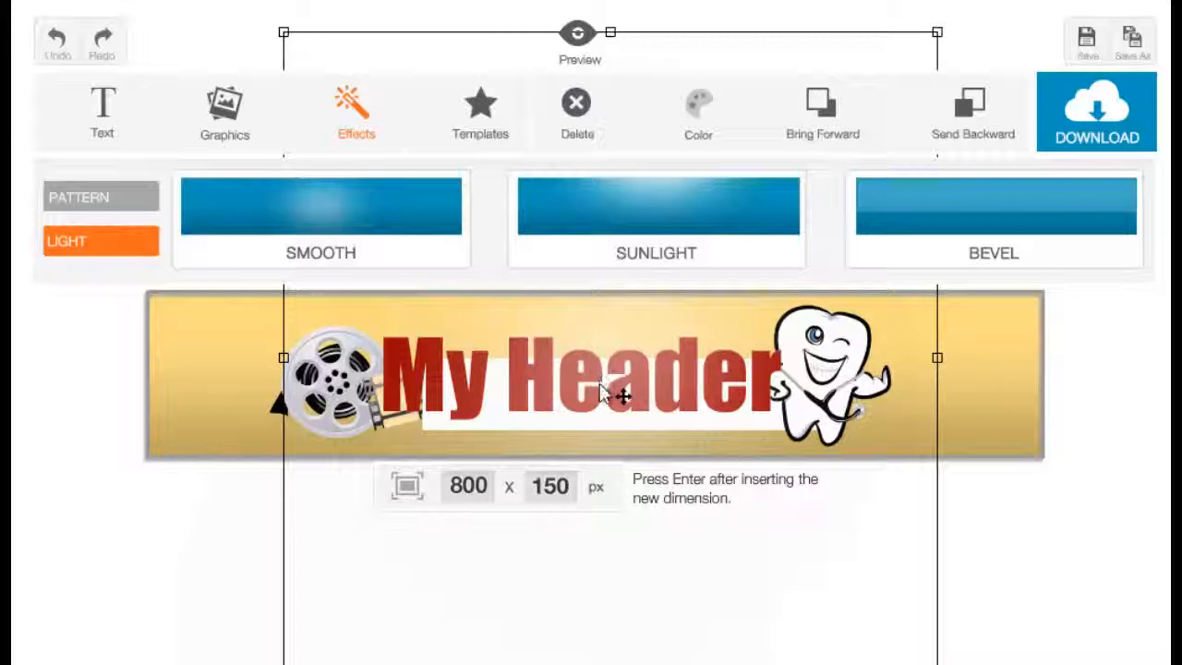
left_click_drag(616, 404, 620, 400)
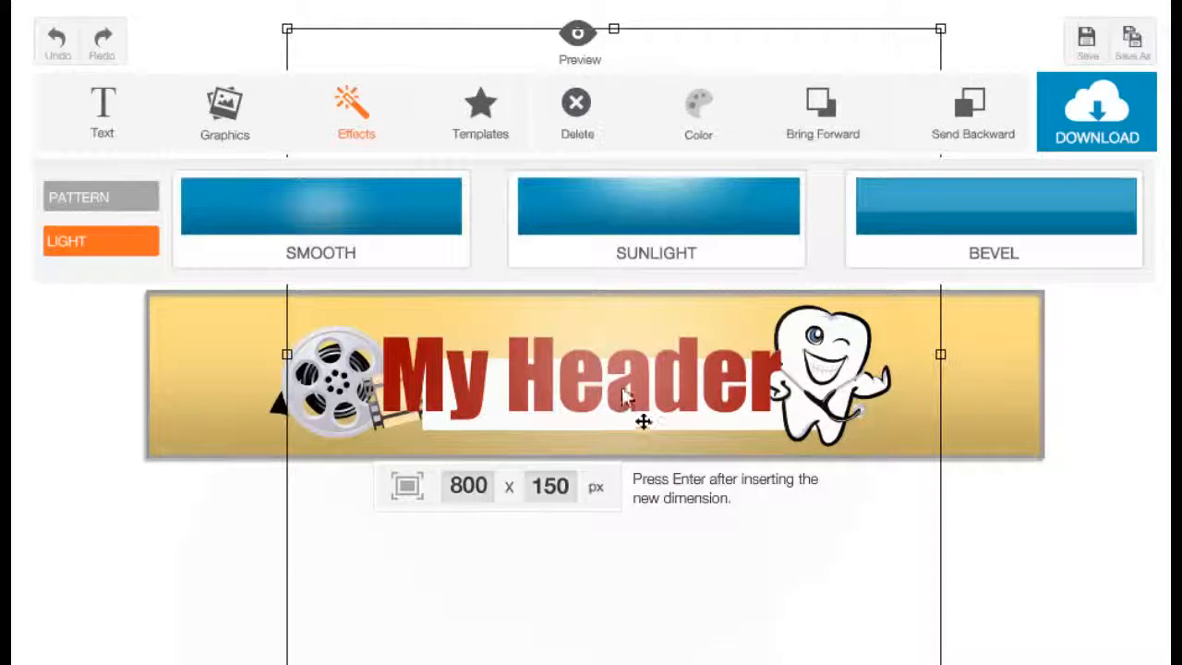
Step: Send the light effect backward behind the title, the bar and both graphics
left_click(966, 141)
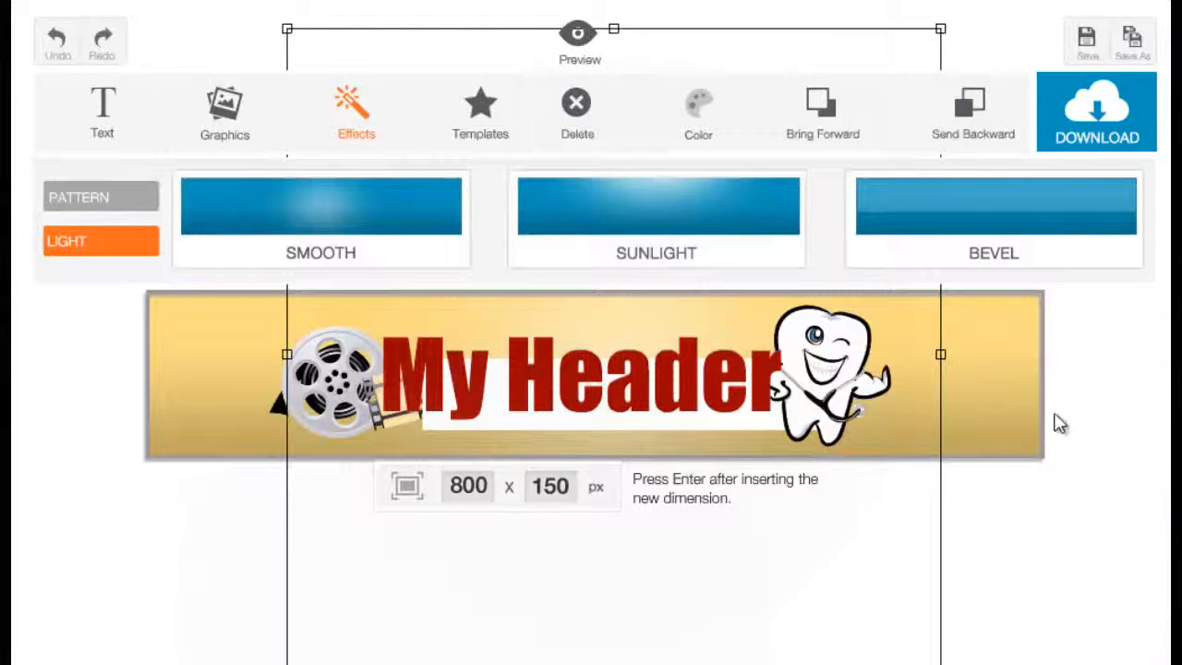
left_click(996, 405)
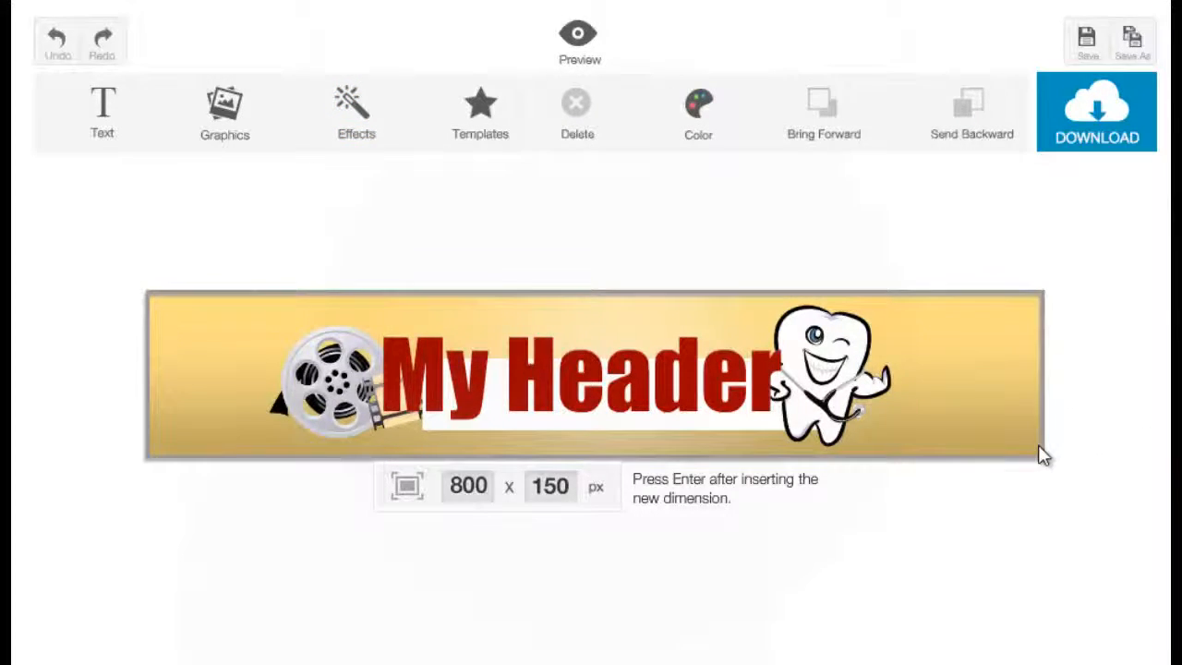
Step: Delete the Smooth light effect from the banner
left_click(632, 598)
left_click(544, 634)
left_click(634, 314)
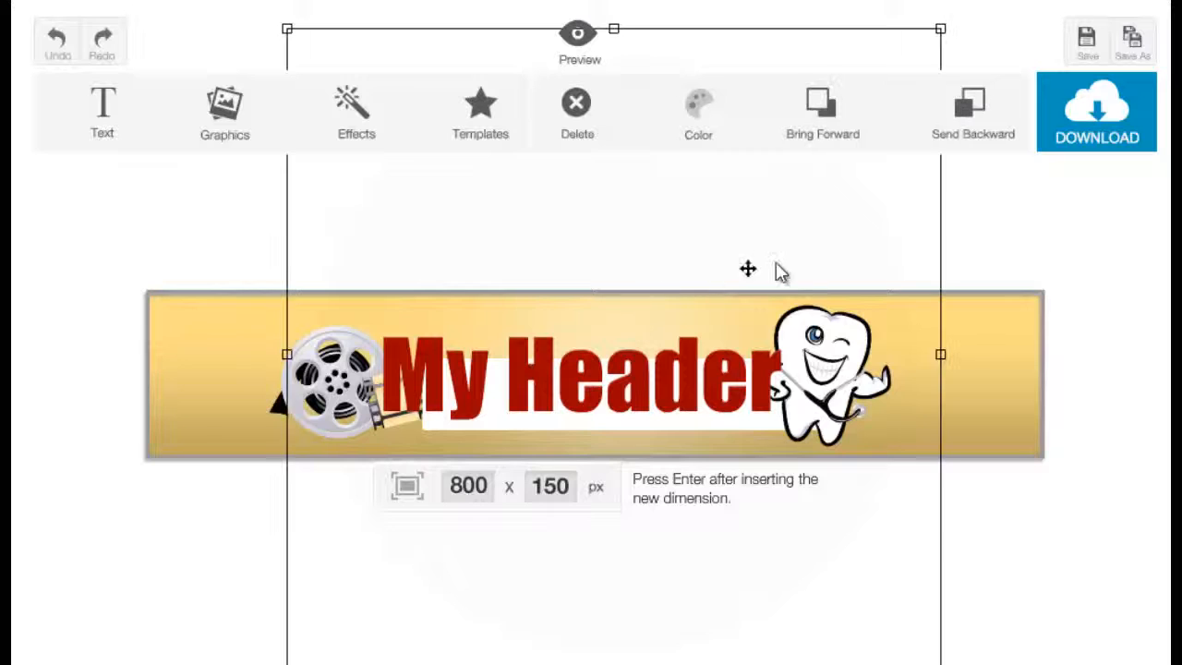
key("Delete")
Step: Add a Sunlight effect, centre it along the banner's upper edge over the title, and send it backward behind the title
left_click(383, 132)
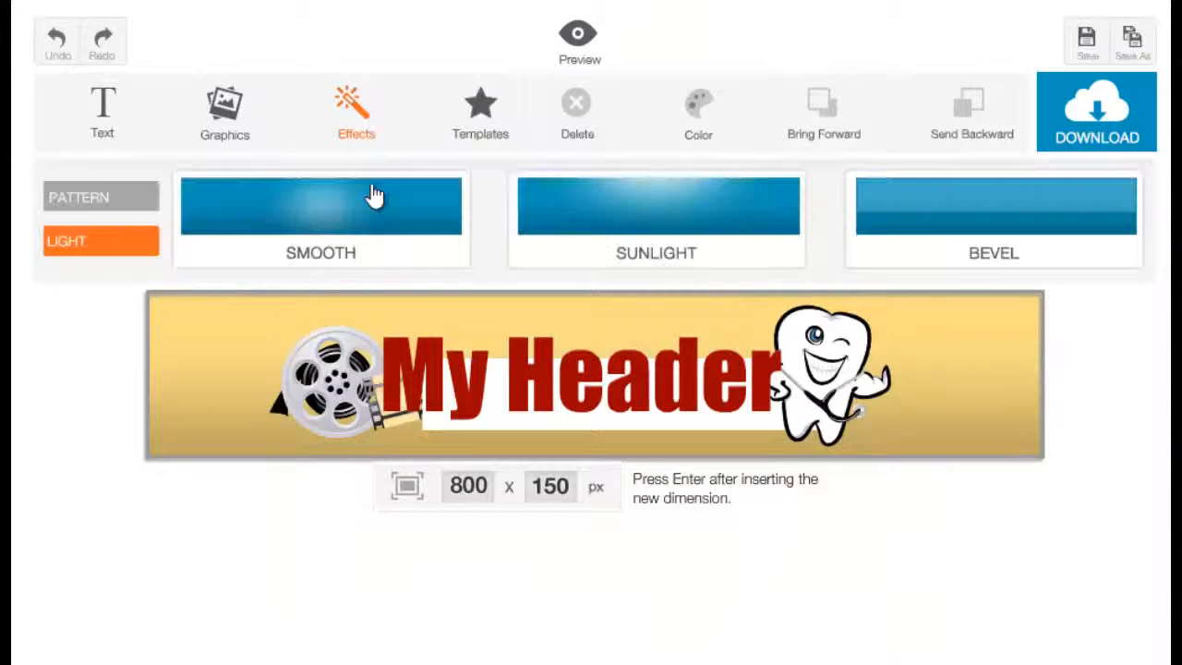
left_click(608, 261)
left_click(558, 323)
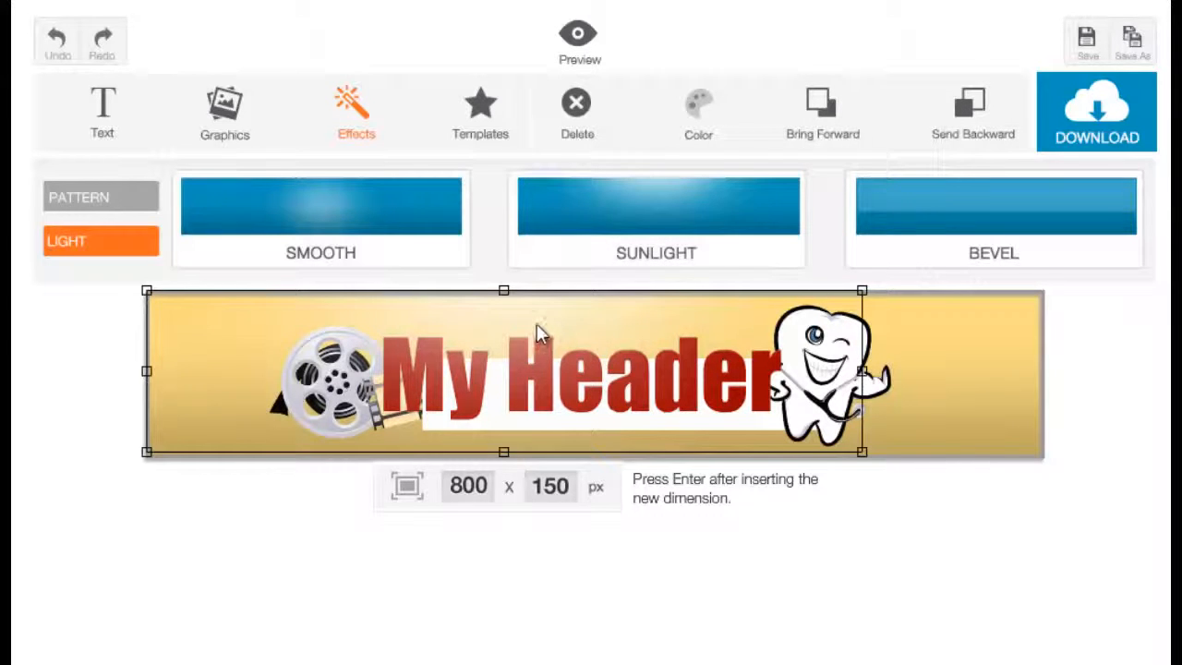
left_click_drag(537, 324, 660, 315)
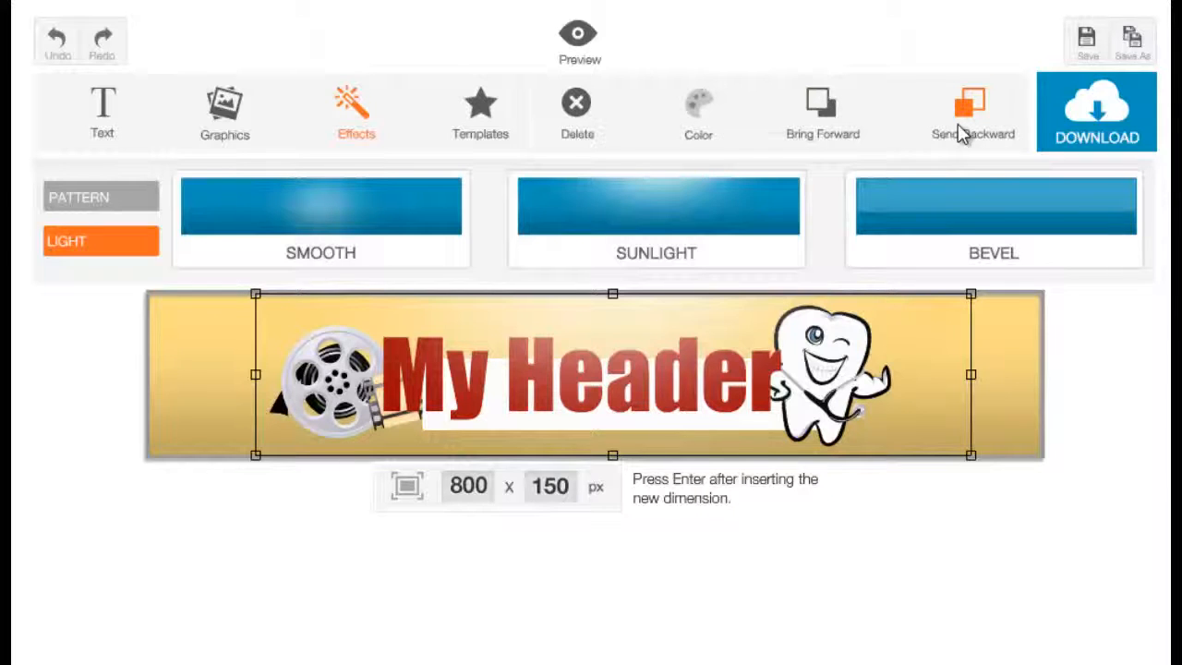
left_click_drag(971, 462, 1006, 459)
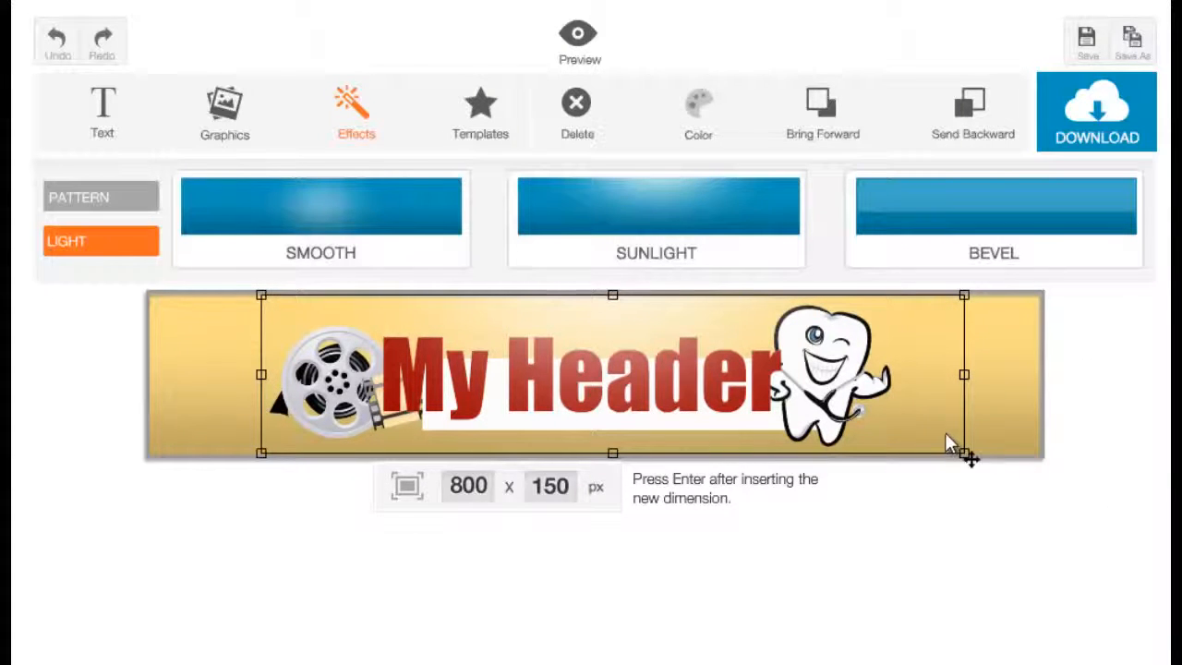
left_click(985, 116)
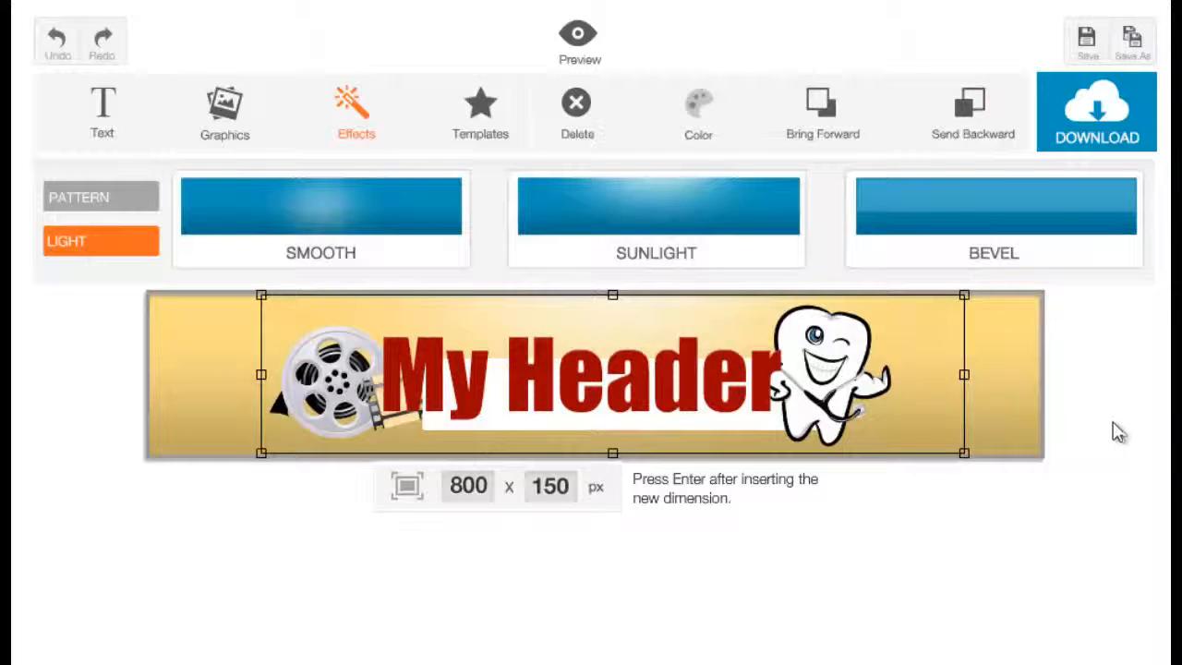
left_click(997, 429)
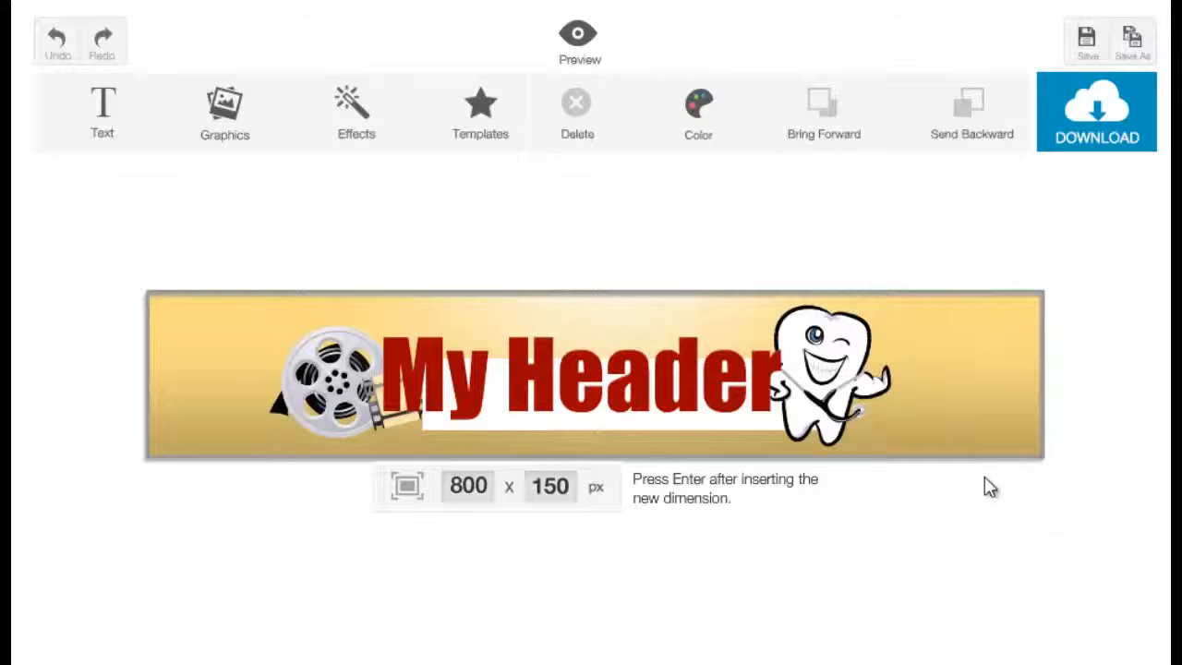
Step: Delete the Sunlight effect from the banner
left_click(704, 331)
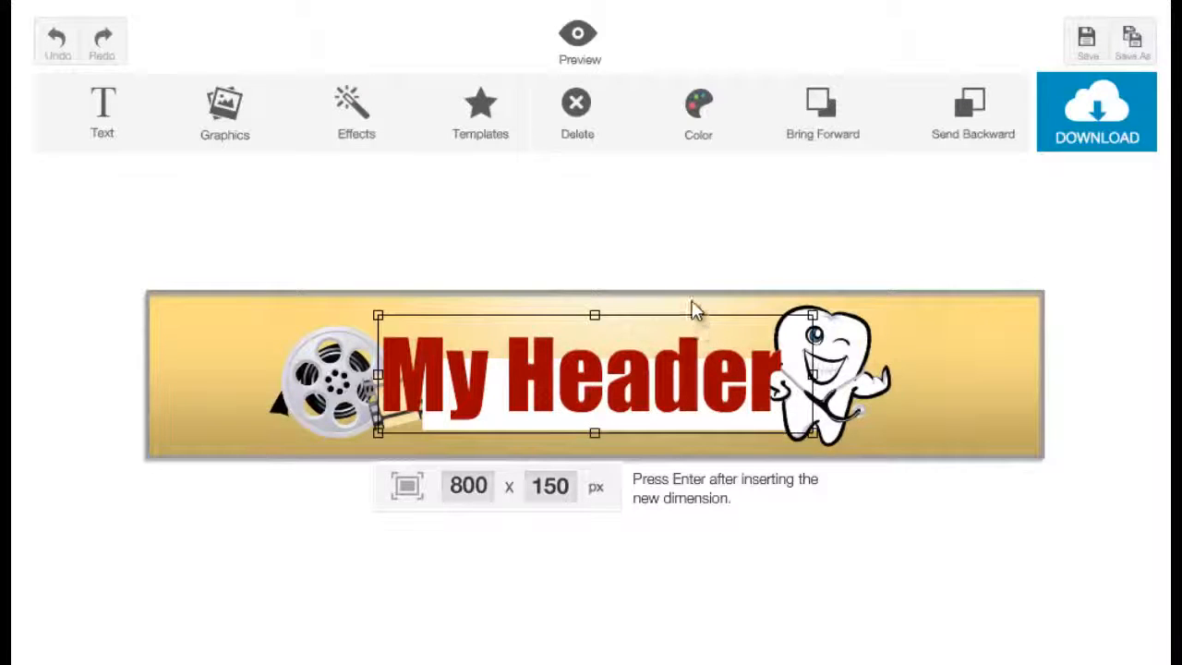
left_click(694, 308)
key("Delete")
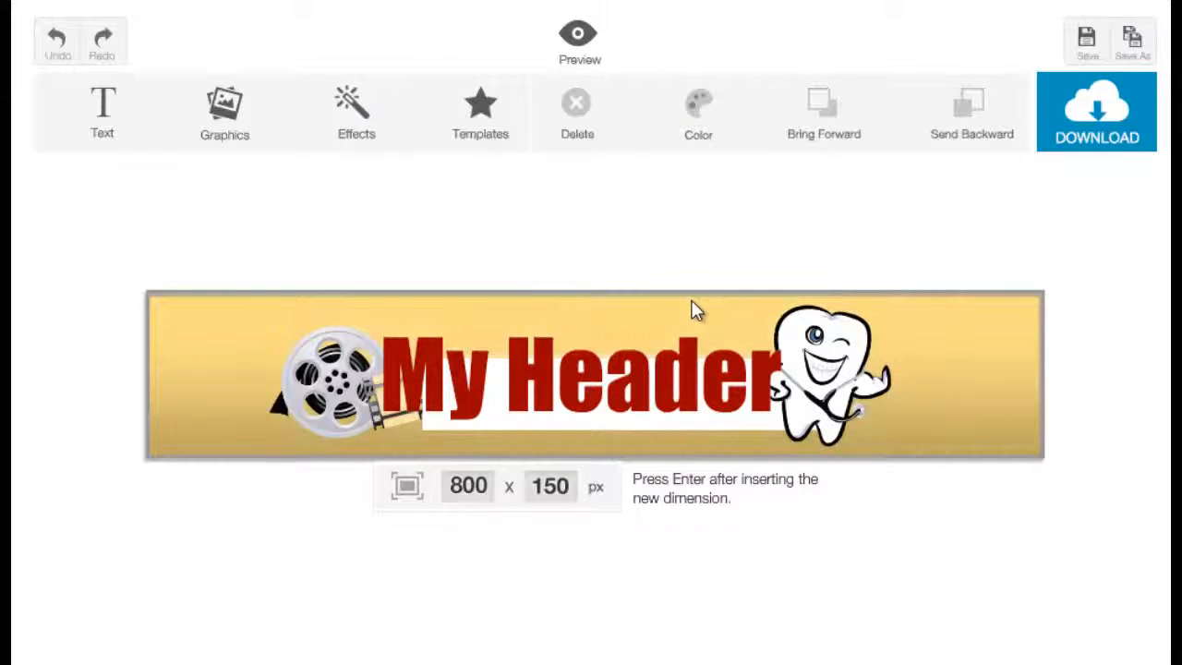
Step: Add a Bevel light effect to the banner
left_click(368, 101)
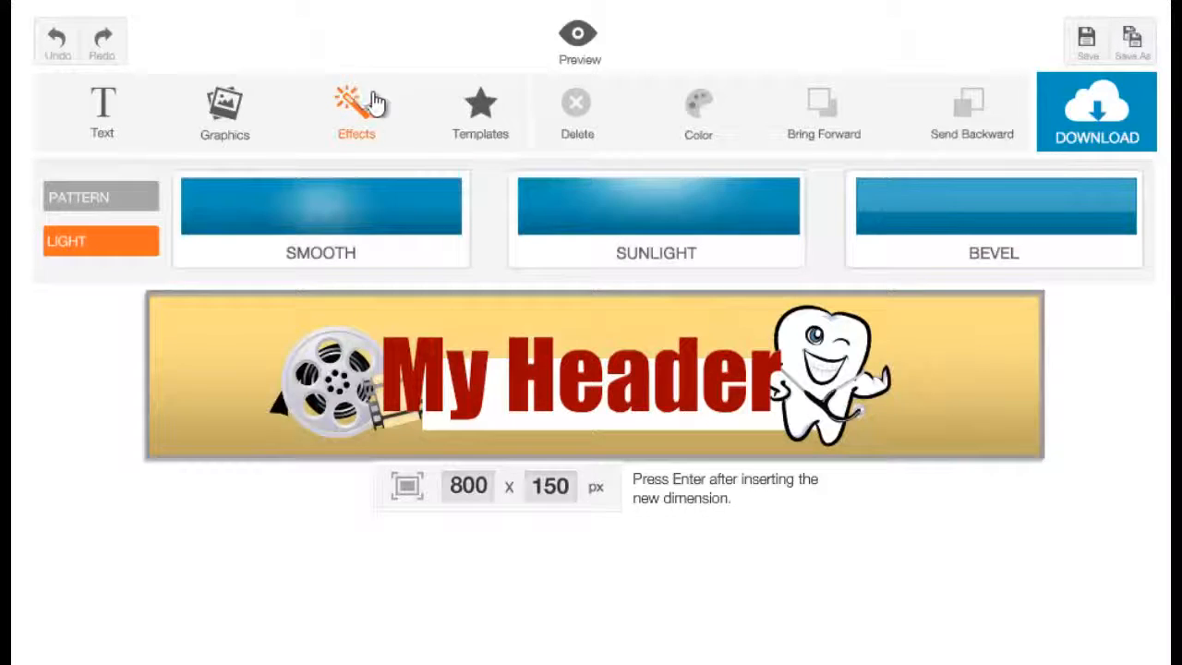
left_click(1018, 242)
left_click(960, 383)
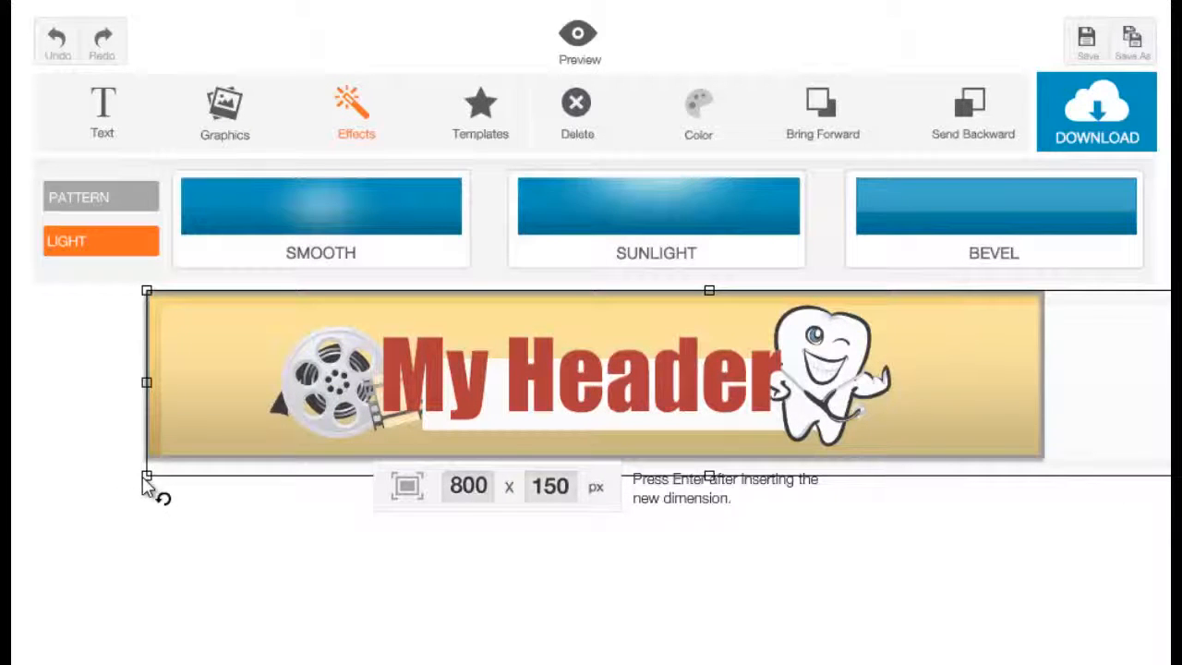
left_click_drag(143, 478, 288, 435)
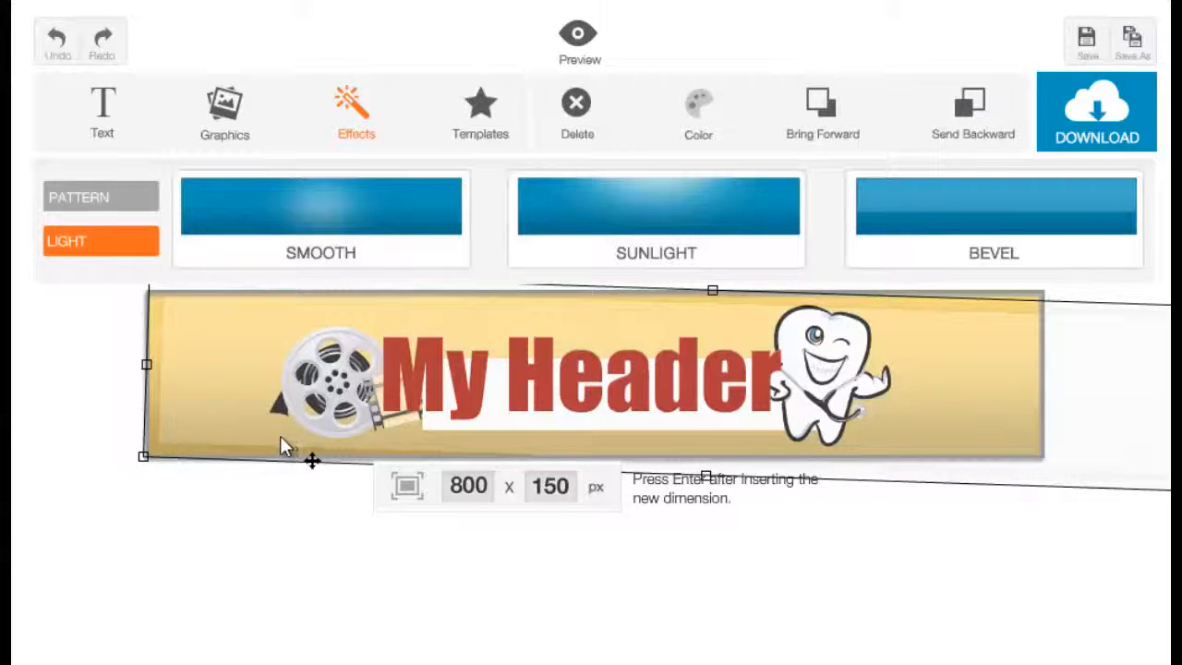
key("ctrl+z")
left_click(165, 449)
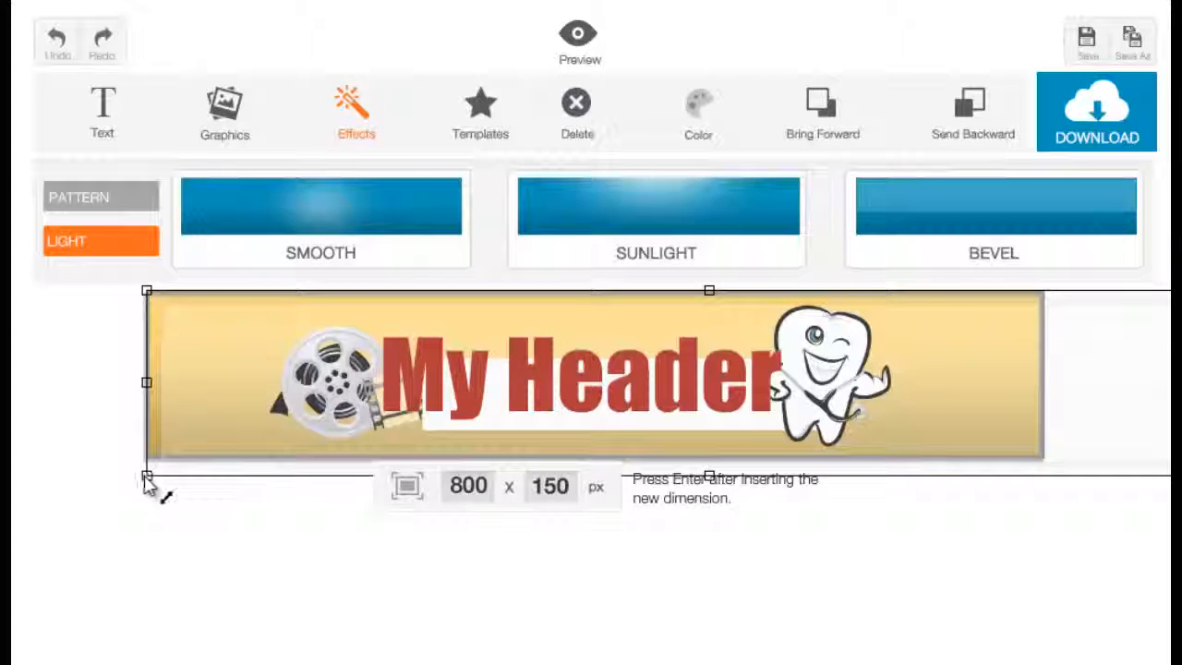
Step: Resize the Bevel effect to extend past both ends of the banner and position it over the banner's upper half
left_click_drag(146, 478, 311, 475)
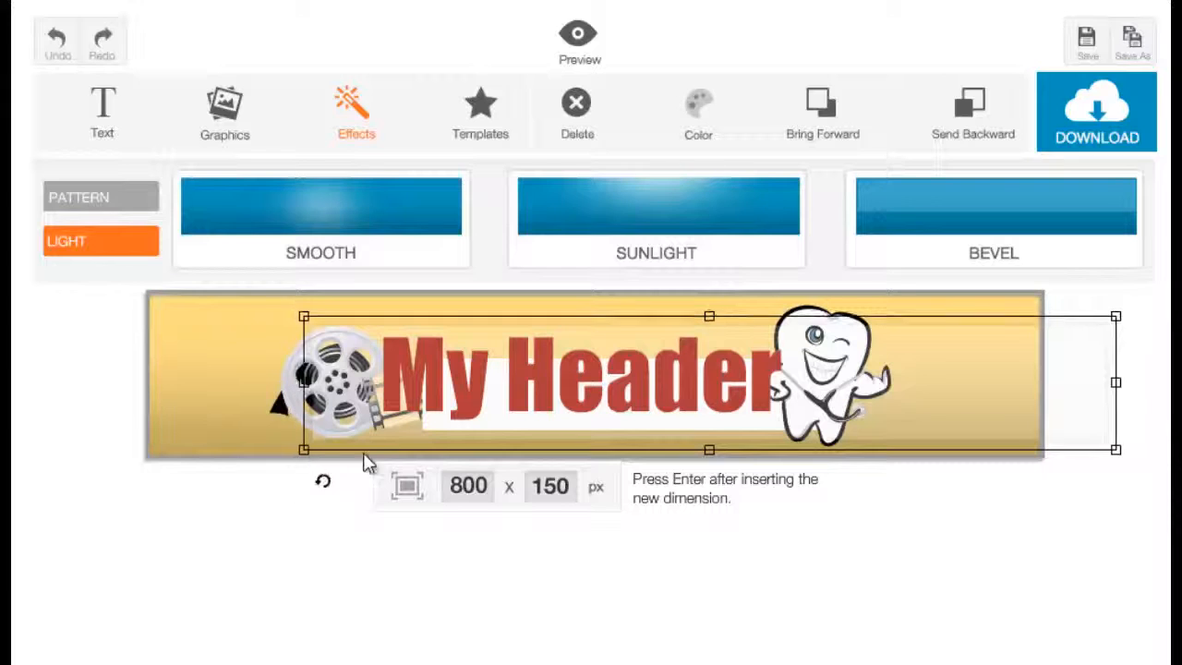
left_click_drag(1009, 416, 836, 343)
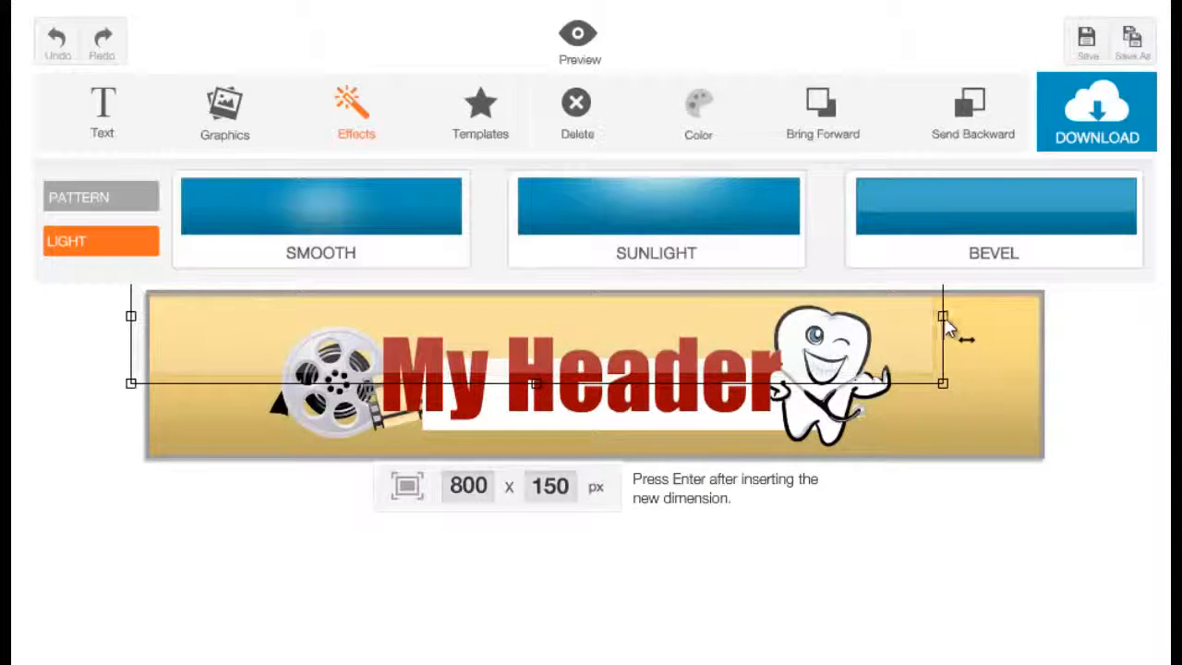
left_click_drag(942, 316, 1038, 317)
left_click_drag(878, 318, 944, 321)
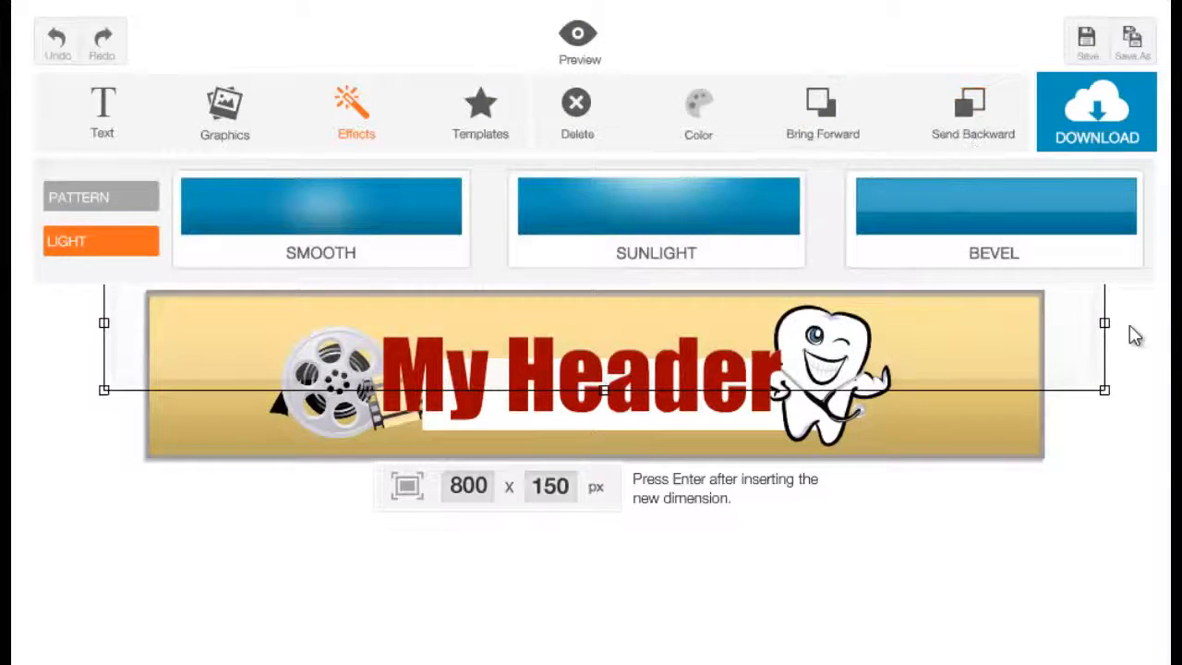
Step: Send the Bevel effect backward behind the title, the white bar and both graphics
left_click(1025, 414)
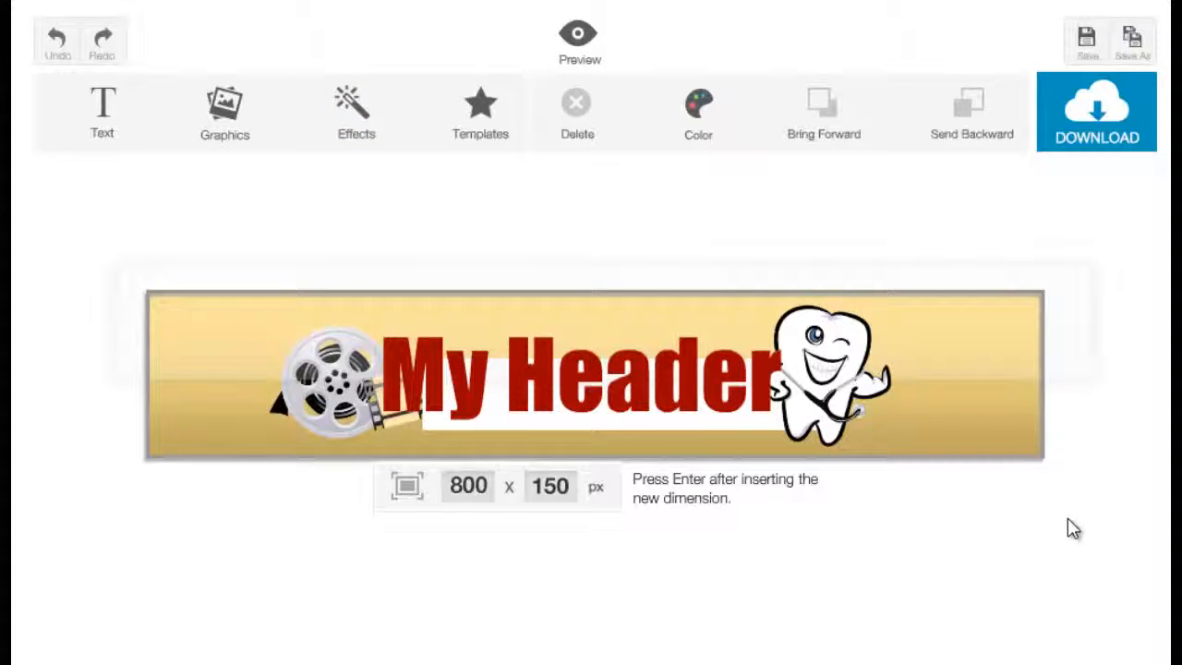
left_click(1011, 350)
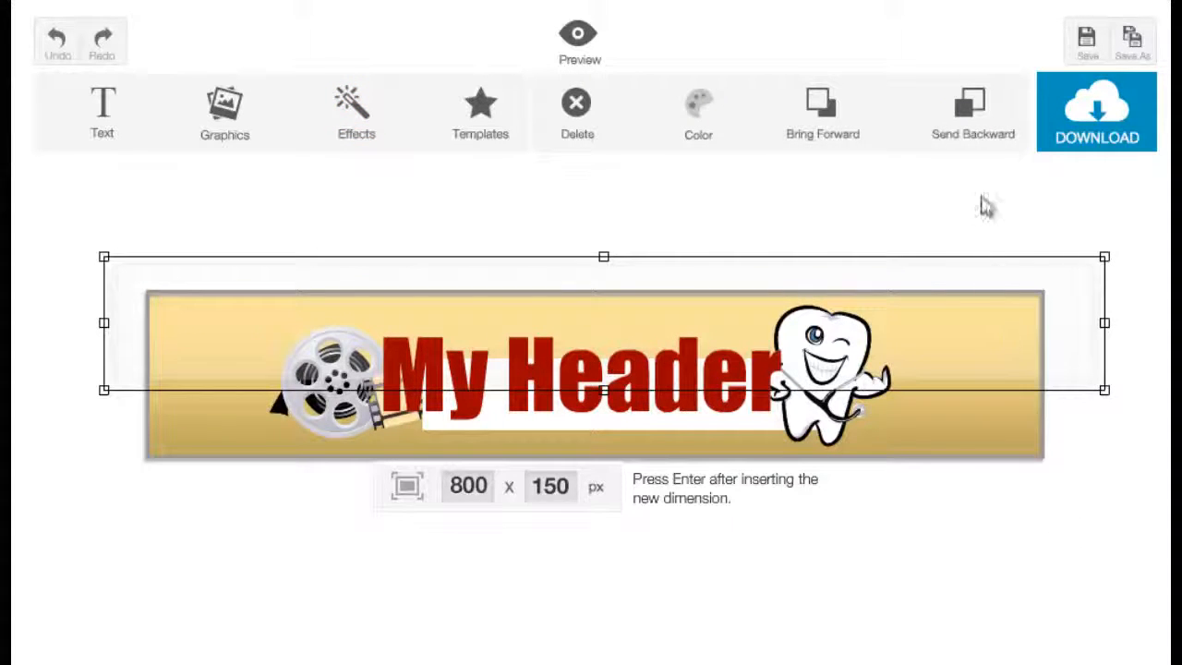
left_click(967, 148)
left_click(942, 413)
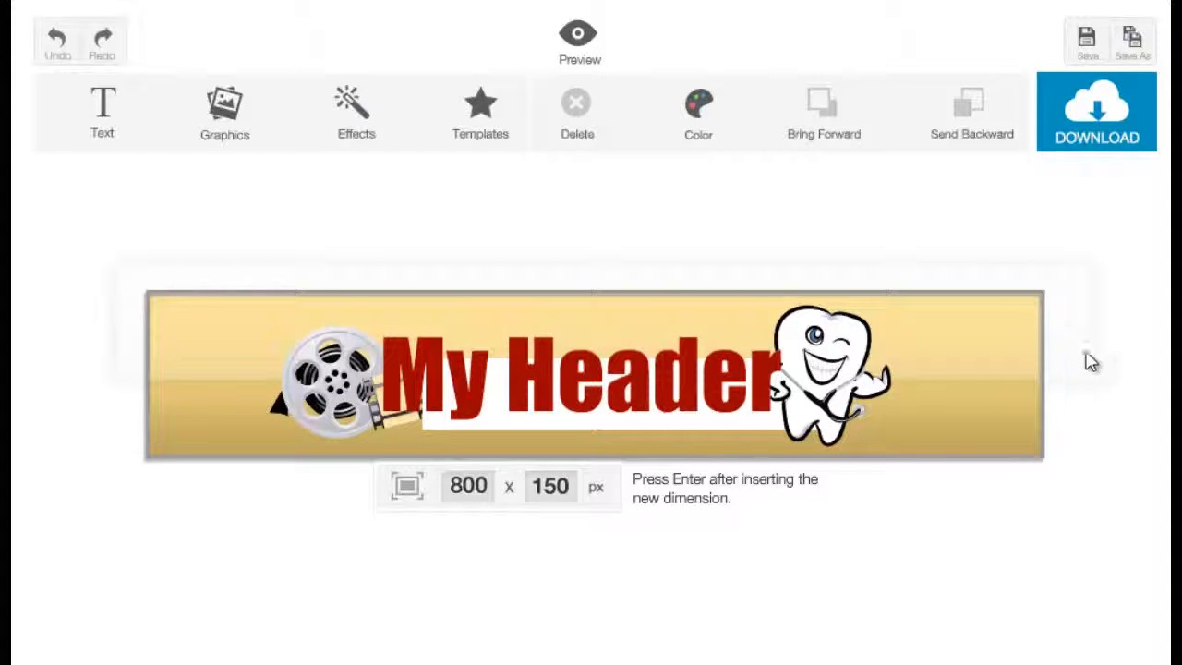
left_click(365, 108)
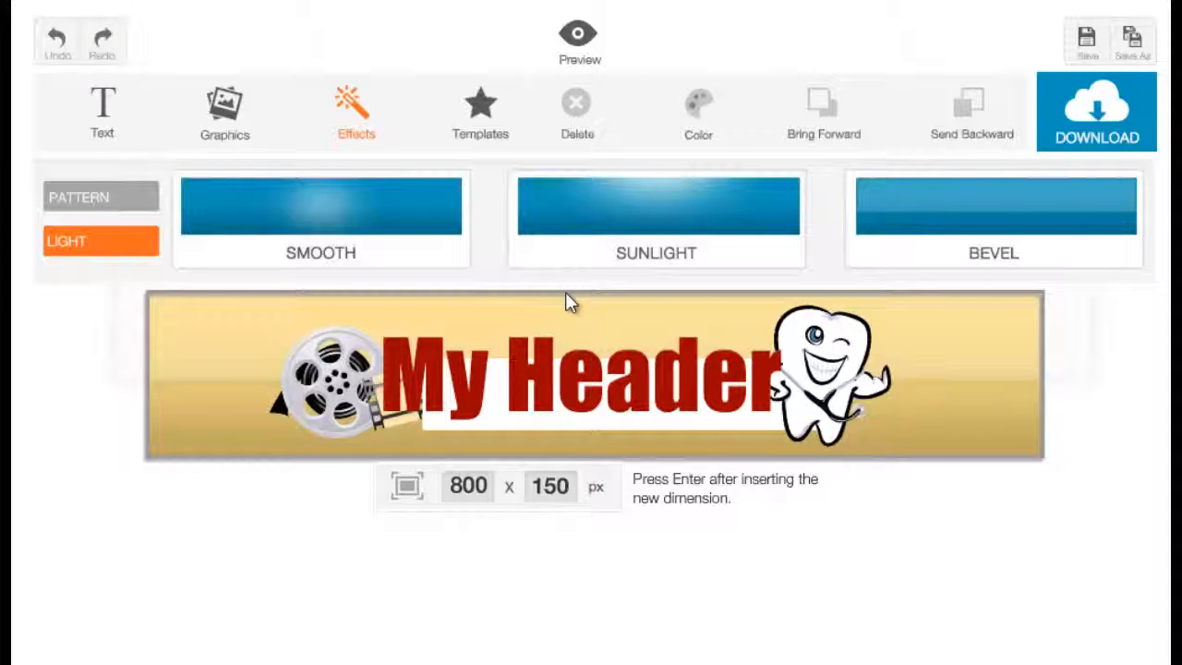
left_click(960, 399)
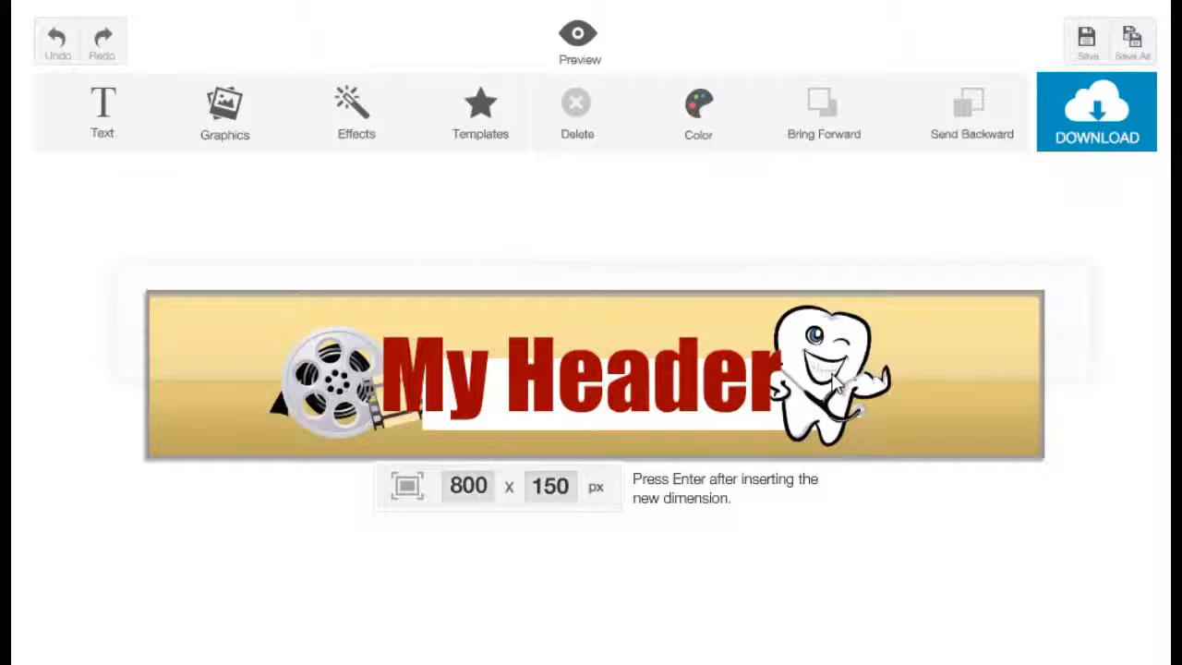
Step: Try to move the title slightly lower, and undo the move
left_click(748, 431)
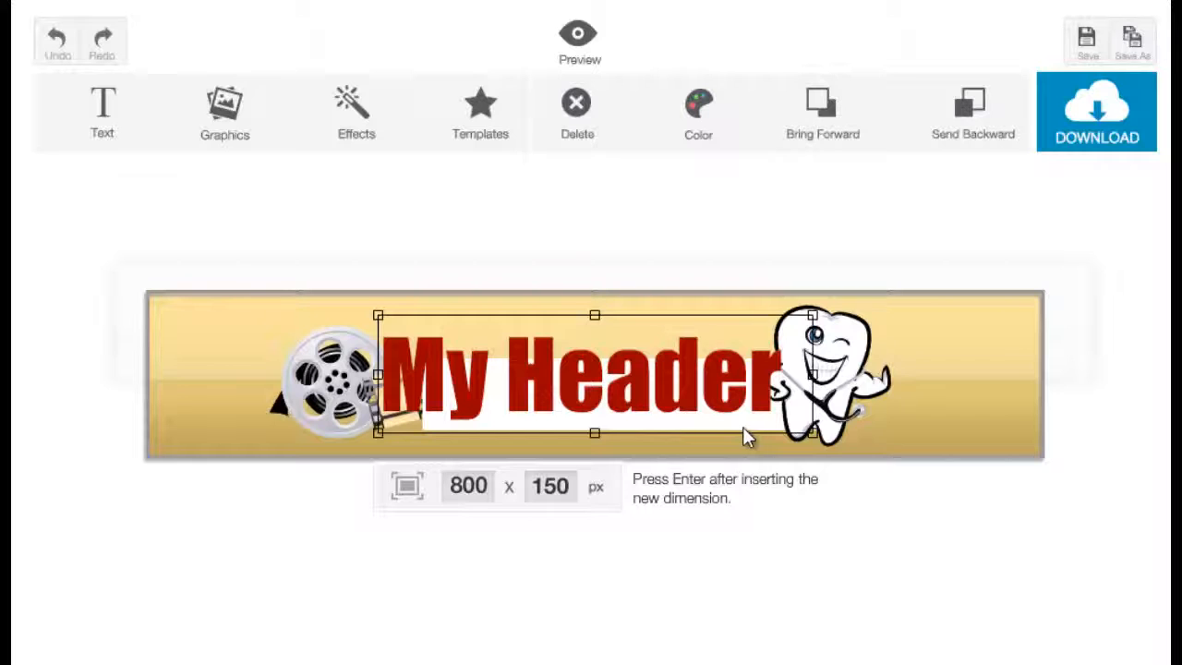
left_click_drag(664, 420, 661, 440)
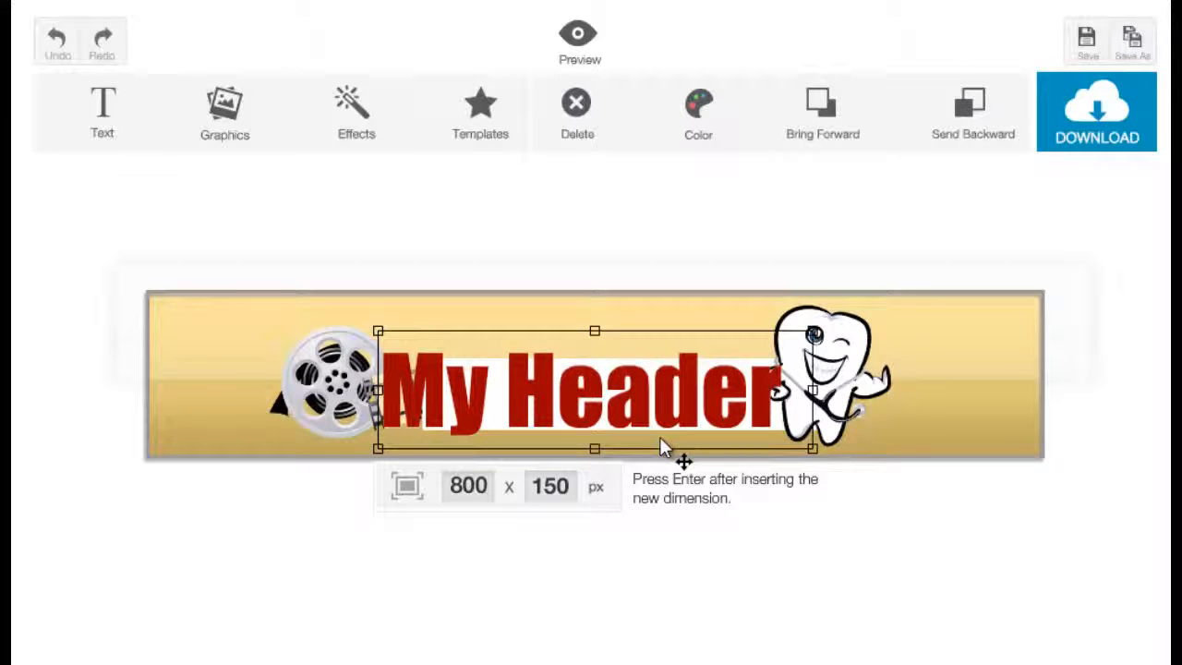
key("ctrl+z")
left_click(773, 430)
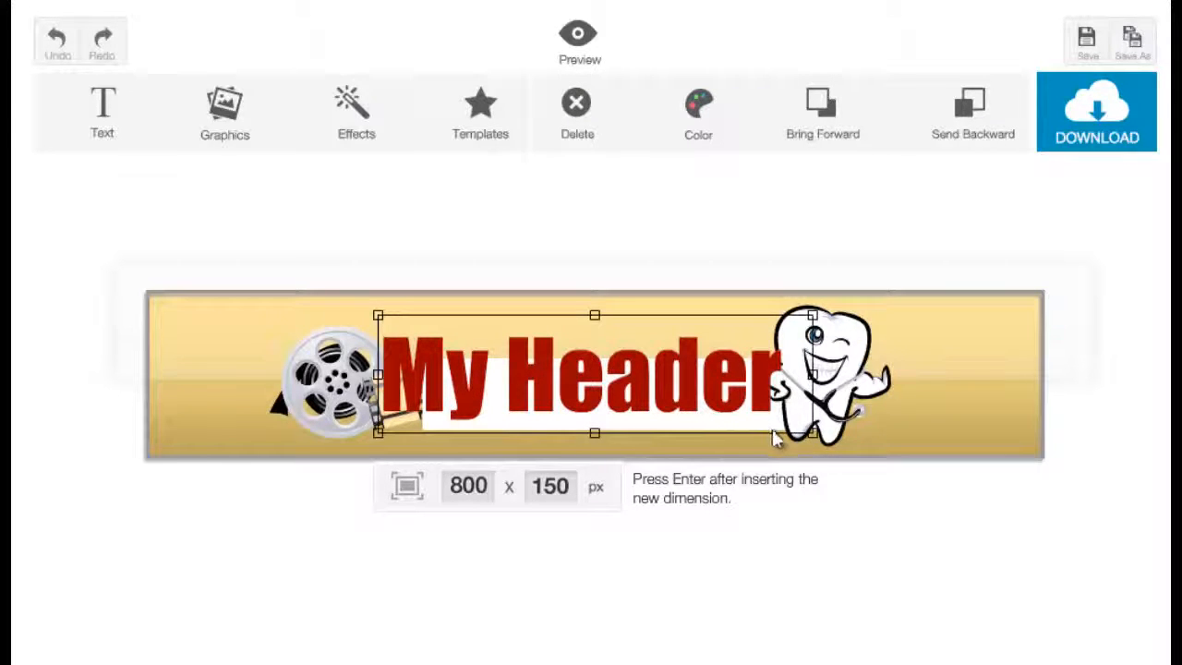
Step: Delete the white bar behind the title, moving the tooth graphic aside to reach it and back beside the title
left_click_drag(843, 429, 929, 425)
left_click(816, 418)
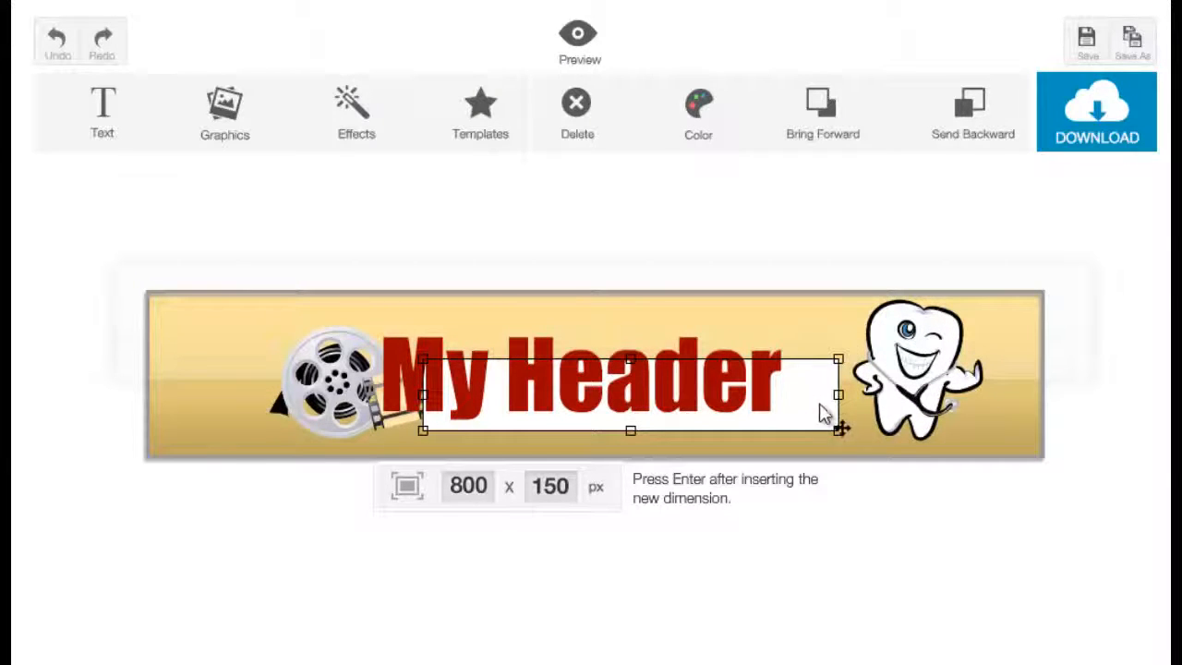
left_click(594, 131)
left_click_drag(937, 411, 860, 427)
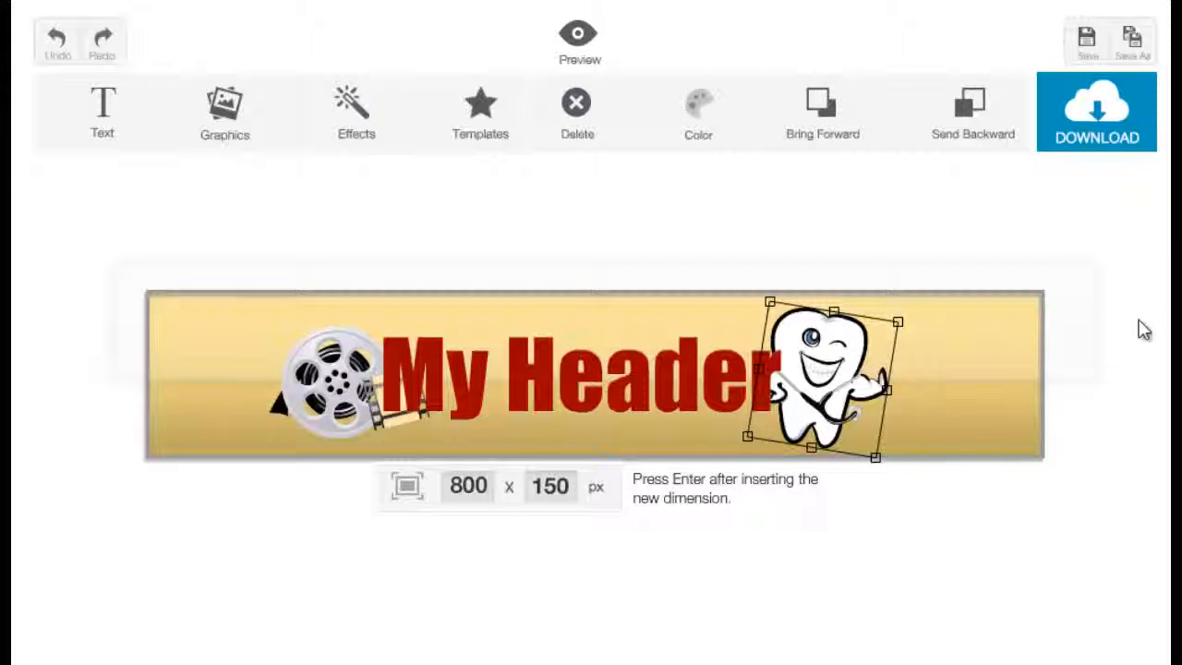
Step: Preview the finished header and return to the editor
left_click(597, 56)
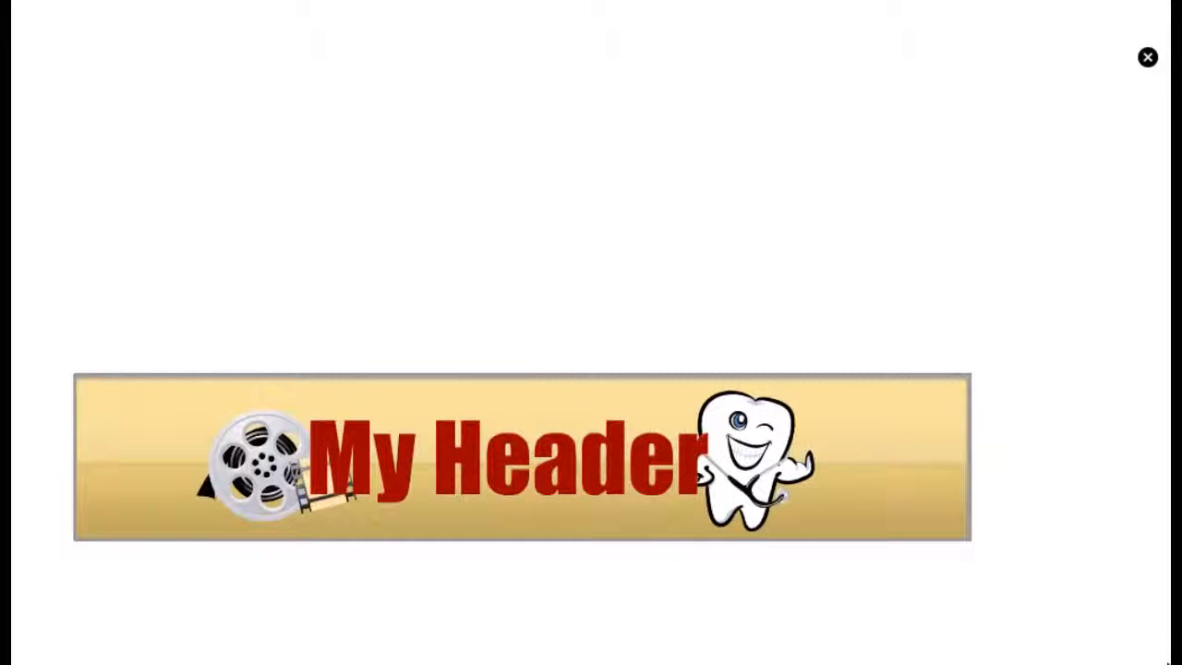
left_click(1148, 61)
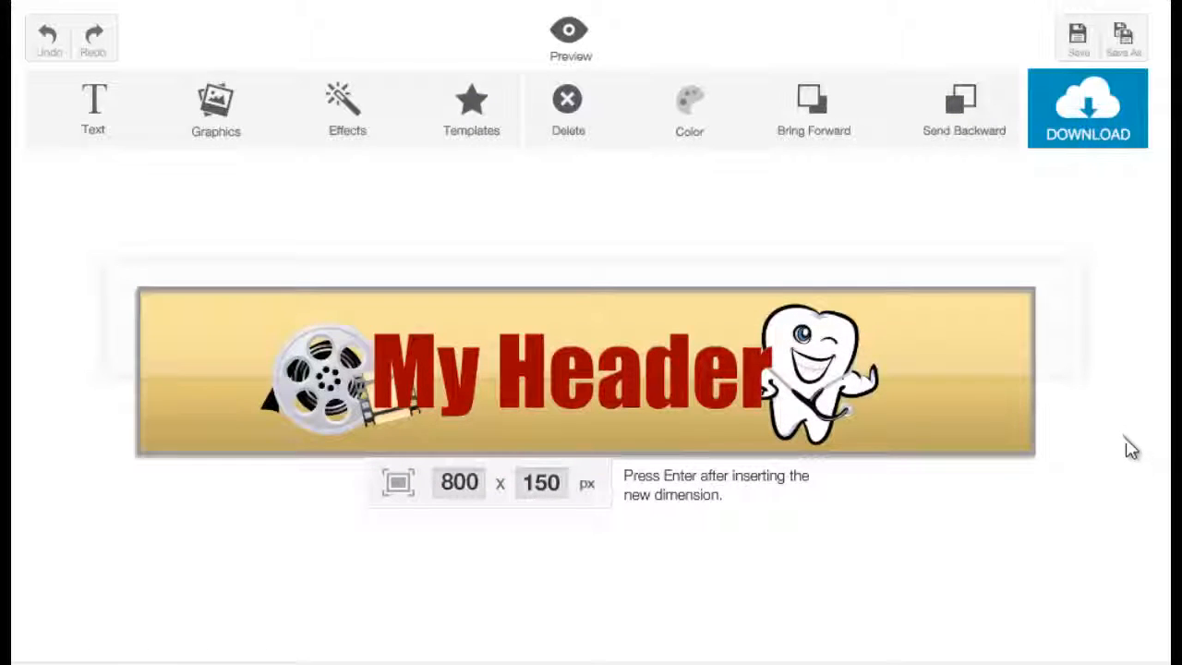
Step: Save the header design under the name "My Header"
left_click(1076, 39)
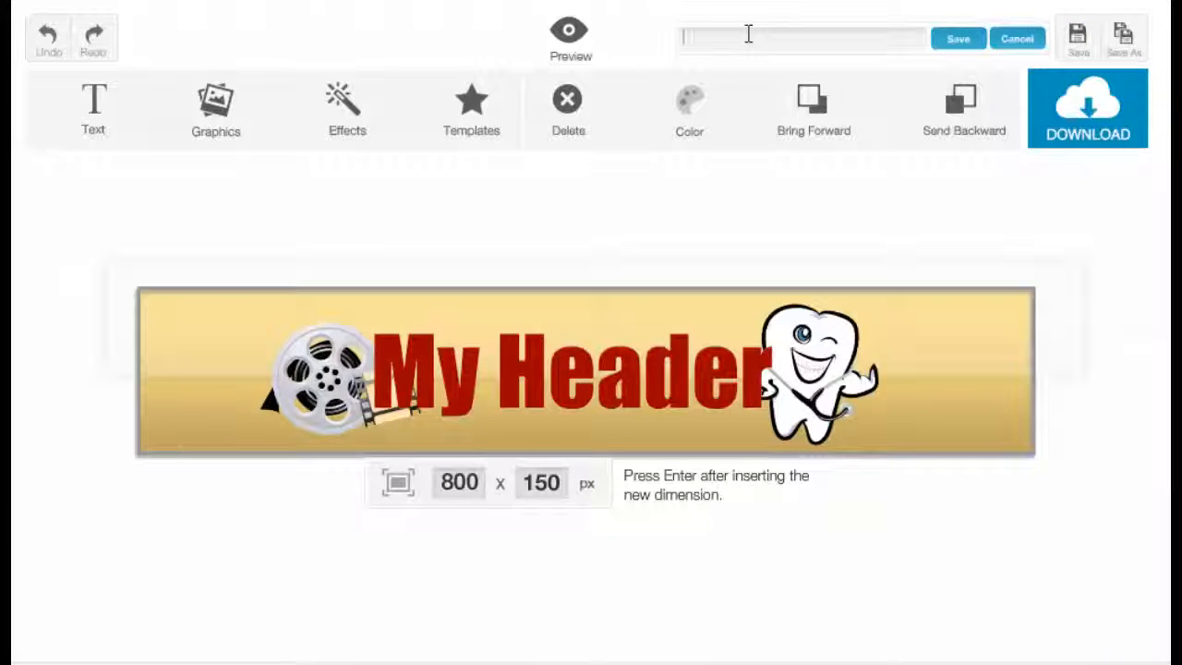
type("My HEad")
type("der 1")
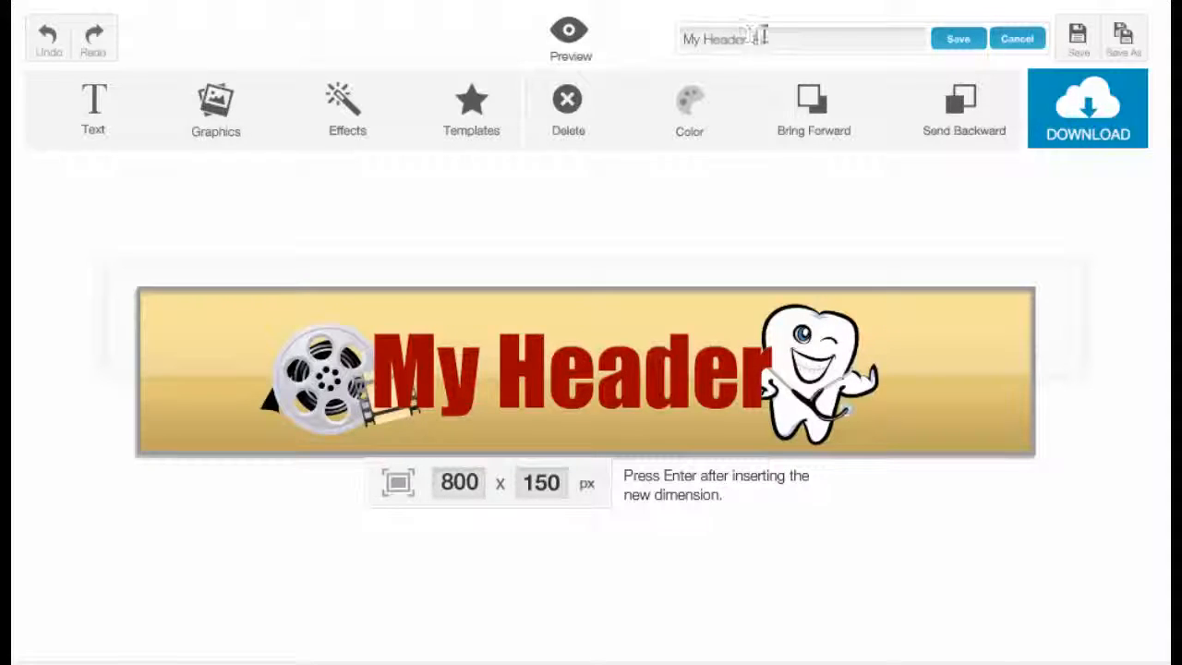
left_click(942, 43)
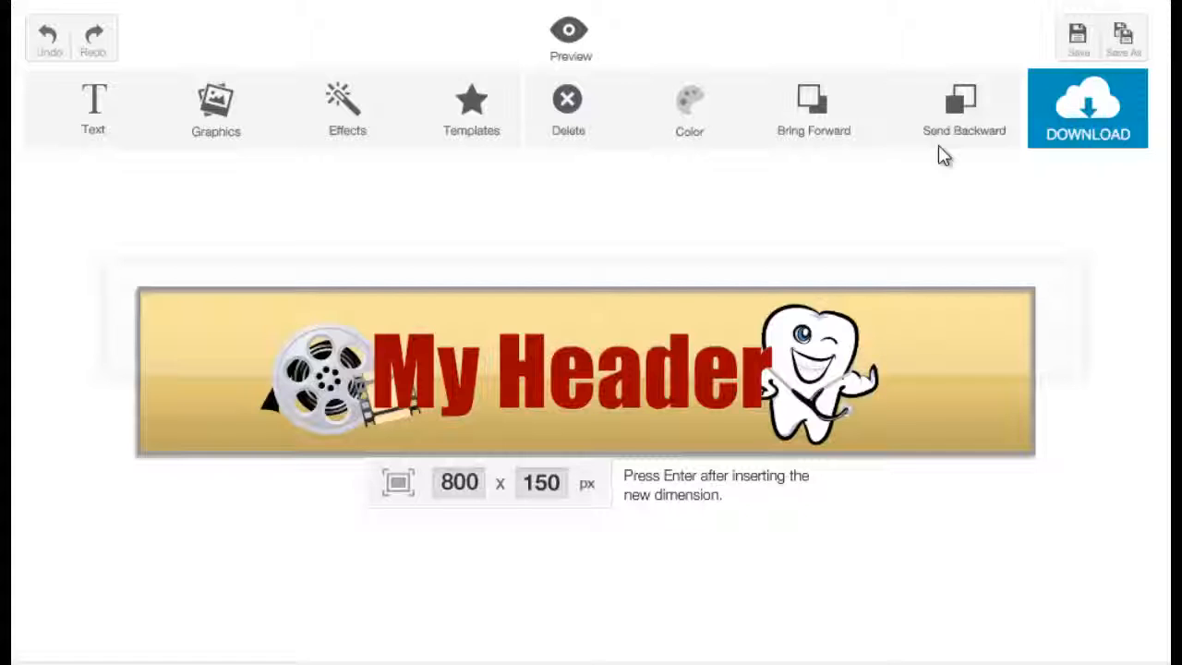
Step: Save a second copy of the design as "my header 2"
left_click(1140, 48)
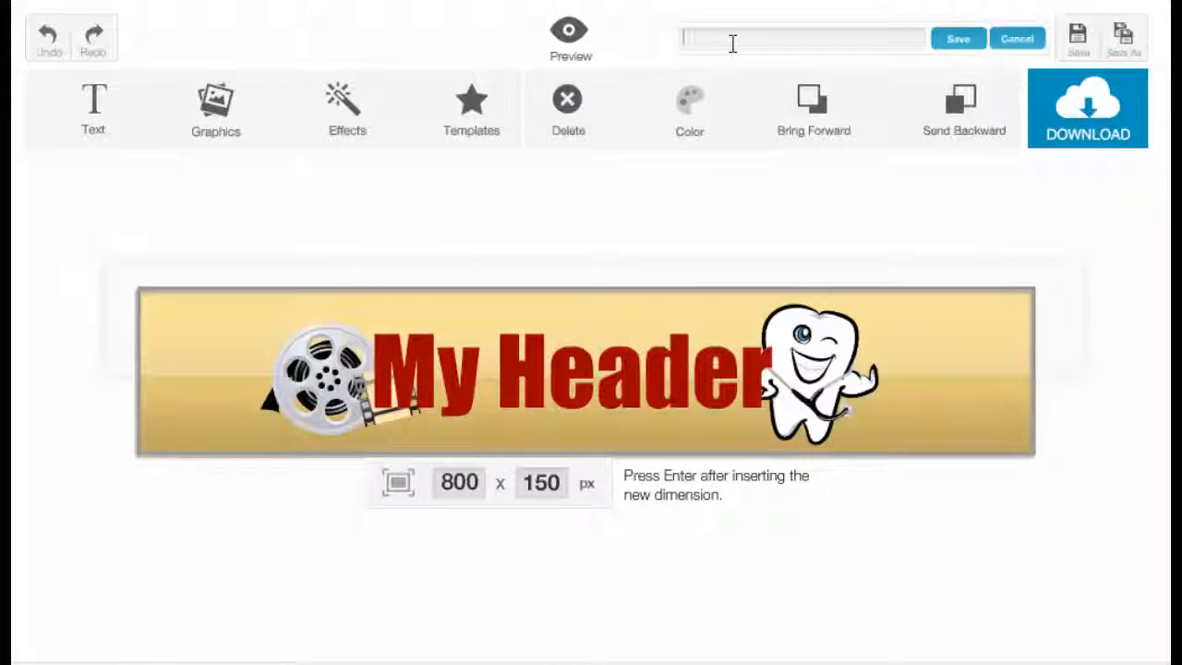
type("my header 2")
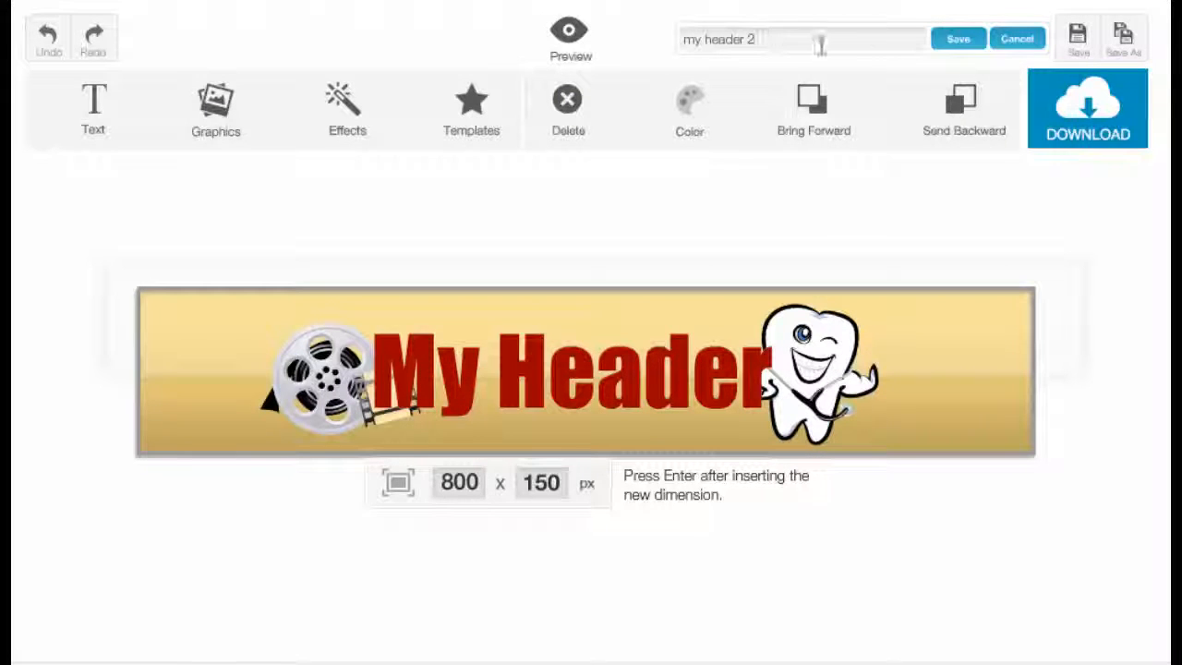
left_click(951, 42)
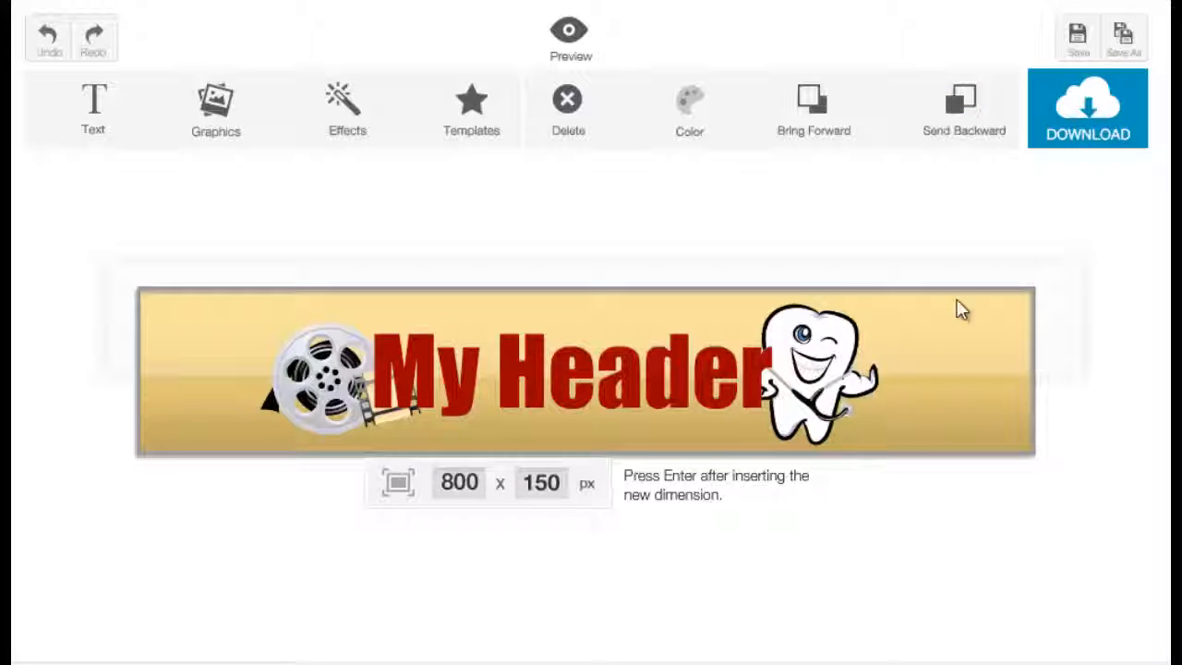
Step: Download the finished header as a PNG image named "my sample header" in New folder
left_click(1071, 145)
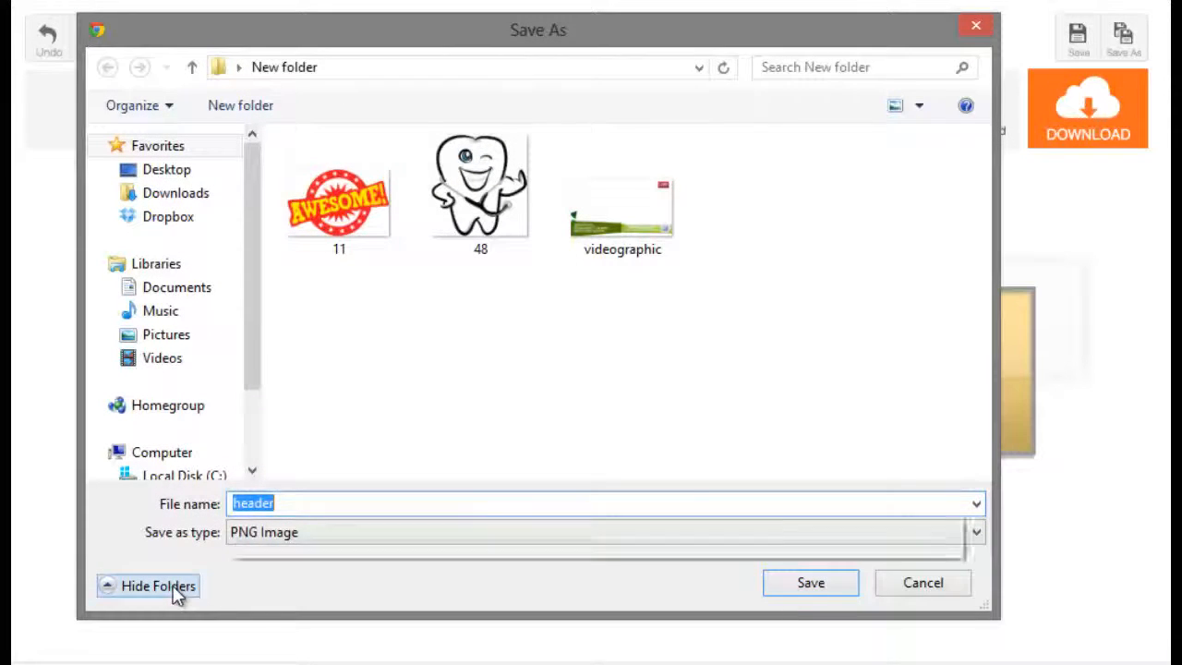
type("my s")
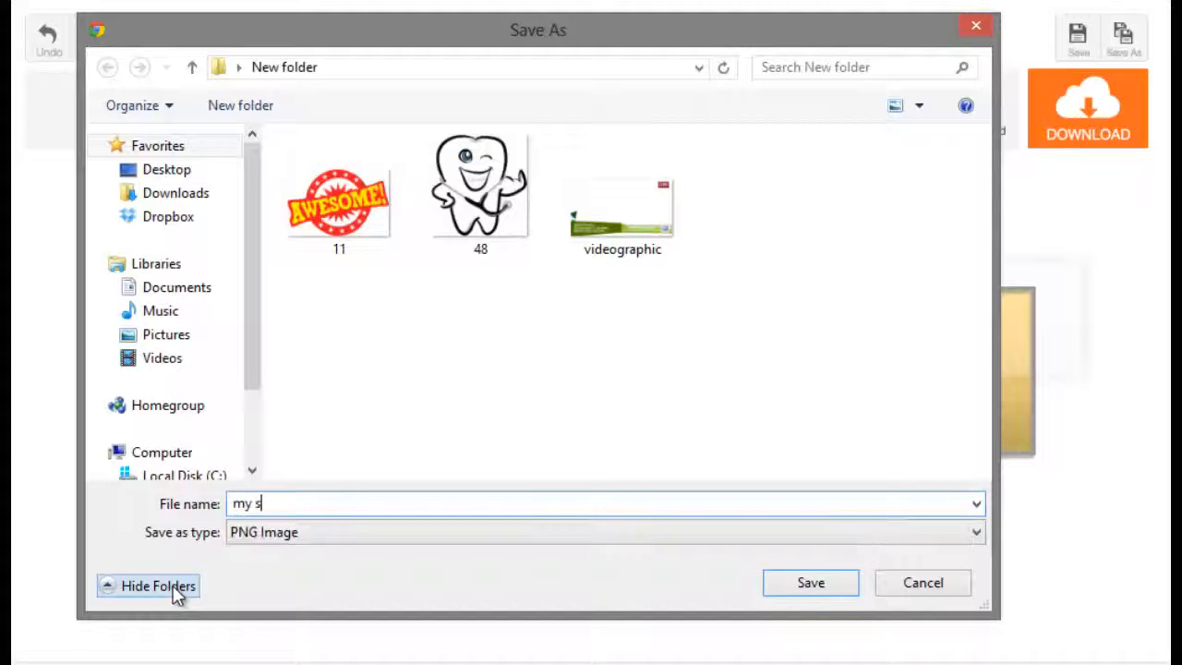
type("ample header")
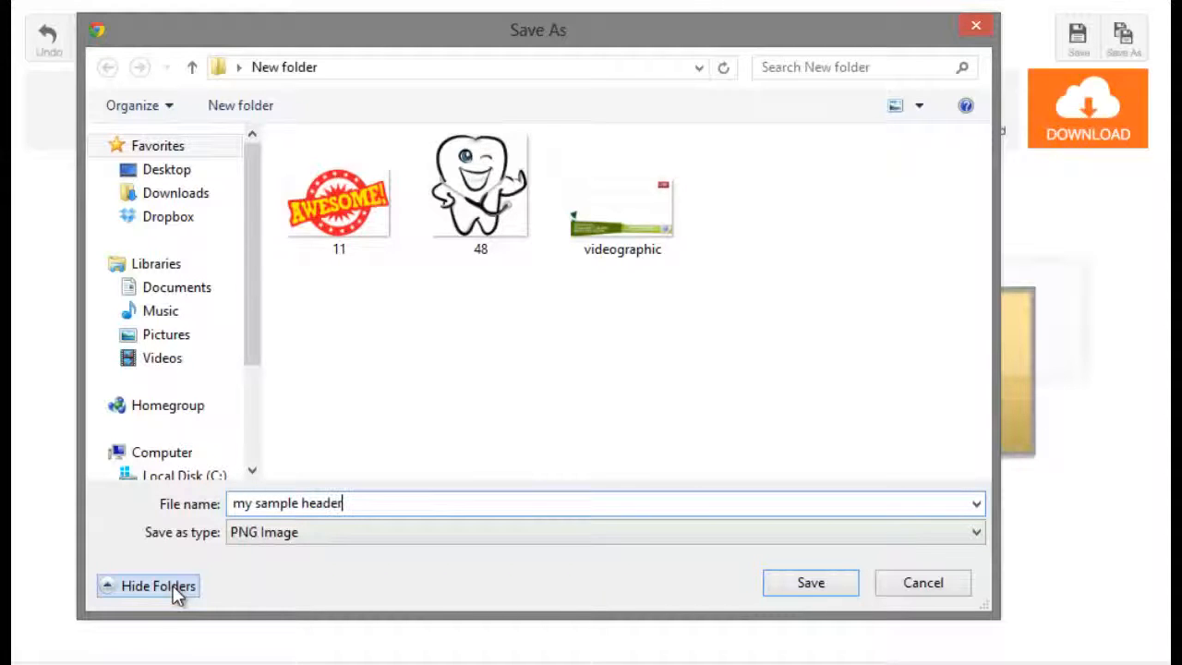
left_click(821, 591)
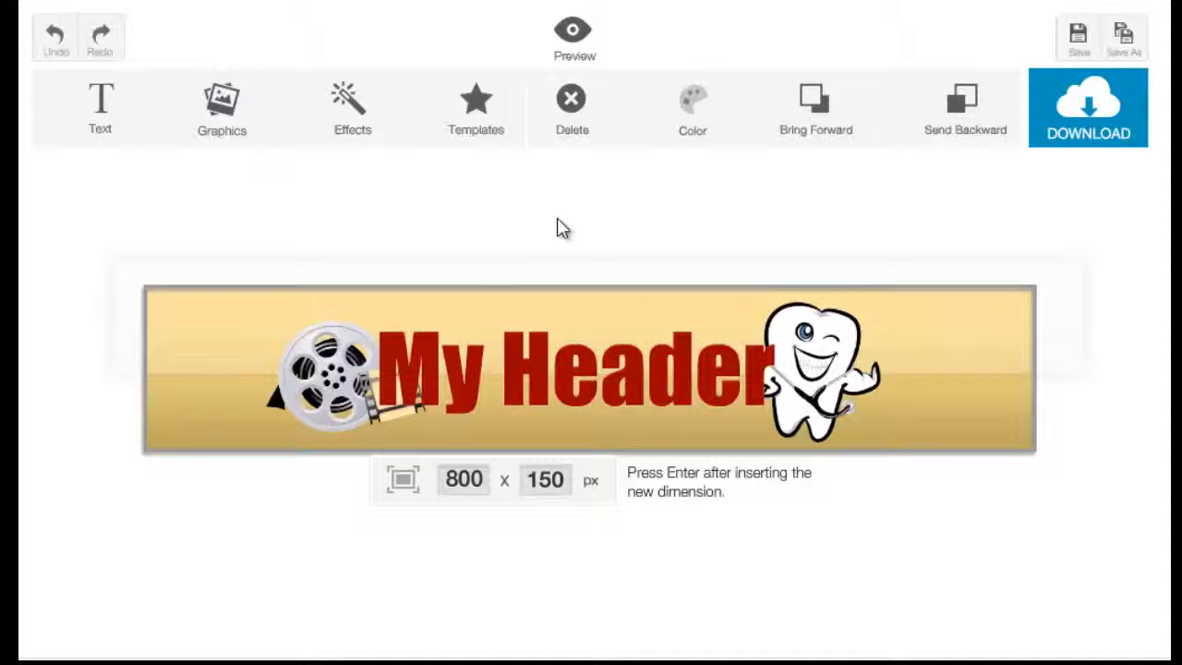
Step: Browse the ready-made templates to the end and load the yellow "TAXI New-York" header template
left_click(478, 115)
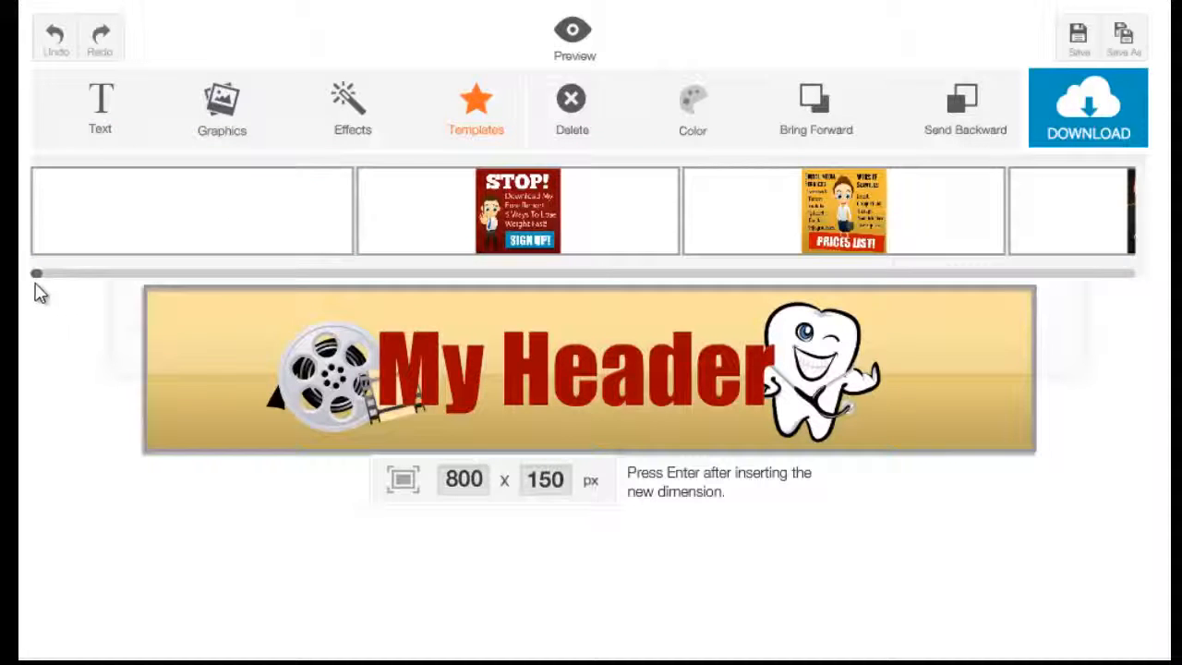
left_click_drag(40, 277, 45, 277)
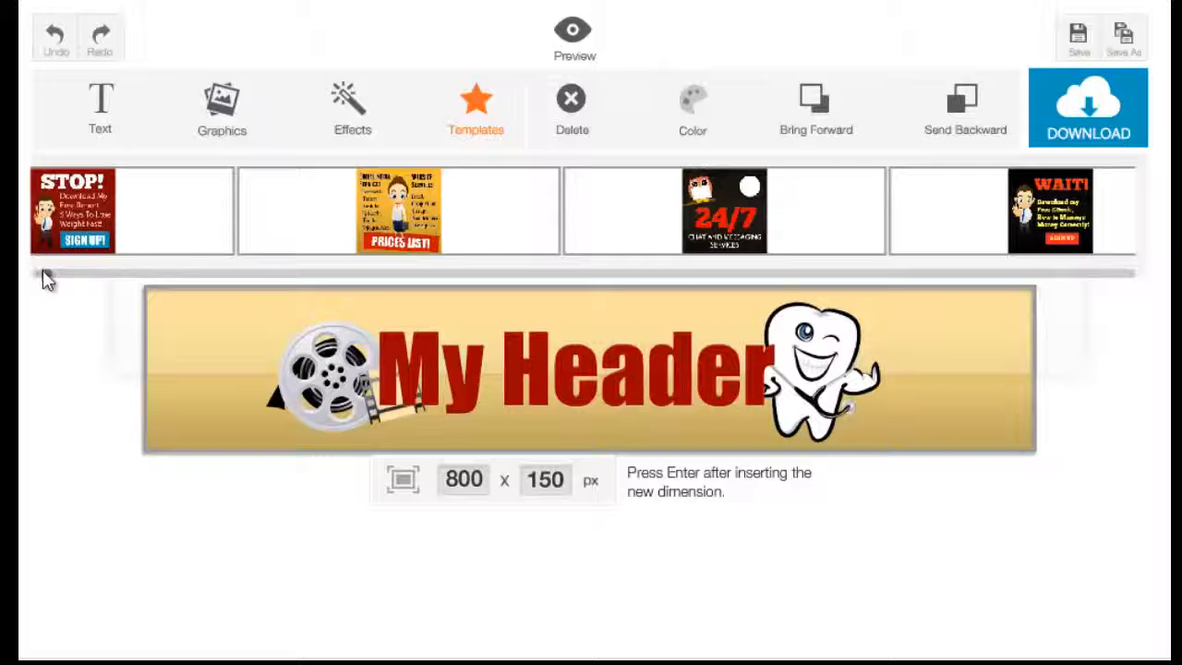
left_click_drag(45, 280, 1138, 303)
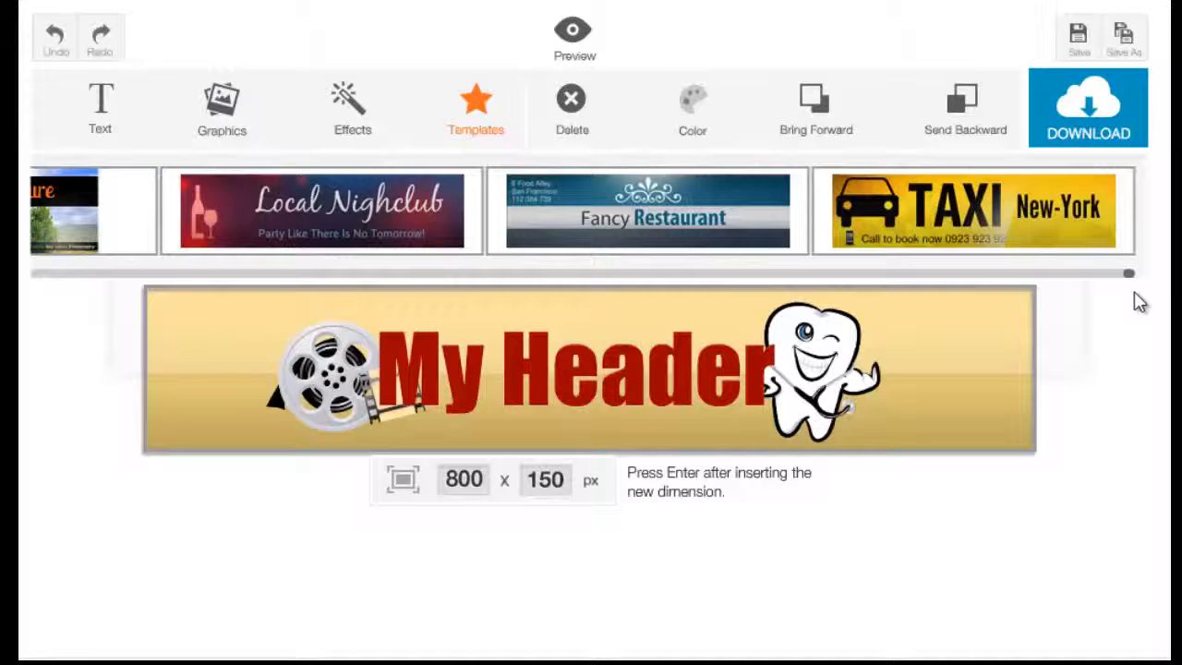
left_click(1093, 252)
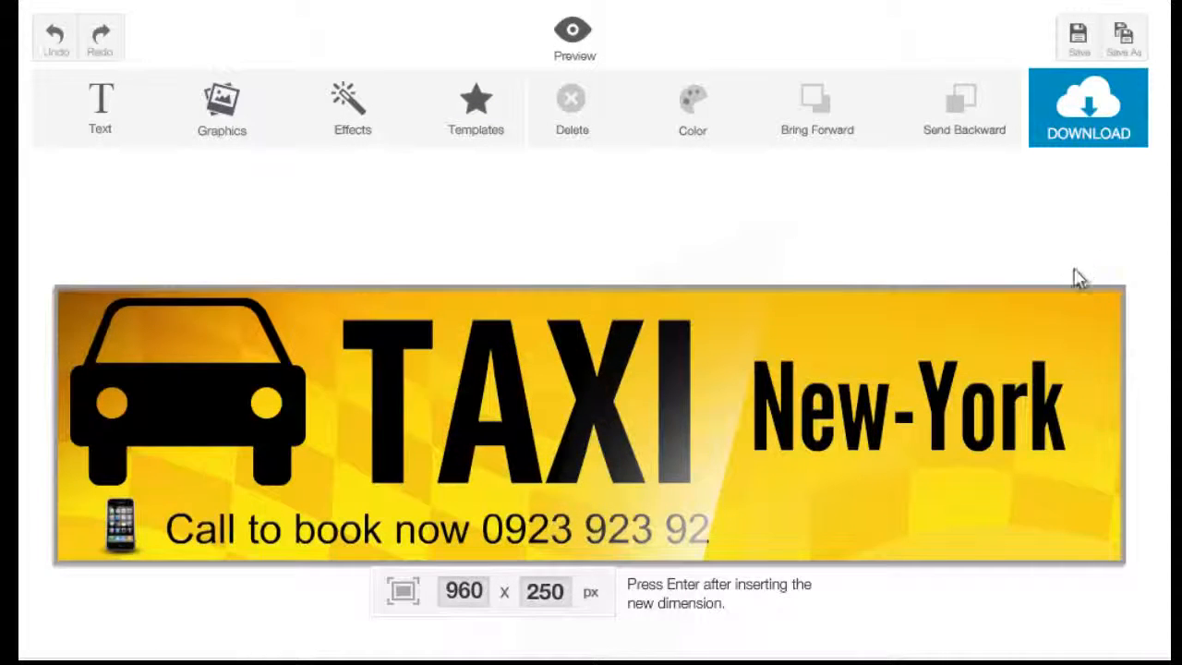
Step: Replace the "New-York" text in the taxi header with "L.A."
left_click(977, 443)
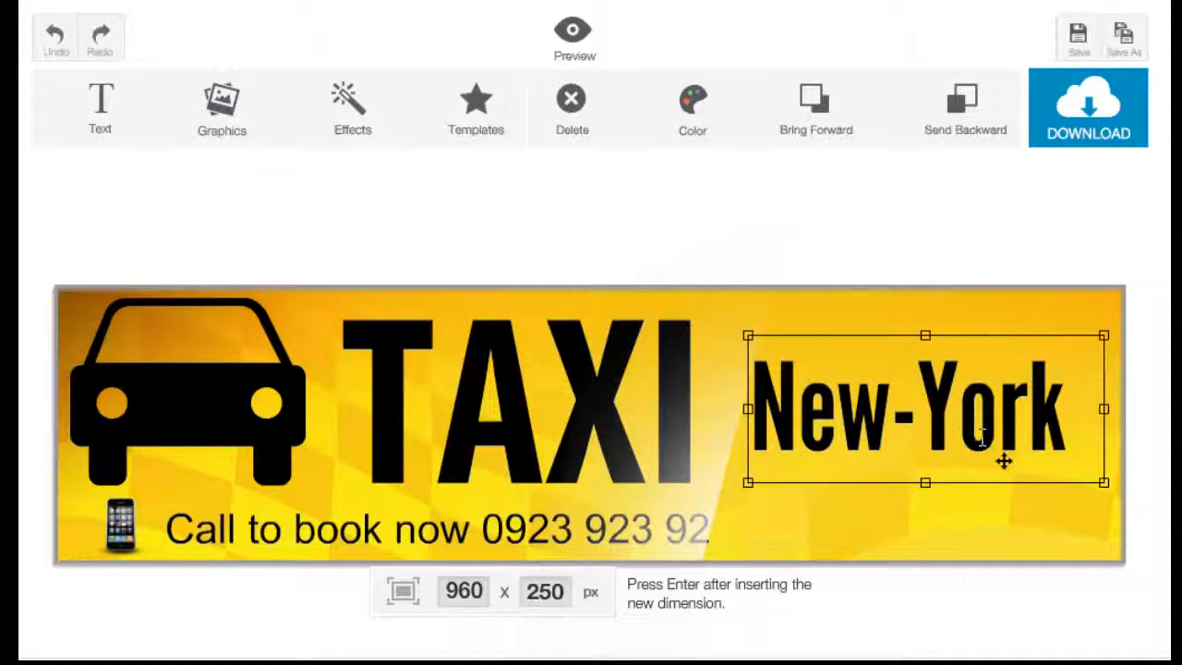
double_click(981, 440)
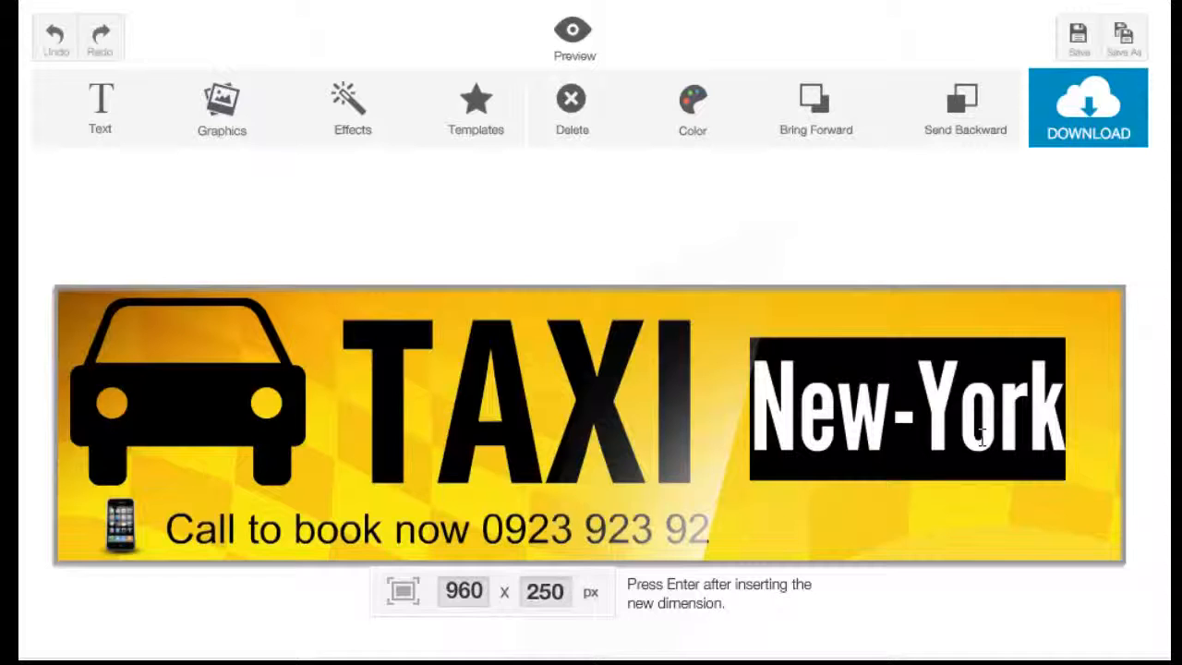
type("LA")
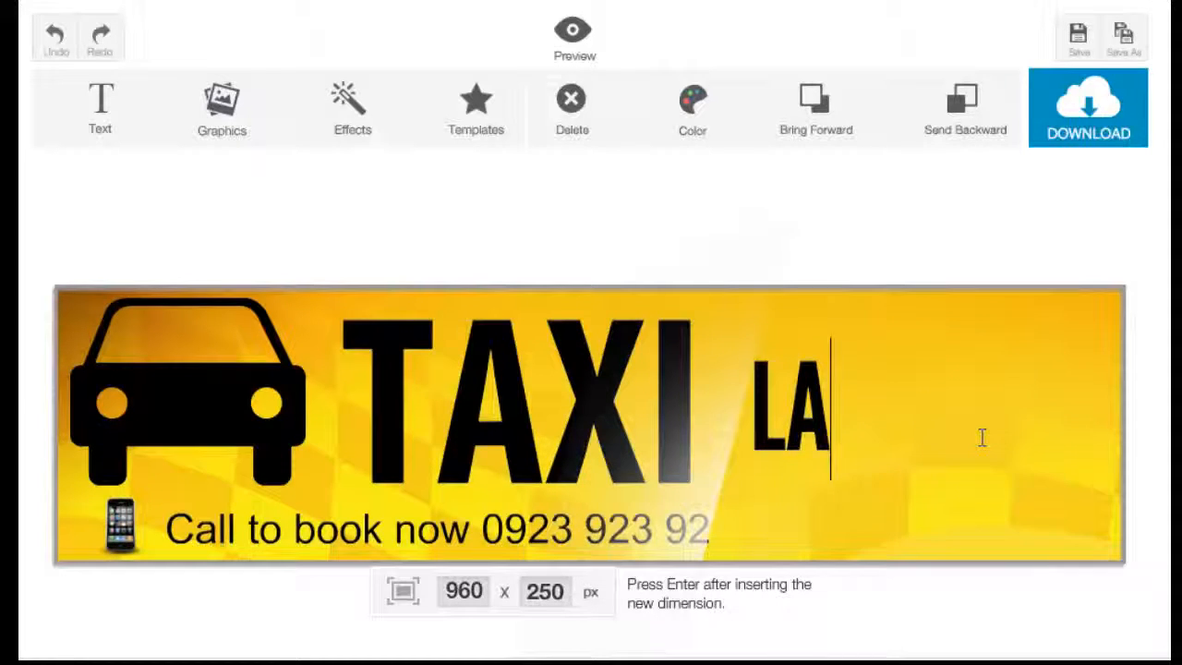
key("BackSpace")
type(".A.")
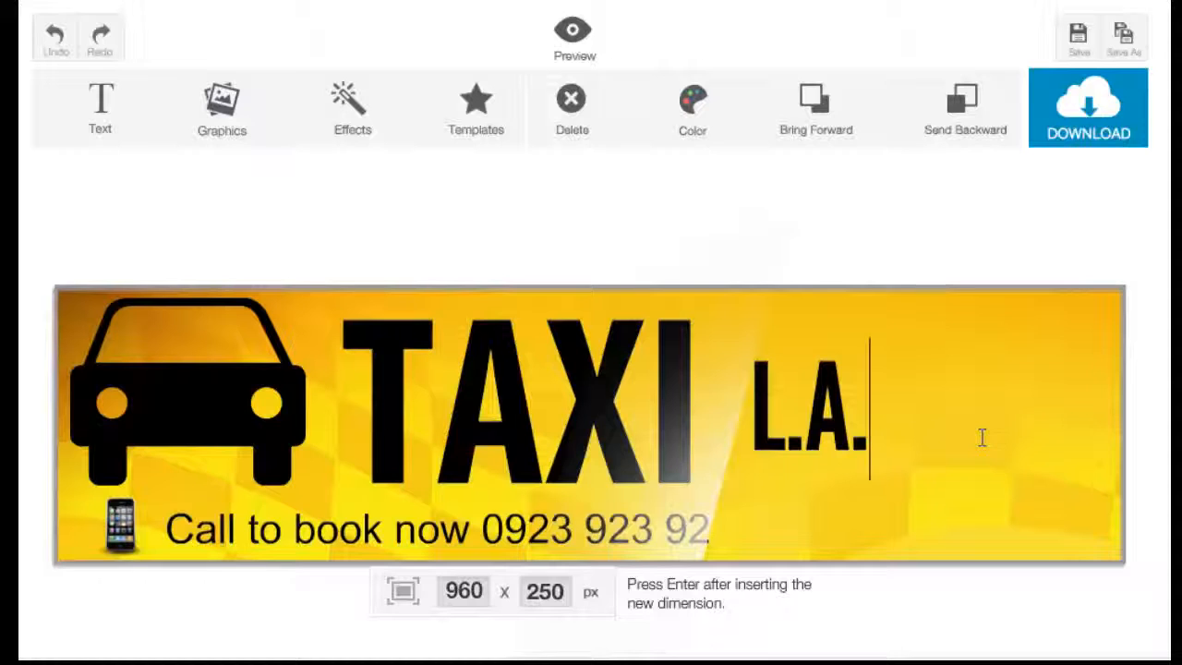
Step: Tilt the car graphic slightly counterclockwise and enlarge the phone graphic beside the booking line
left_click(237, 414)
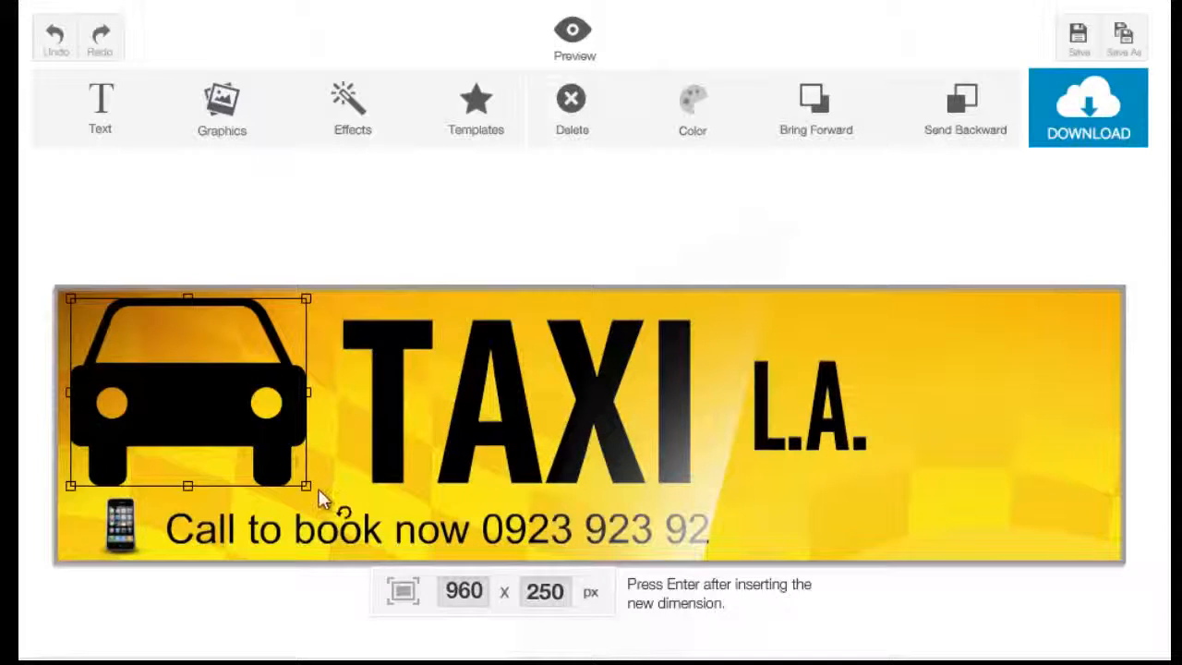
left_click_drag(311, 492, 344, 484)
left_click(129, 531)
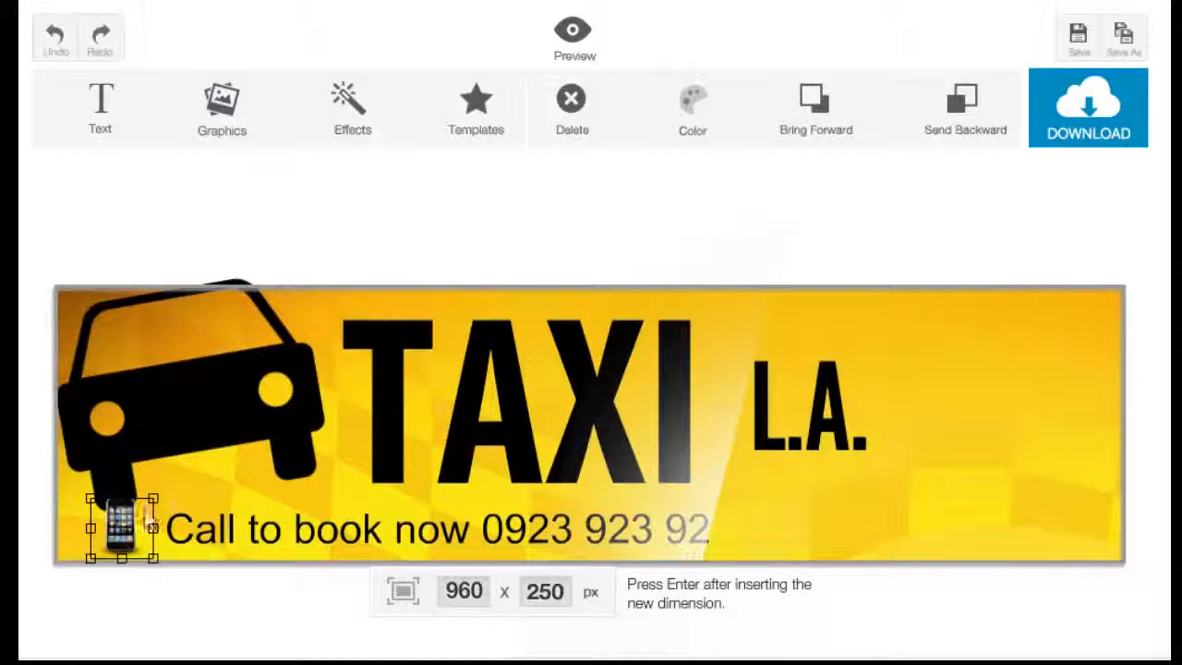
left_click_drag(151, 499, 186, 478)
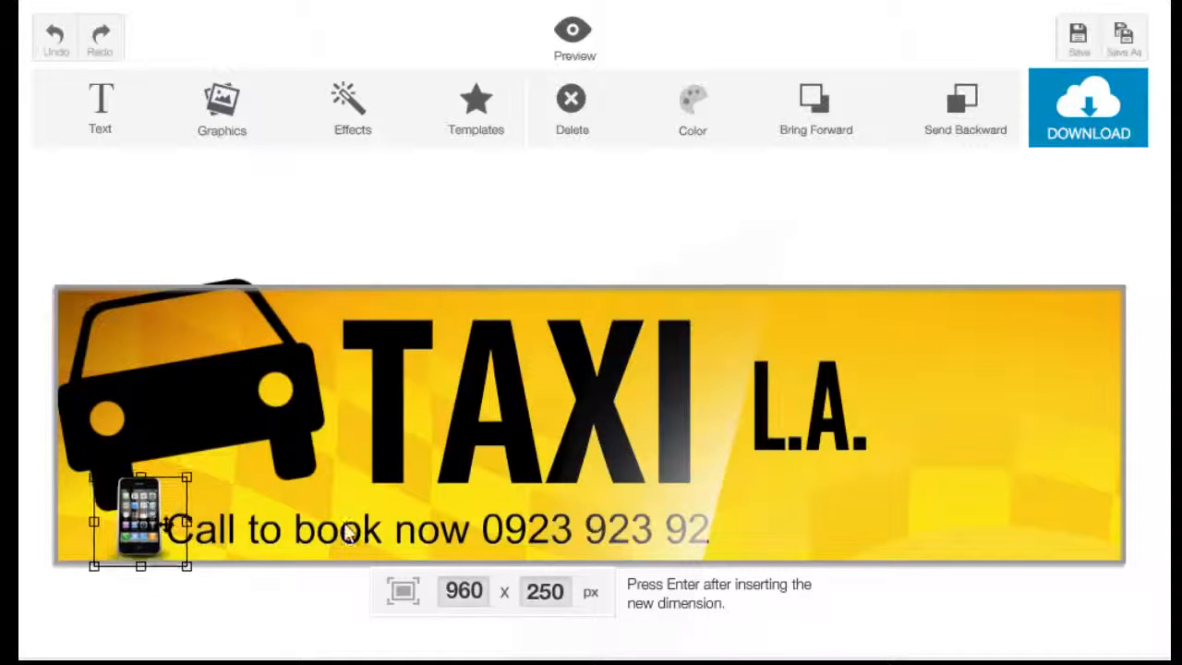
left_click(600, 508)
left_click(856, 469)
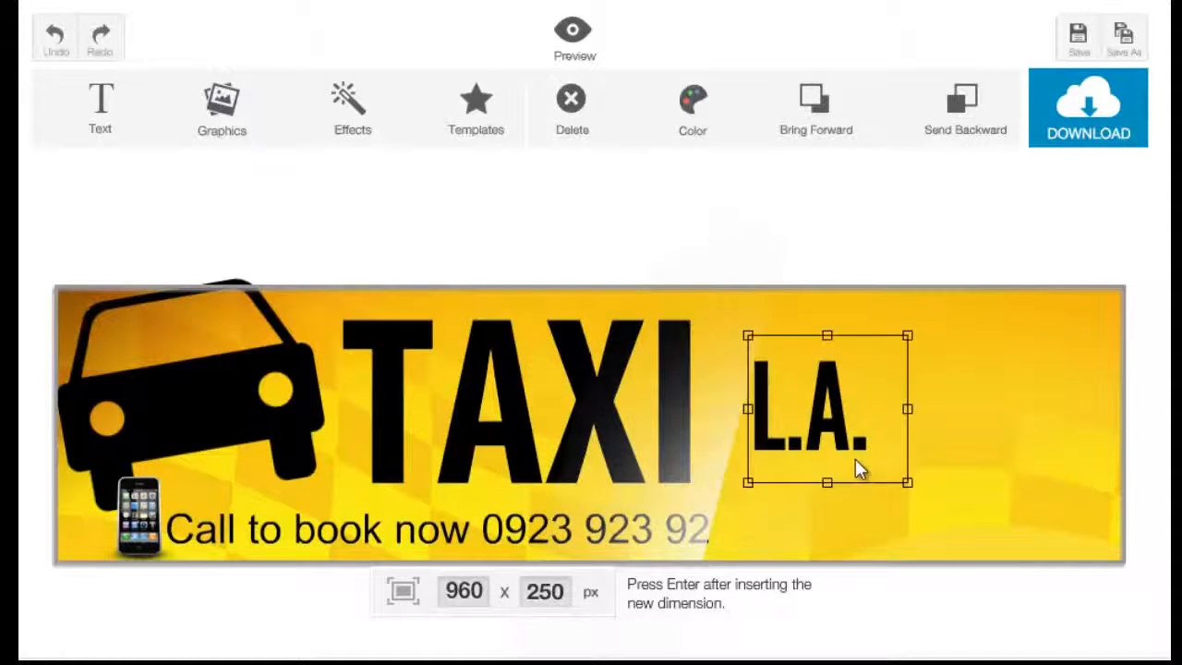
left_click(942, 524)
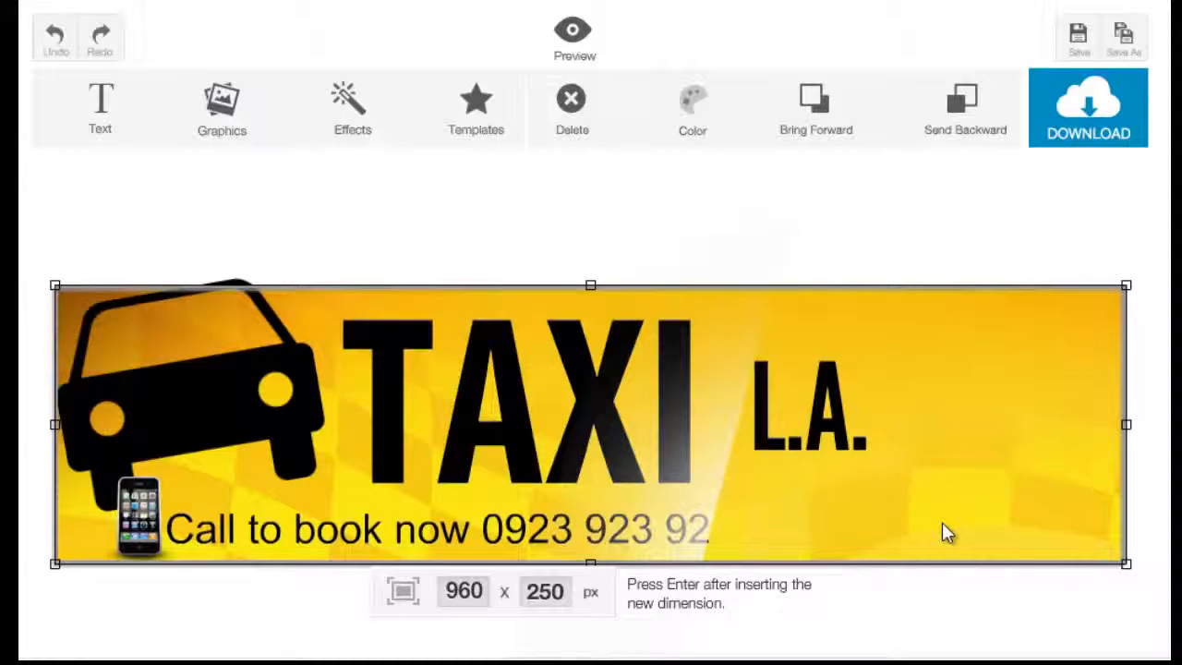
Step: Load the "Professional Taxi Services – Want Taxi?" template and select its text lines and yellow bar in turn
left_click(494, 138)
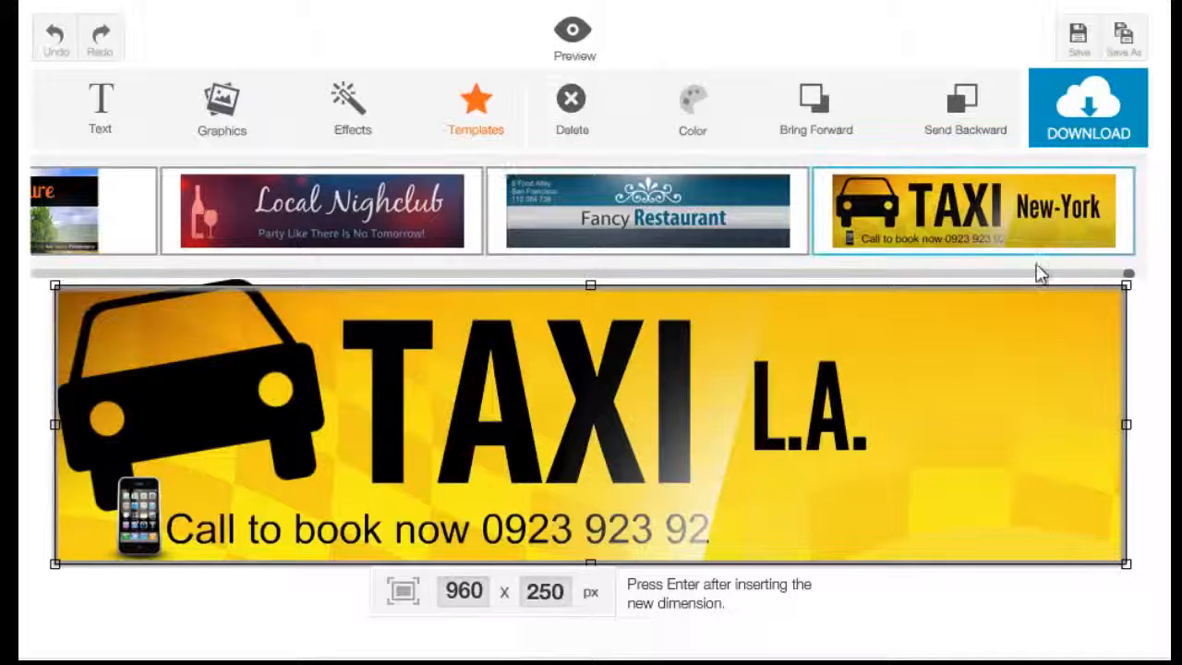
left_click_drag(1129, 274, 622, 280)
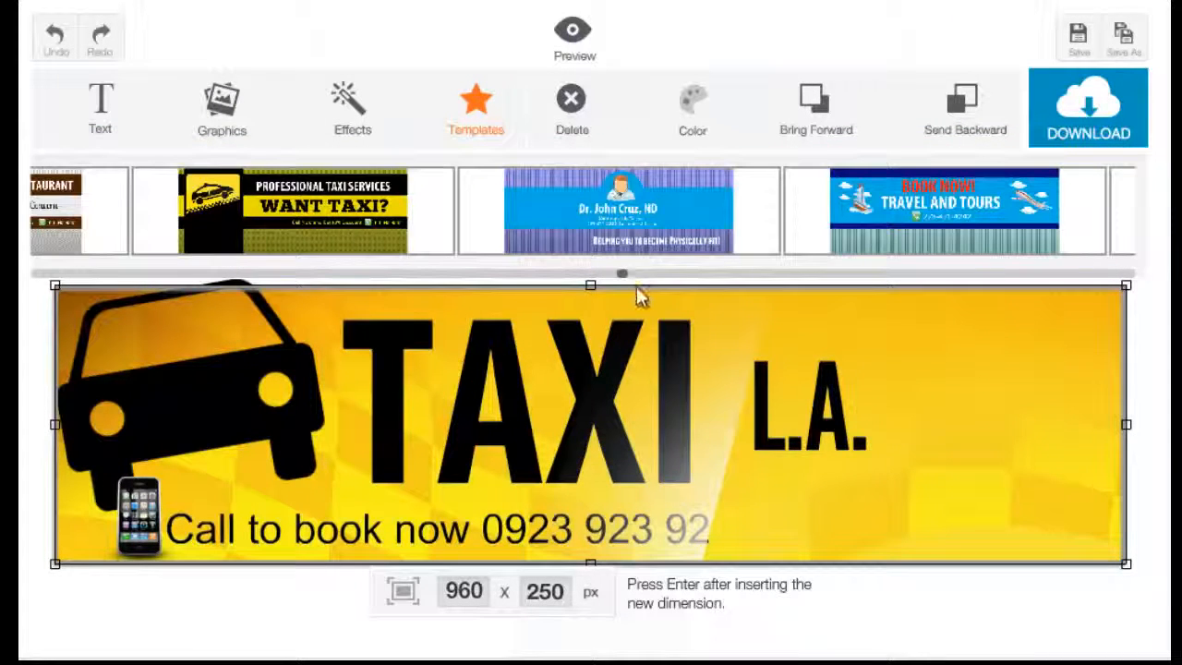
left_click(329, 249)
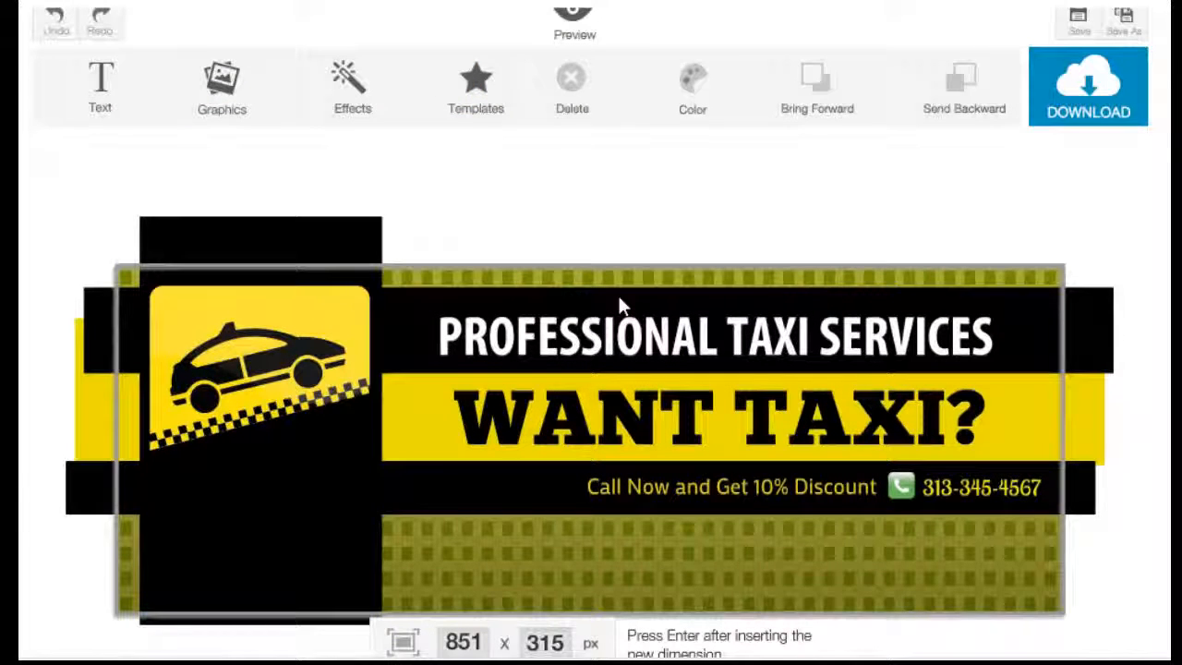
double_click(661, 355)
double_click(712, 418)
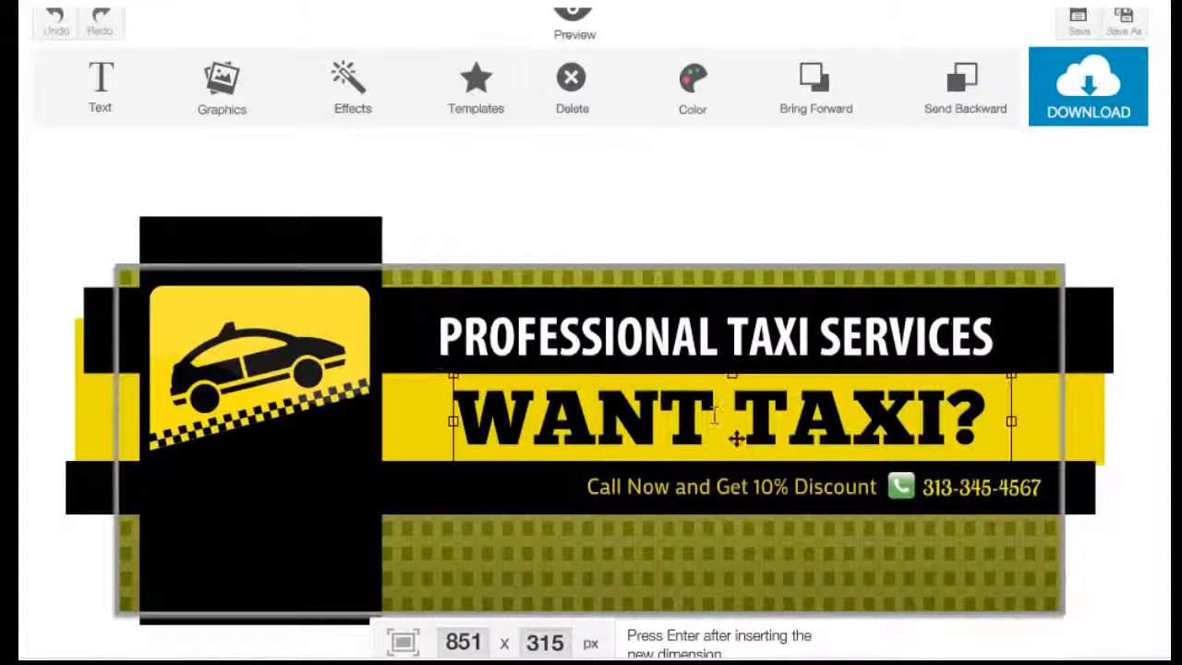
left_click(403, 411)
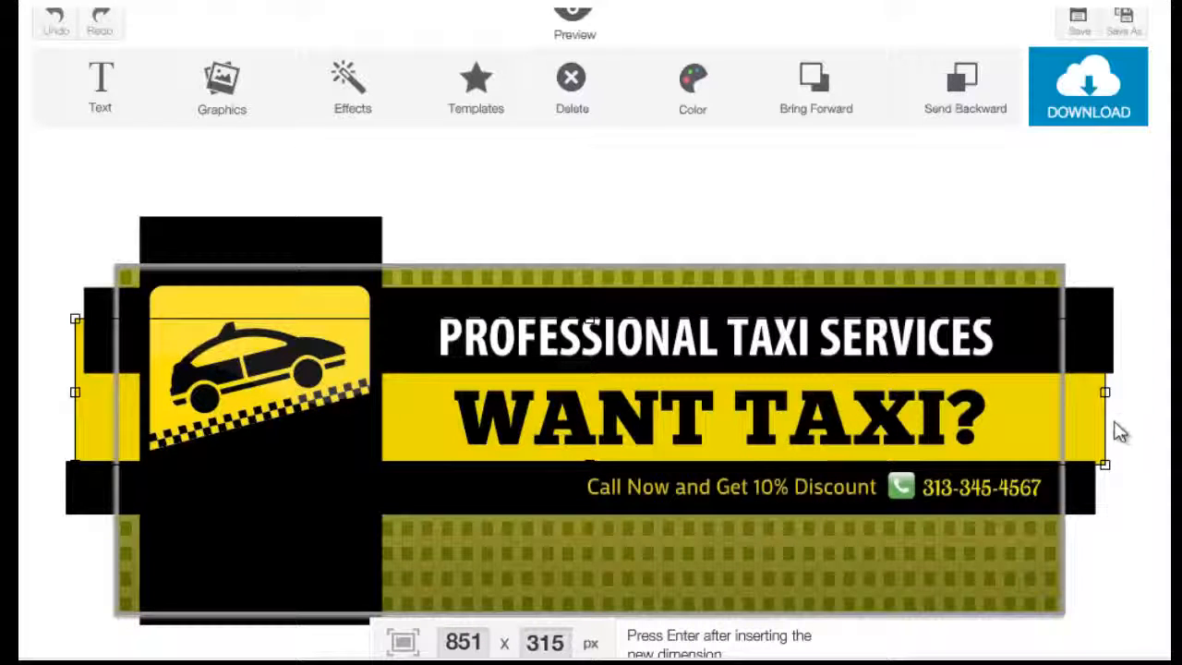